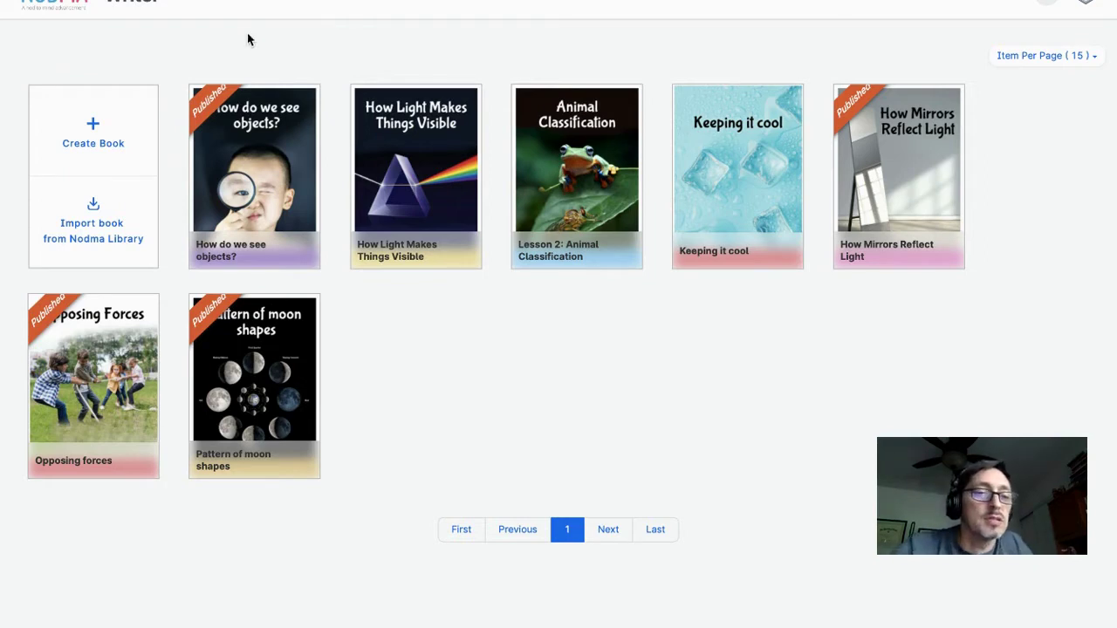
Create a light blue book titled "Sizzlin' Summer" with the description "Example of how to make a book"
left_click(91, 131)
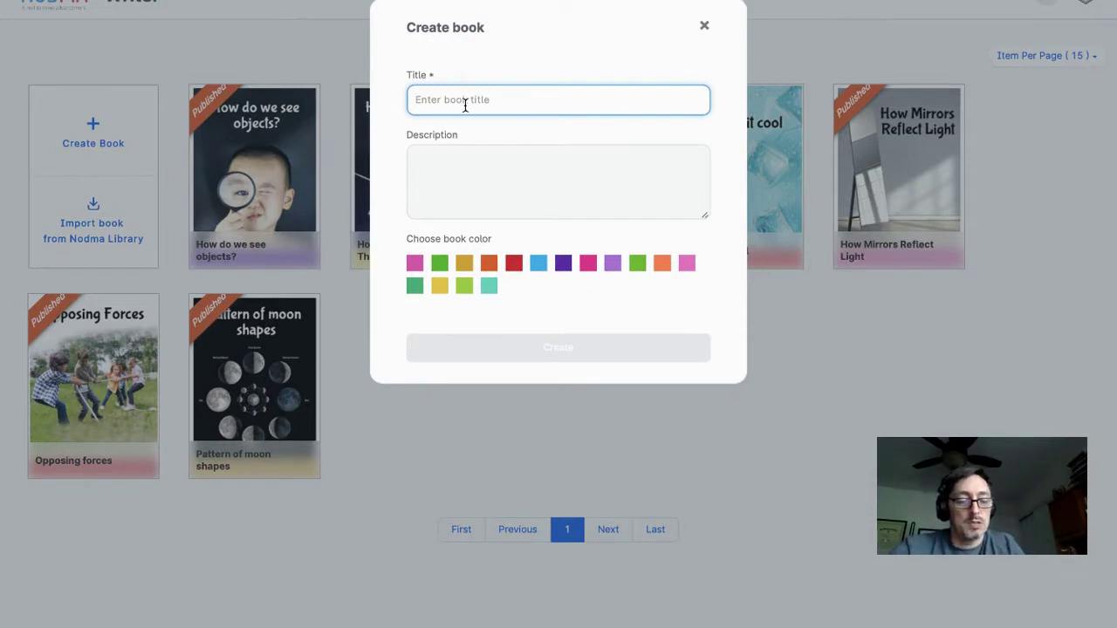
type("Sizzlin")
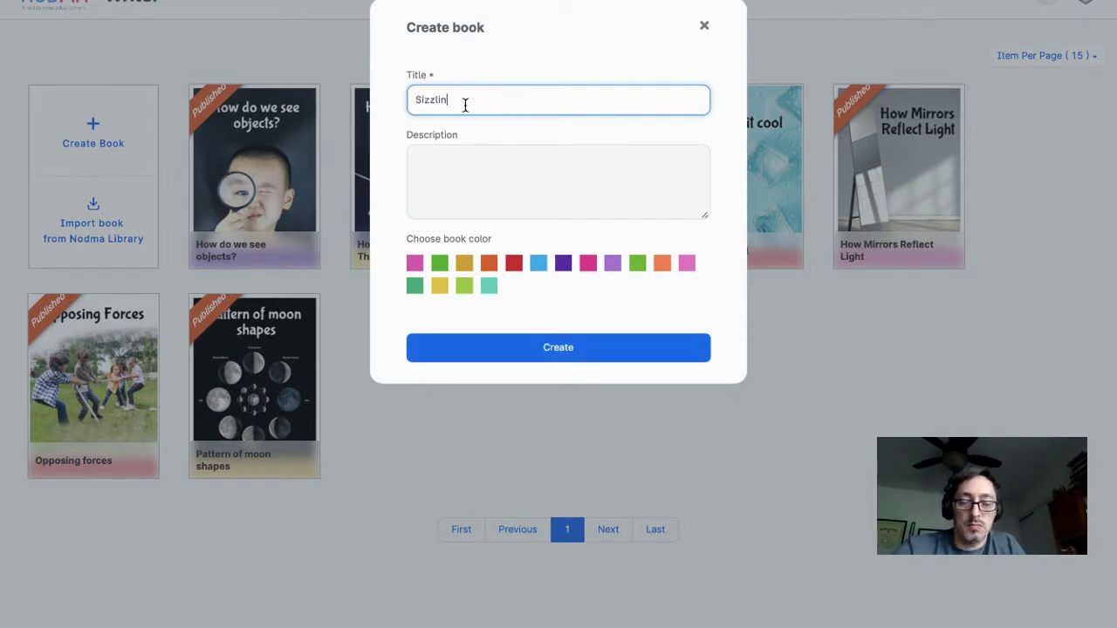
type("' Summer")
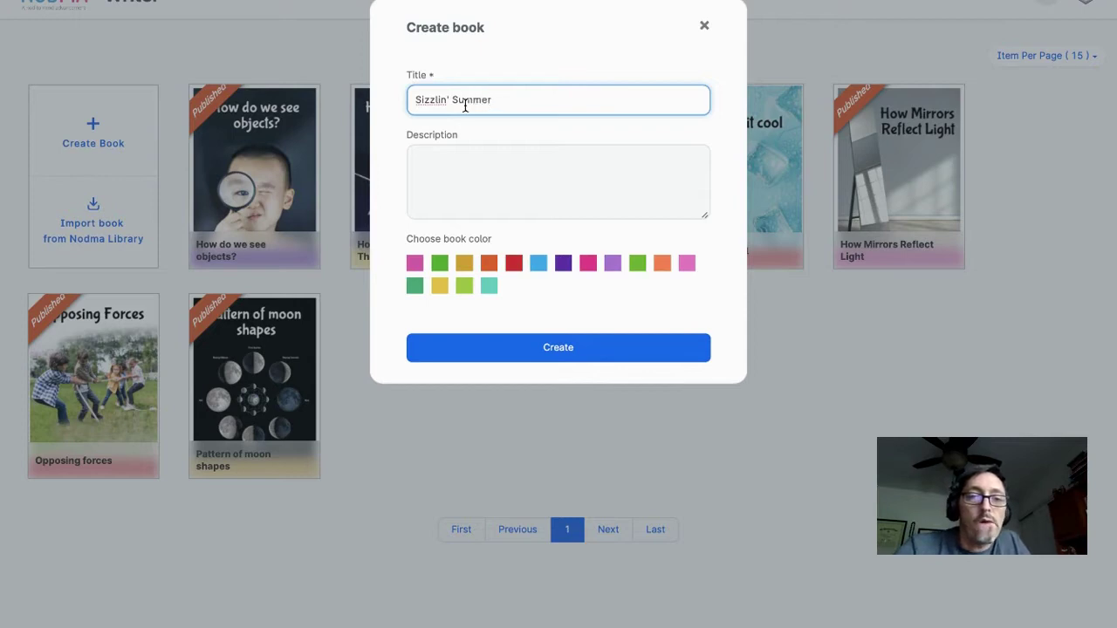
left_click(476, 171)
type("Example of how to make a book")
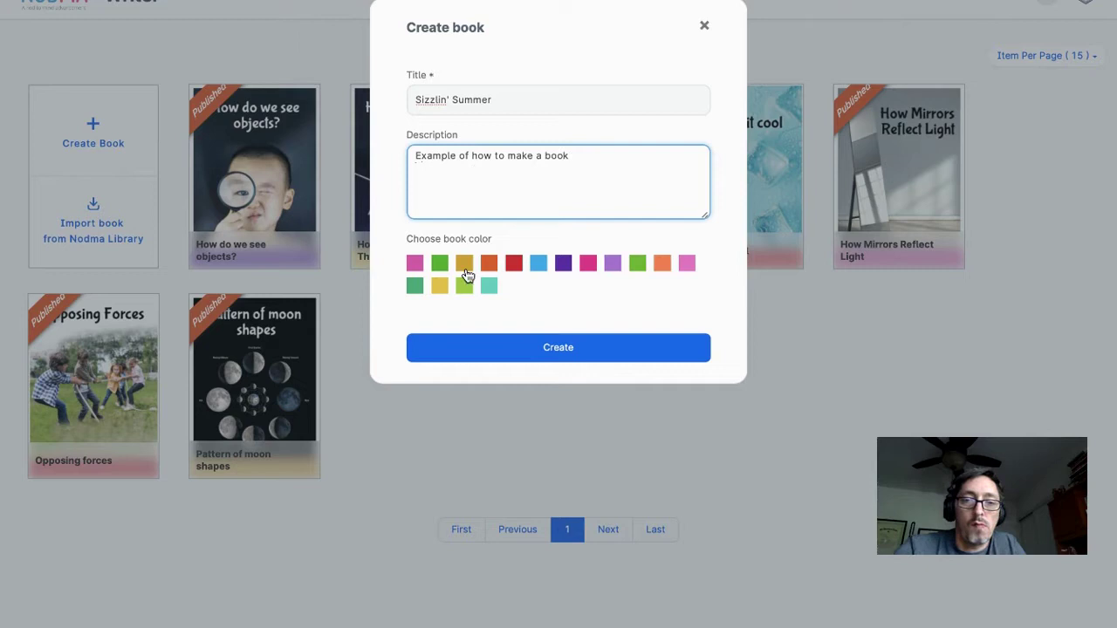
left_click(539, 263)
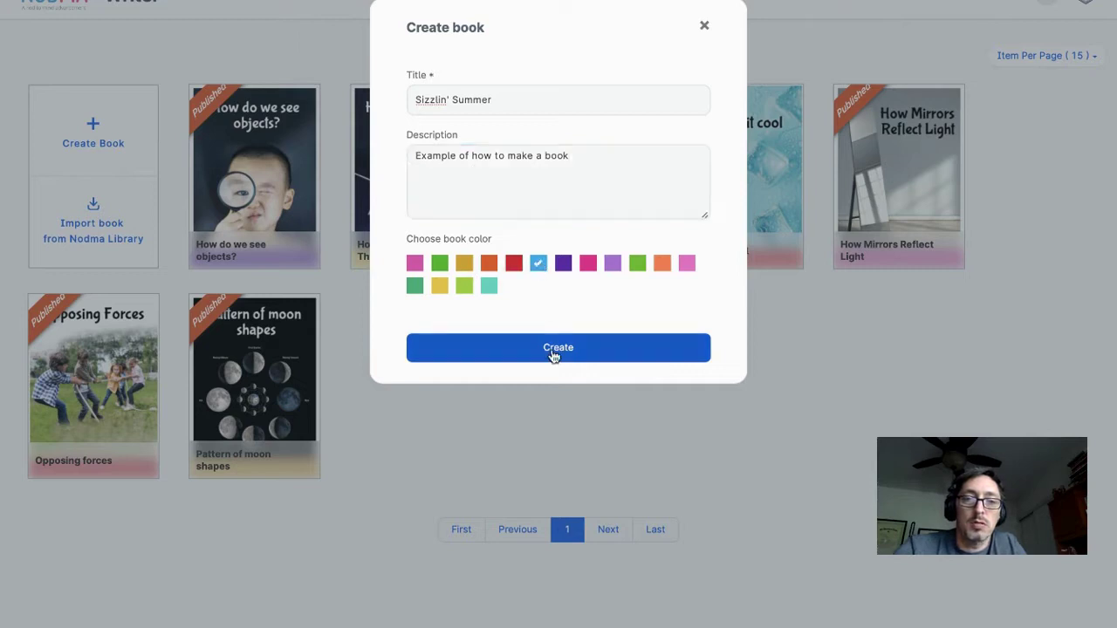
left_click(553, 349)
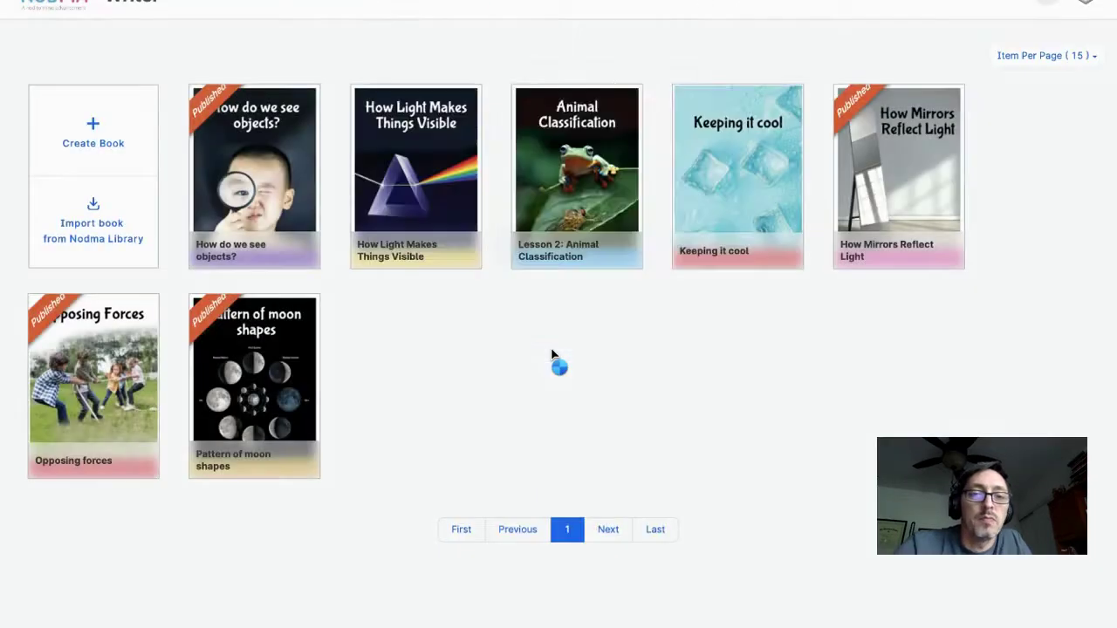
Open the new Sizzlin' Summer book for editing and create page 1, titled "Cover Page", using the editor
mouse_move(272, 253)
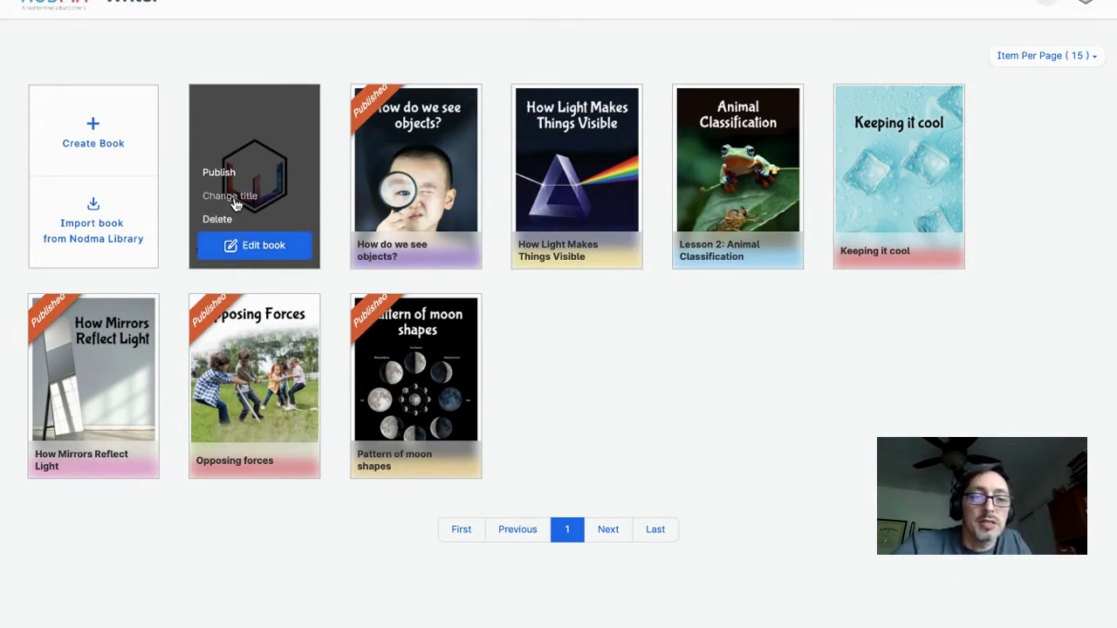
left_click(252, 248)
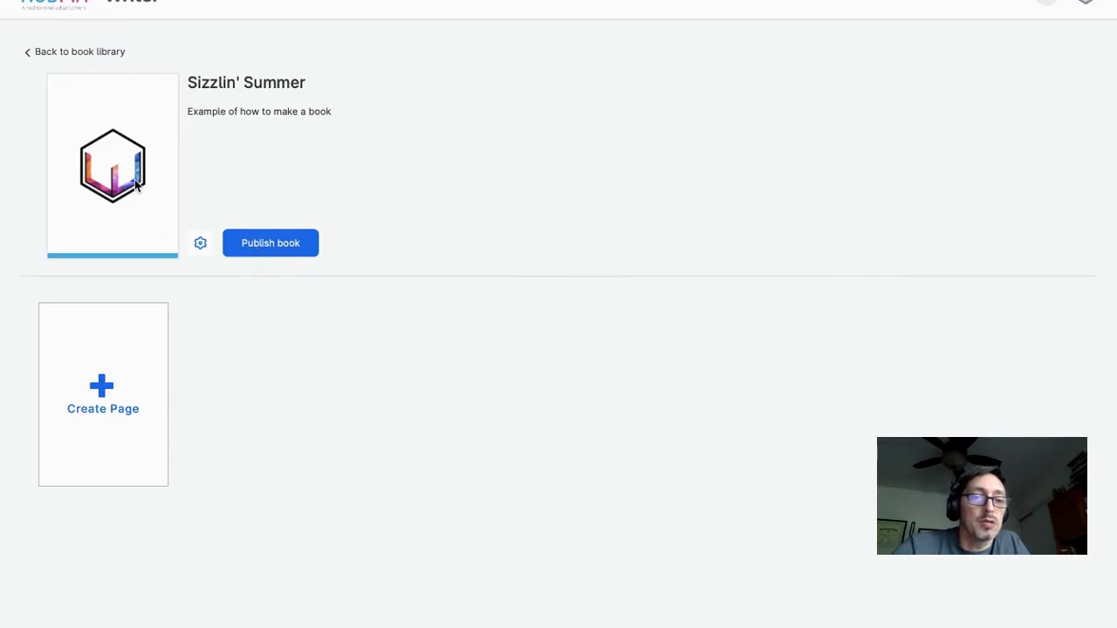
left_click(101, 395)
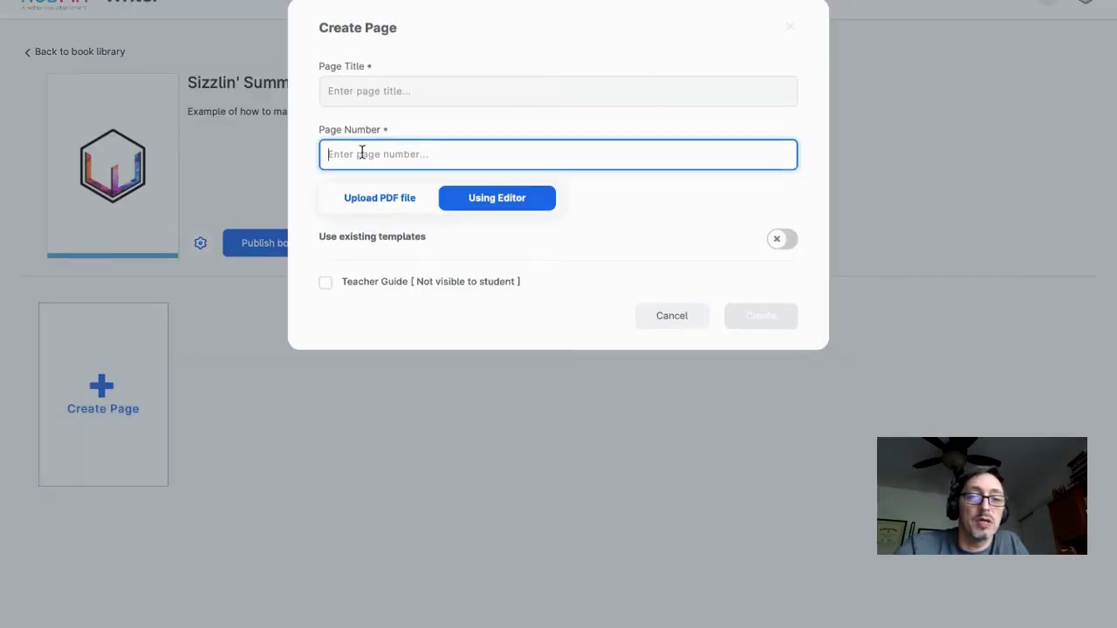
type("1")
left_click(355, 91)
type("Cover Page")
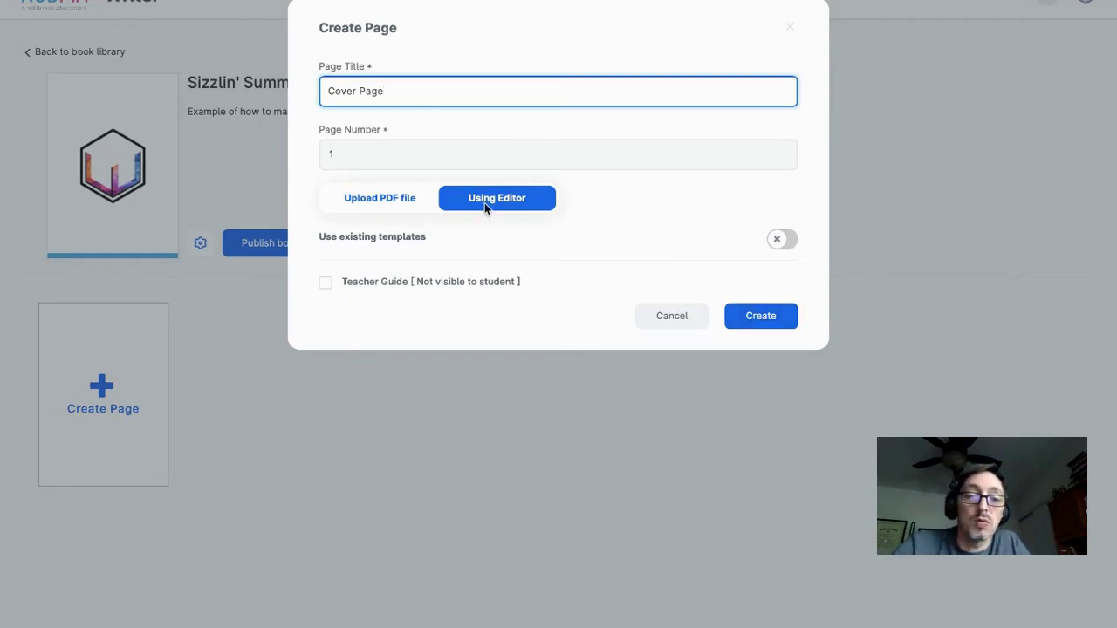
left_click(760, 318)
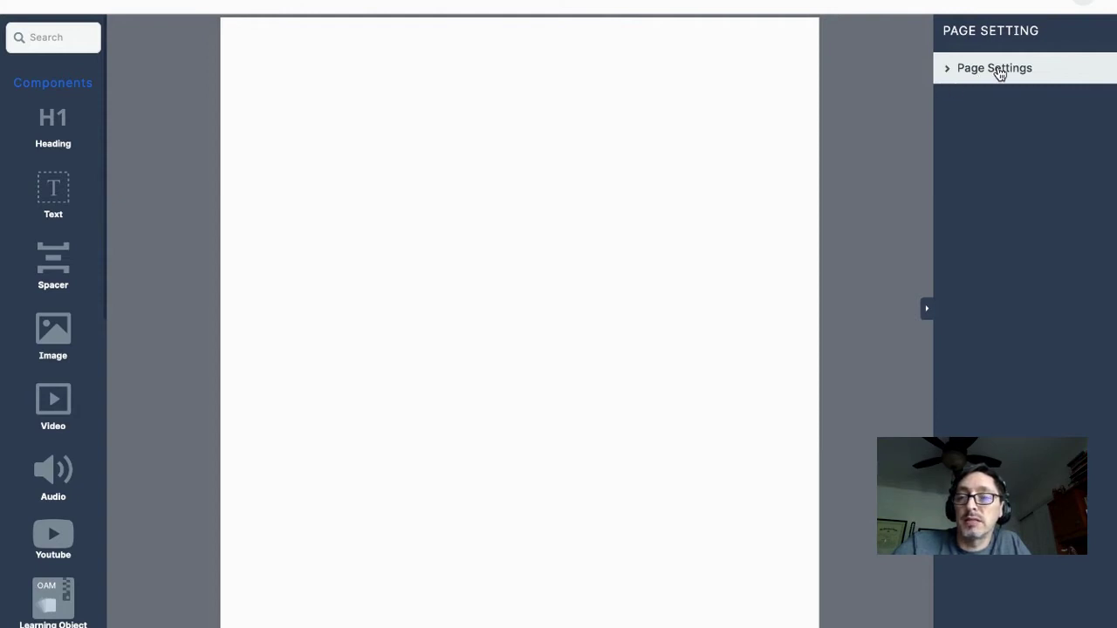
Set the page background to the tan gears image from the gallery's Background images folder
left_click(947, 72)
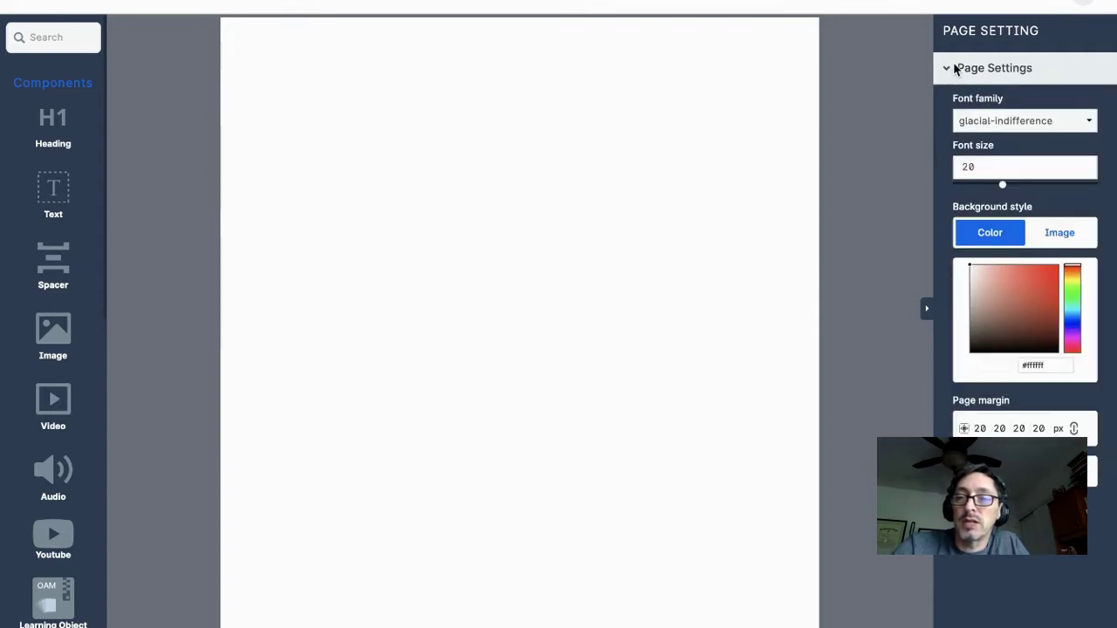
left_click(1061, 239)
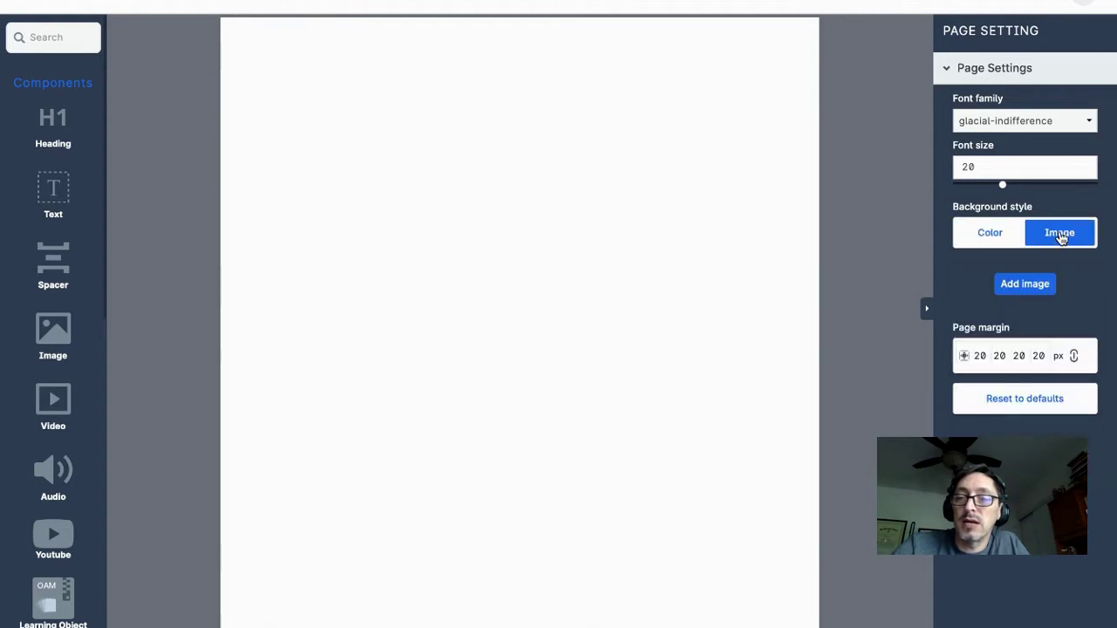
left_click(1027, 291)
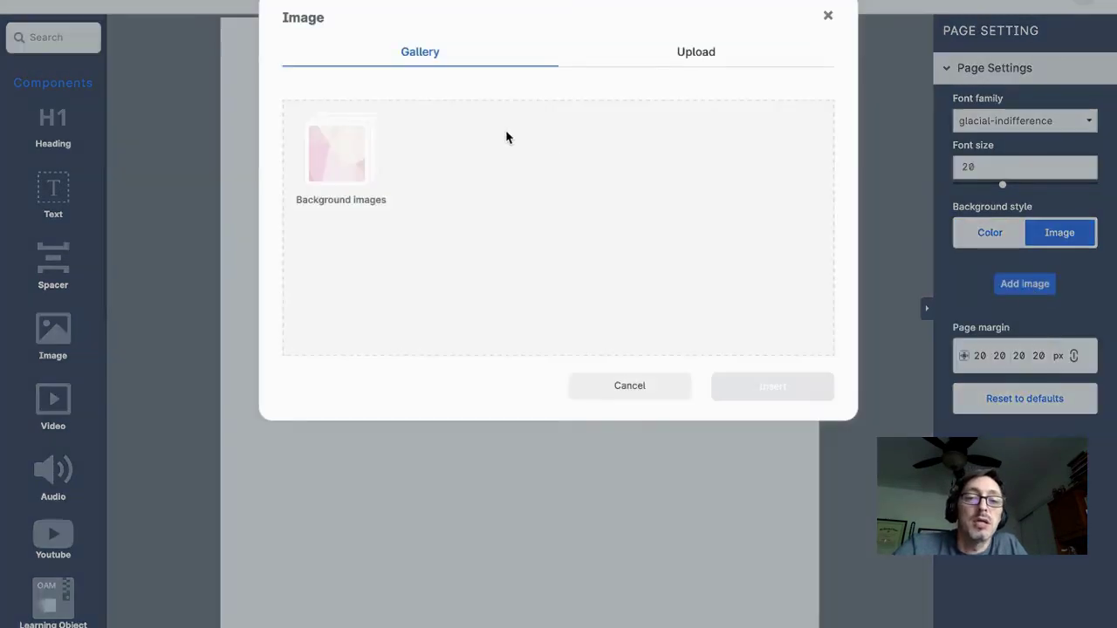
left_click(343, 164)
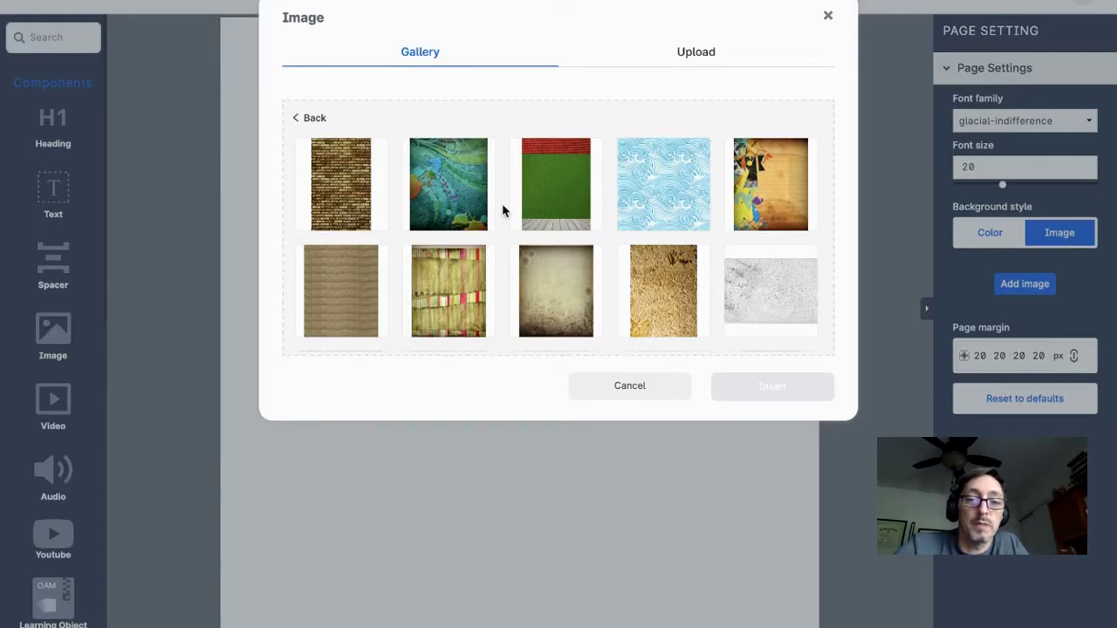
scroll(588, 218, "down", 3)
scroll(588, 220, "down", 5)
scroll(588, 220, "down", 8)
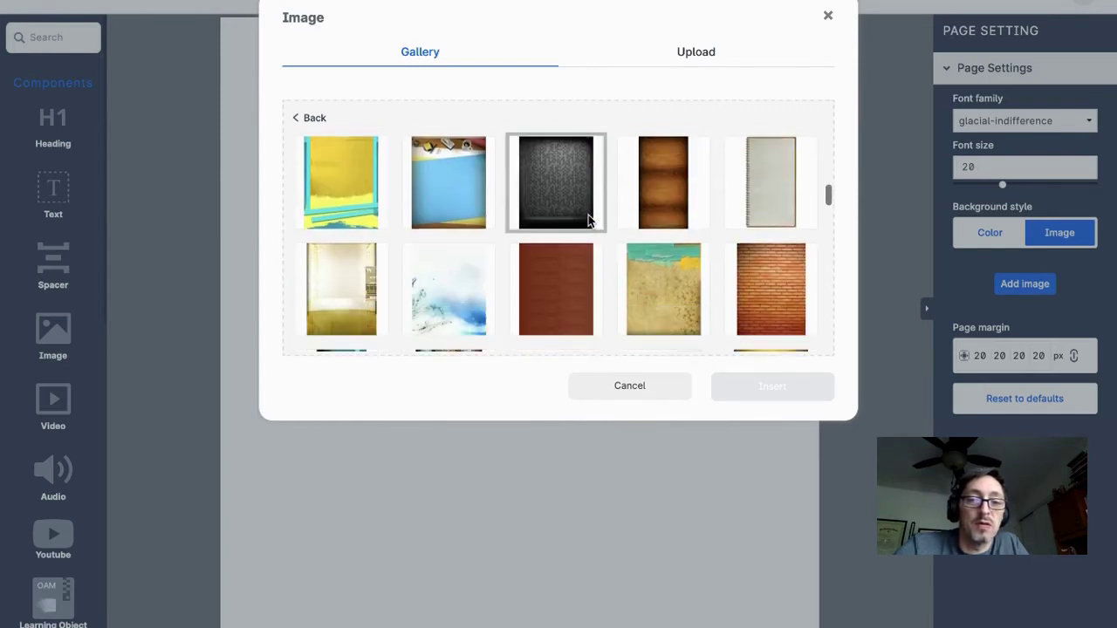
scroll(588, 220, "down", 6)
scroll(588, 220, "down", 1)
scroll(588, 220, "up", 1)
scroll(588, 219, "down", 2)
scroll(588, 220, "down", 3)
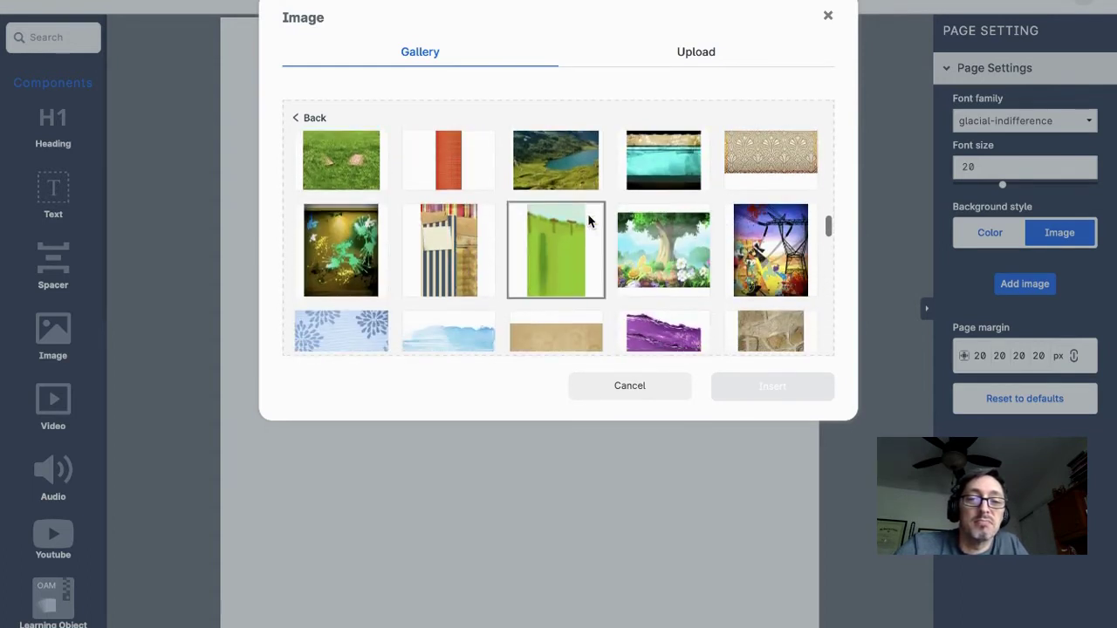
scroll(588, 220, "down", 1)
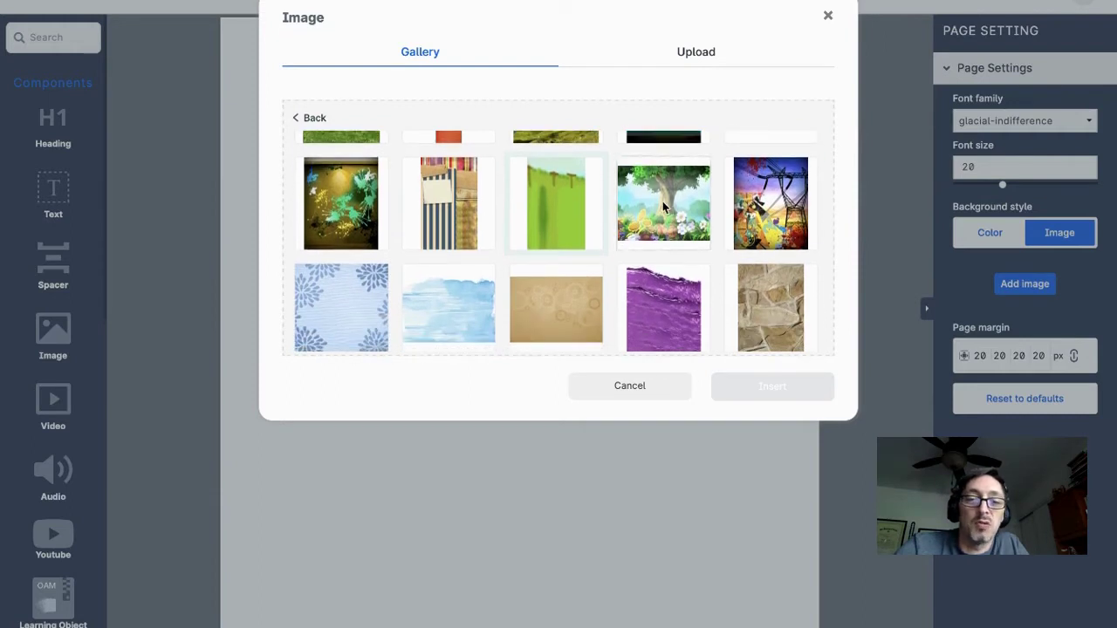
left_click(541, 305)
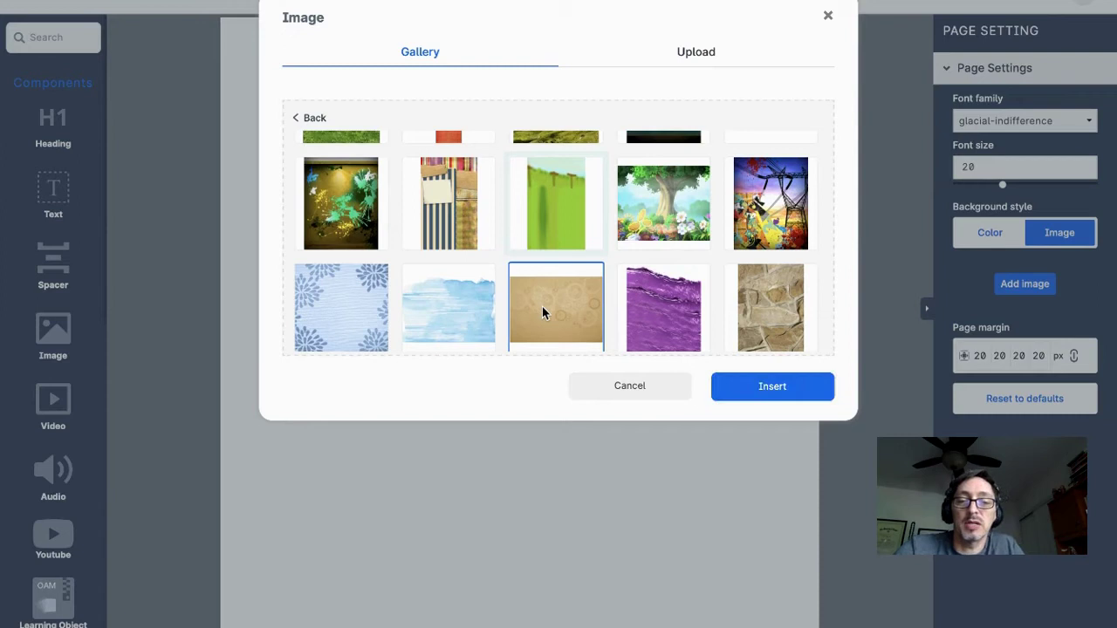
left_click(761, 393)
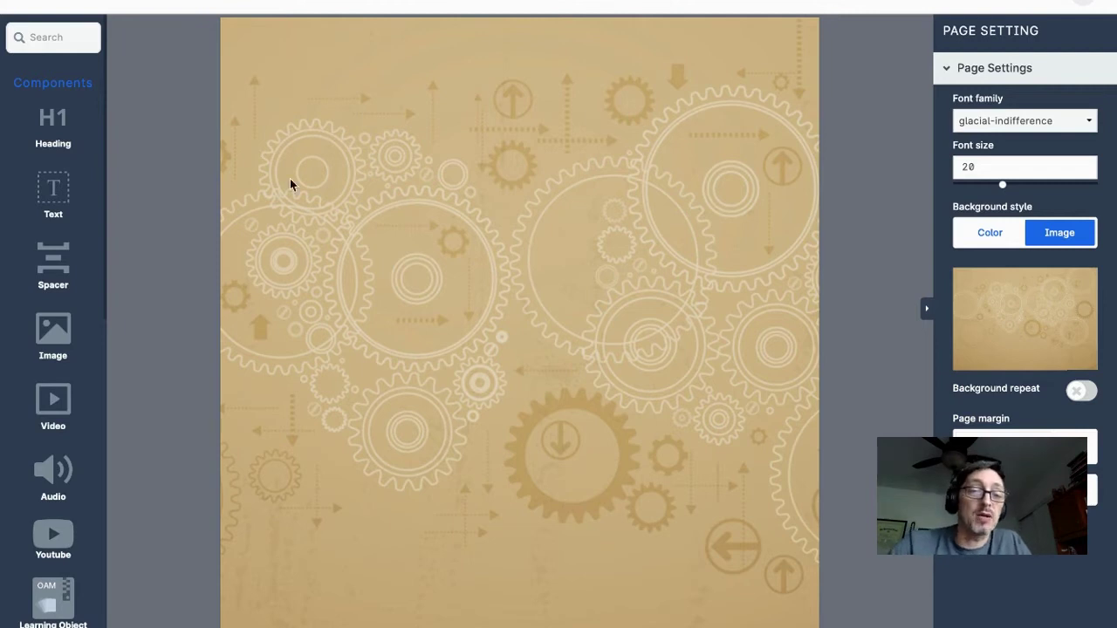
Add a heading at the top of the cover page and replace its text with "Summer Project"
left_click_drag(52, 118, 337, 103)
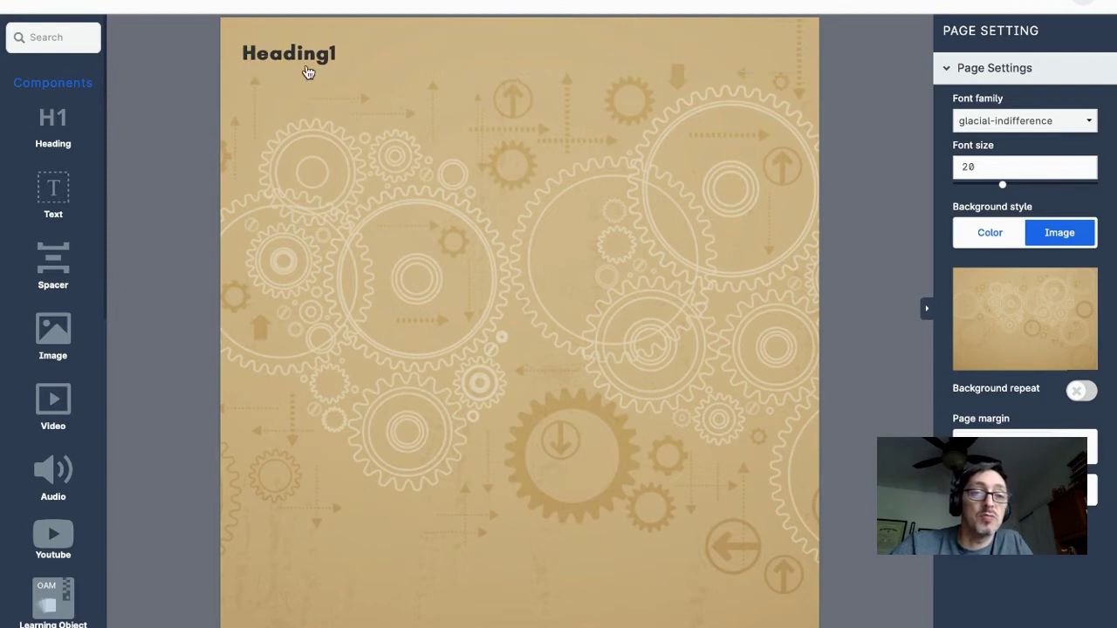
left_click(349, 55)
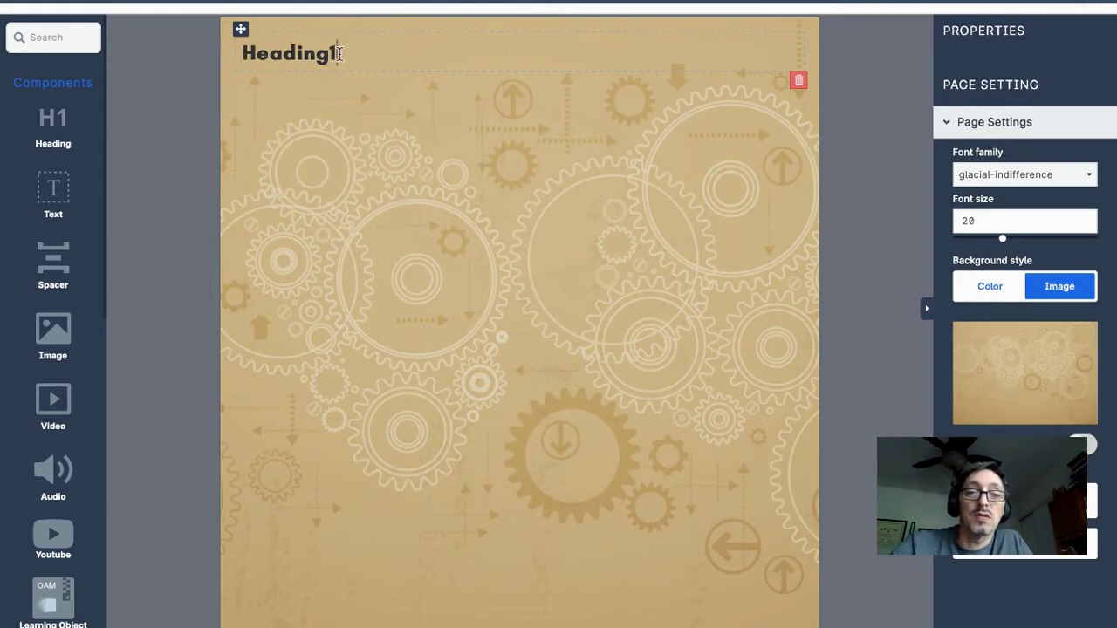
left_click_drag(337, 55, 156, 42)
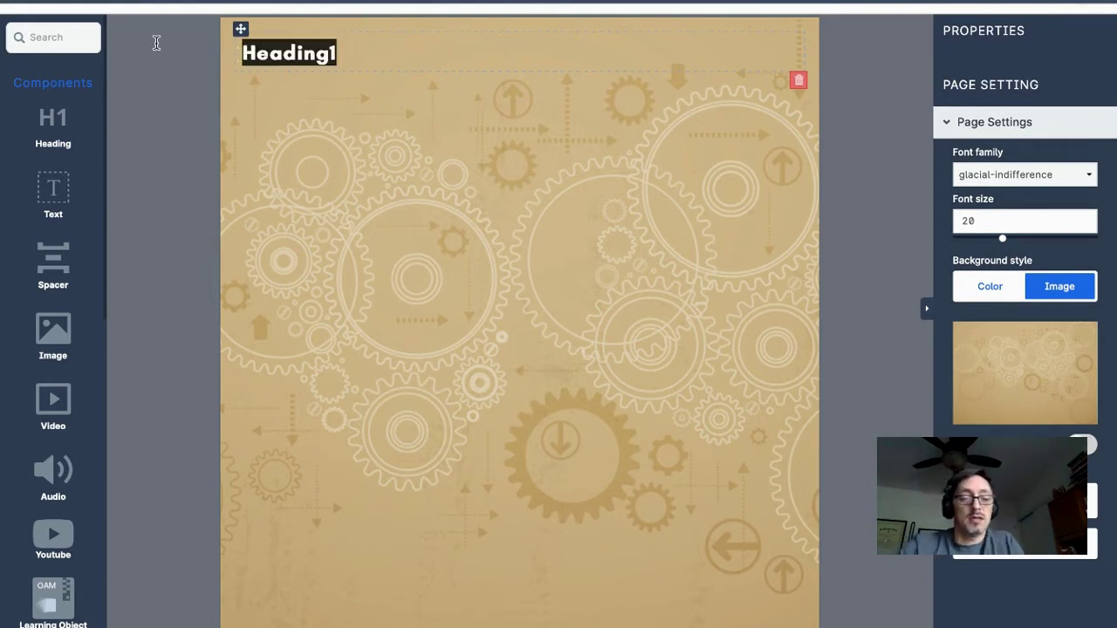
type("Si")
key("BackSpace")
key("BackSpace")
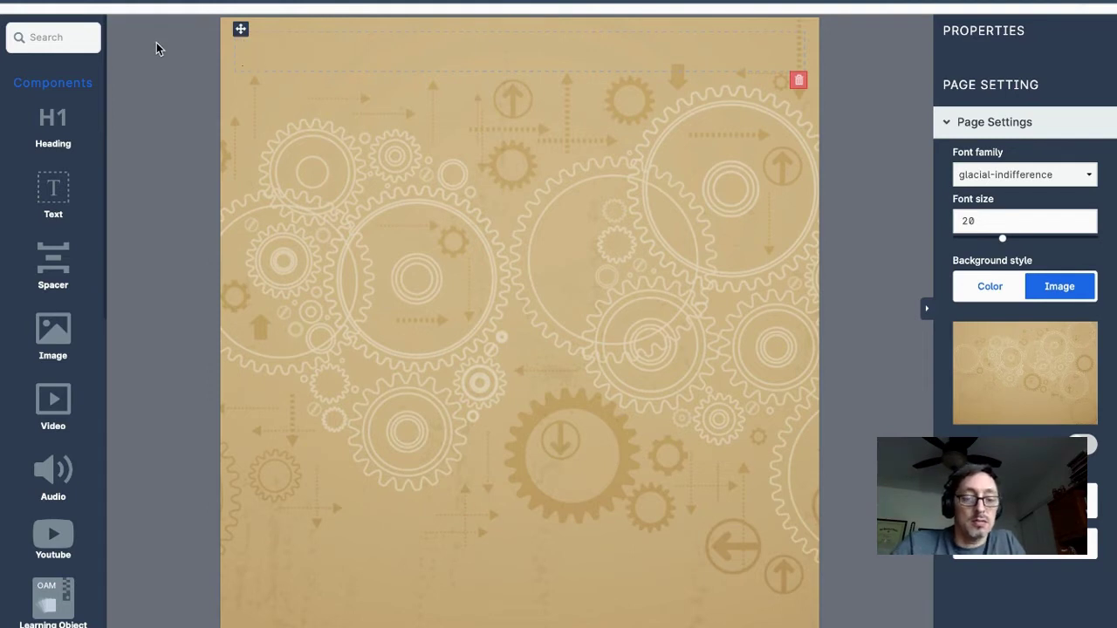
type("Summer Project")
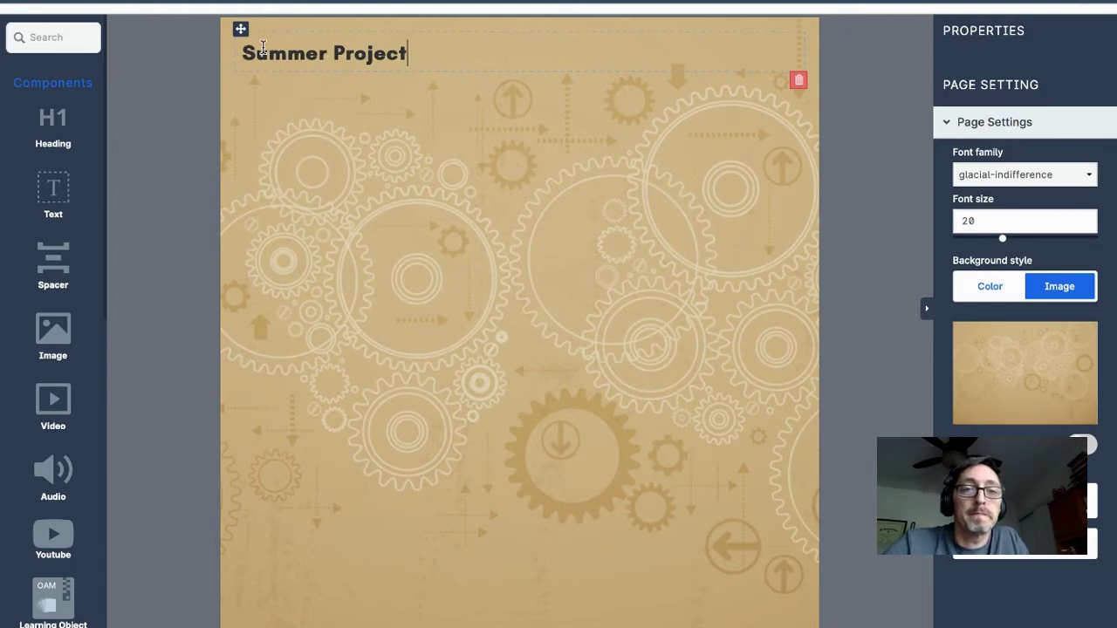
Set the "Summer Project" heading's font size to 43 and center it
left_click_drag(411, 54, 237, 33)
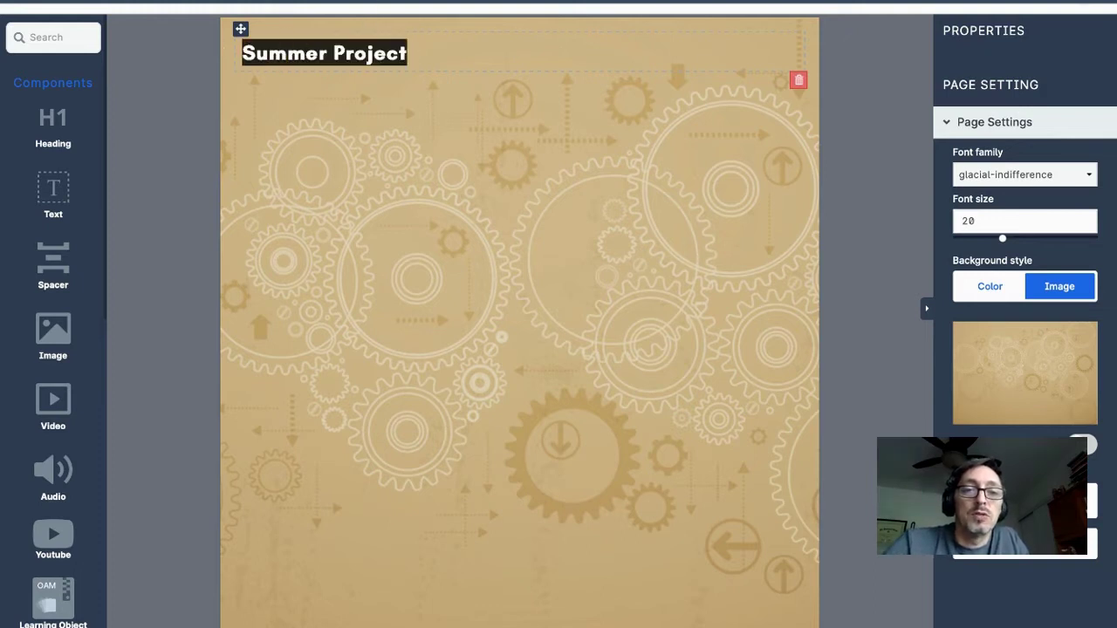
left_click(417, 2)
scroll(427, 111, "down", 3)
scroll(426, 114, "down", 6)
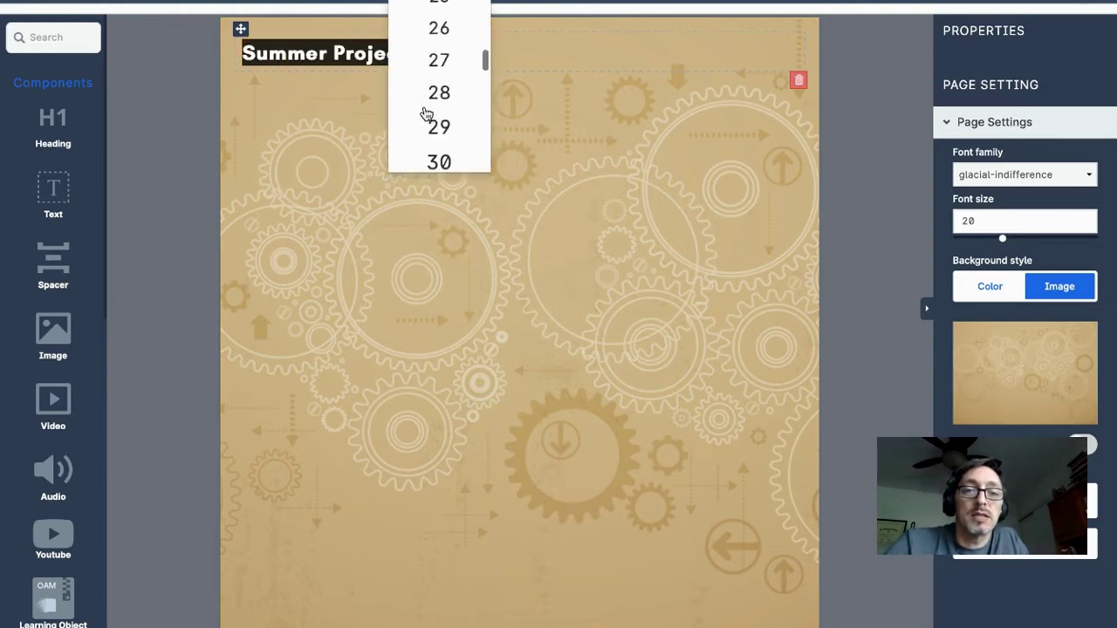
scroll(426, 114, "down", 4)
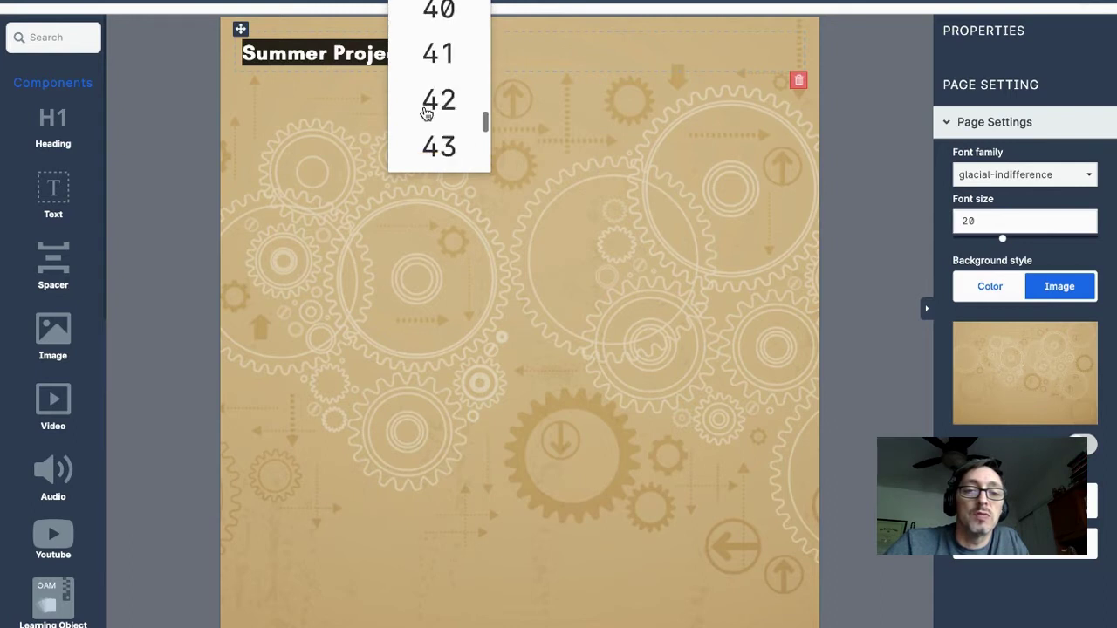
left_click(439, 150)
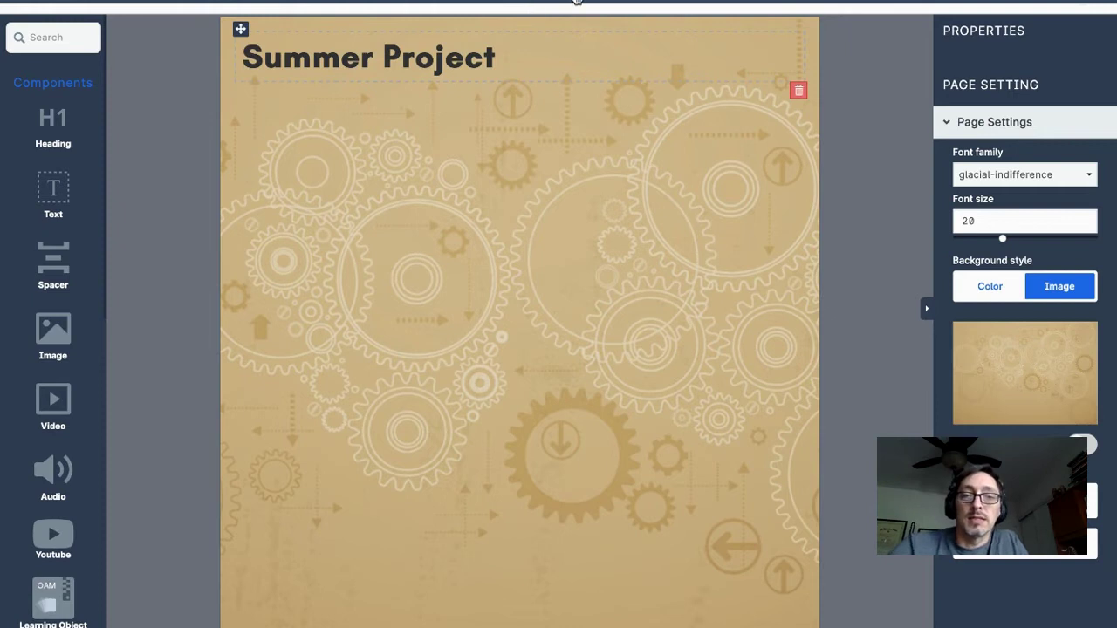
left_click(576, 1)
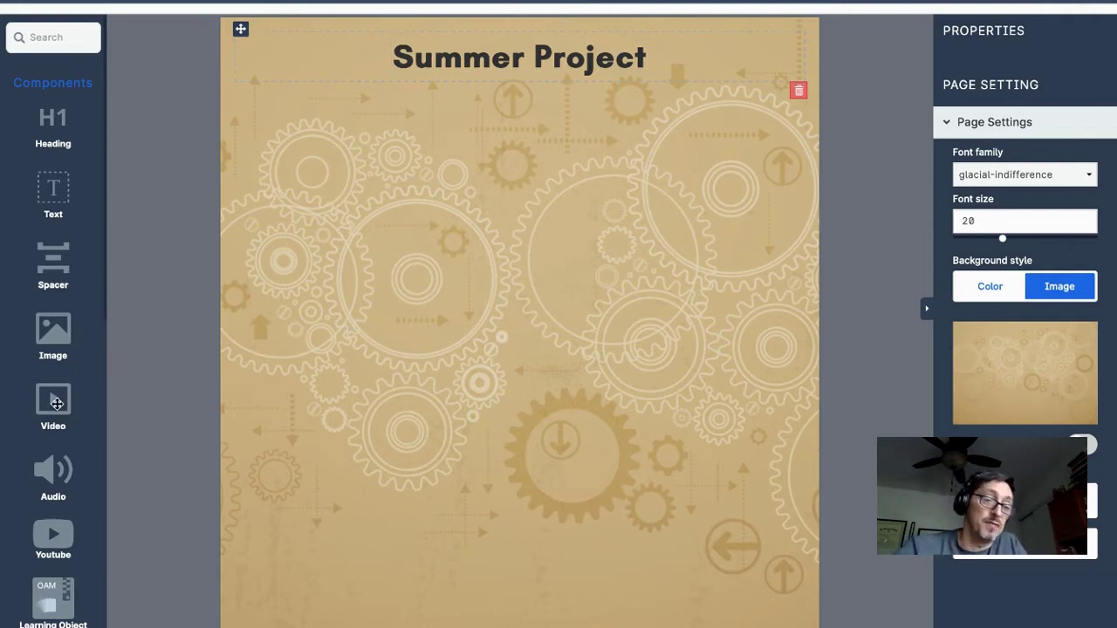
left_click_drag(55, 403, 365, 298)
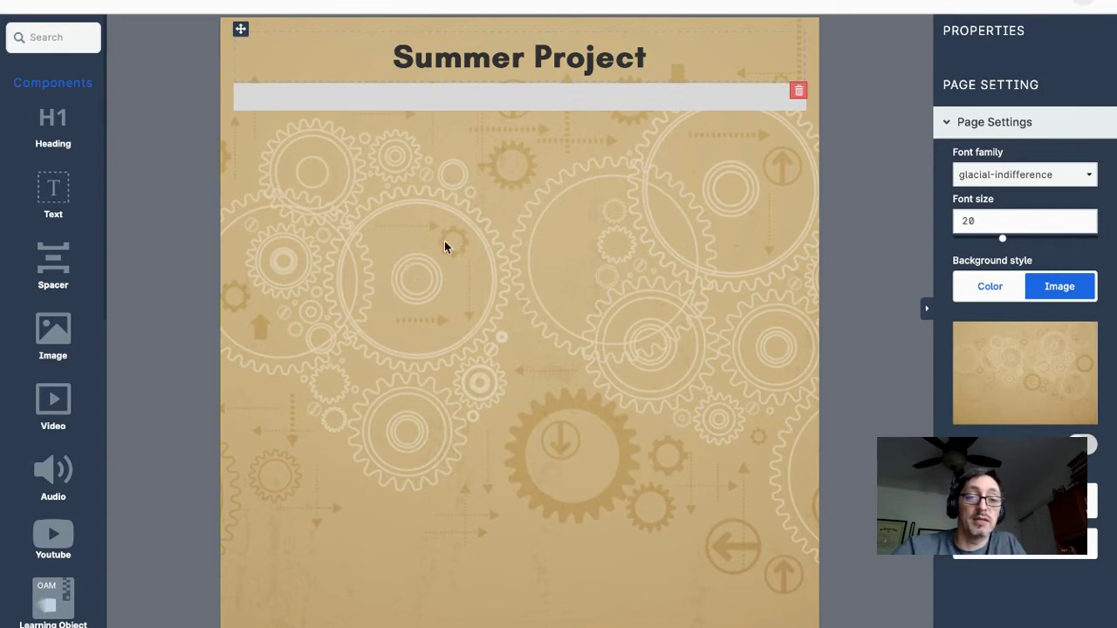
left_click_drag(453, 240, 452, 242)
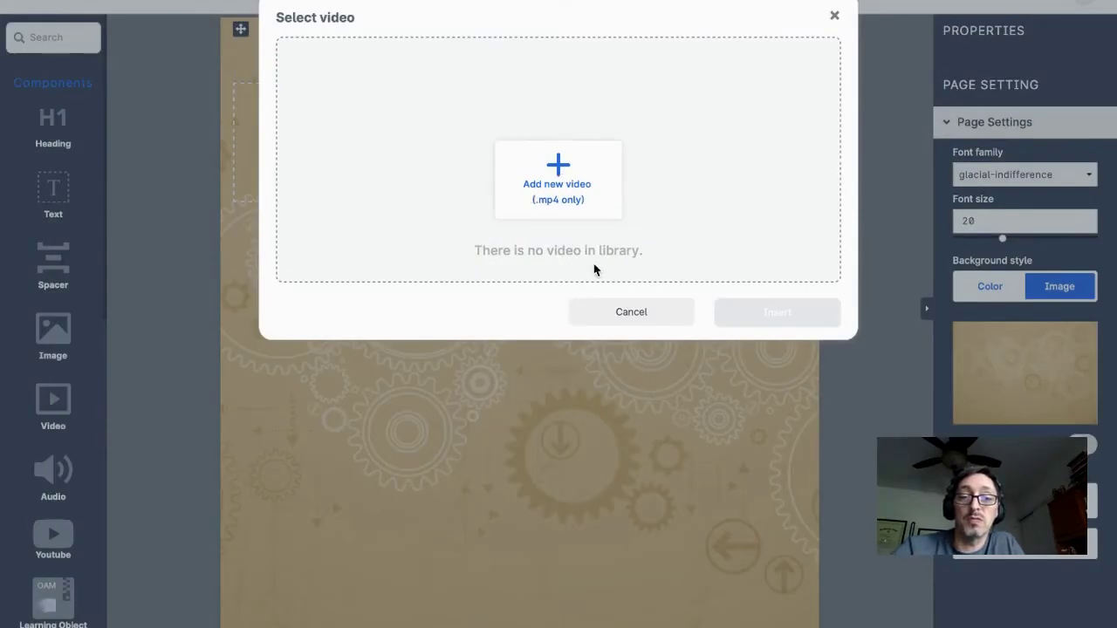
left_click(628, 316)
Embed the YouTube video "FORCE and MOTION | Cool Science Experiments for KIDS" below the heading using its URL
scroll(35, 437, "down", 1)
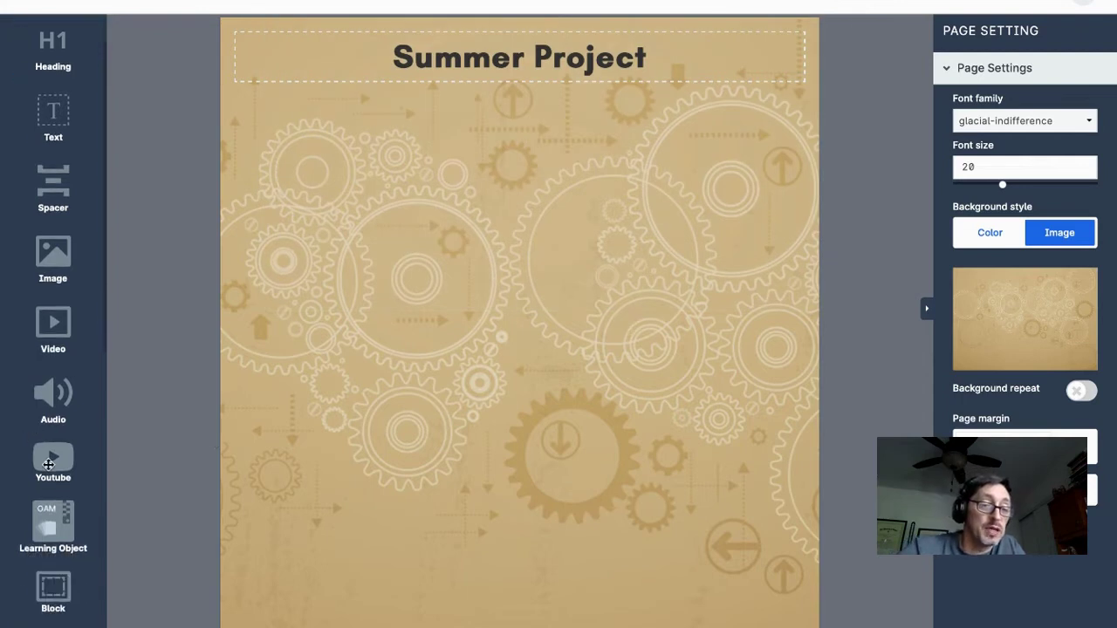
left_click_drag(233, 347, 464, 177)
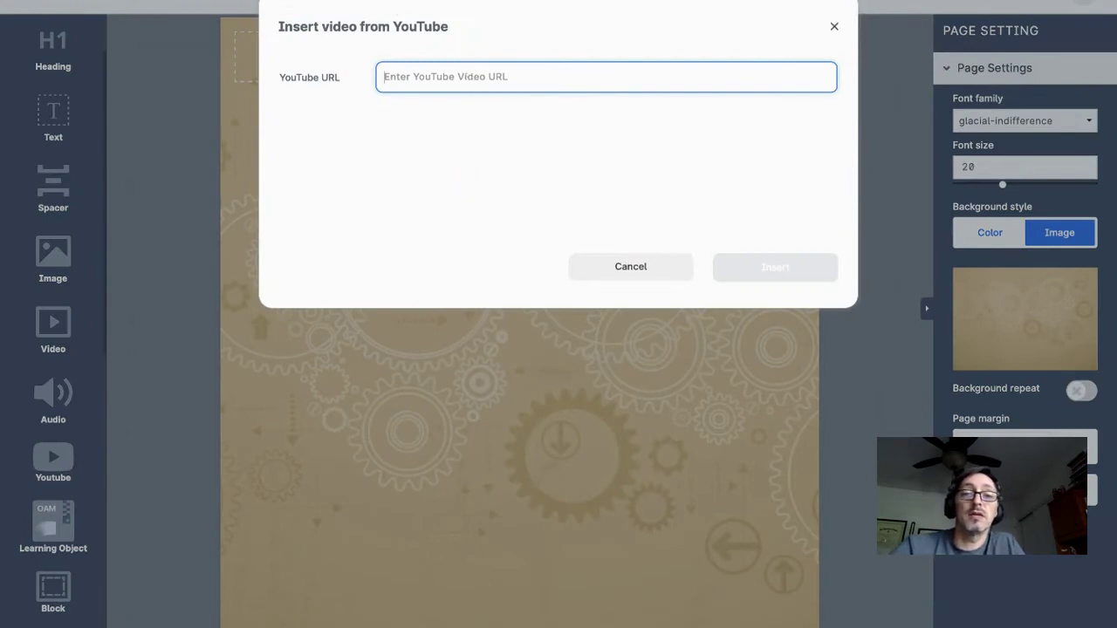
key("alt+Tab")
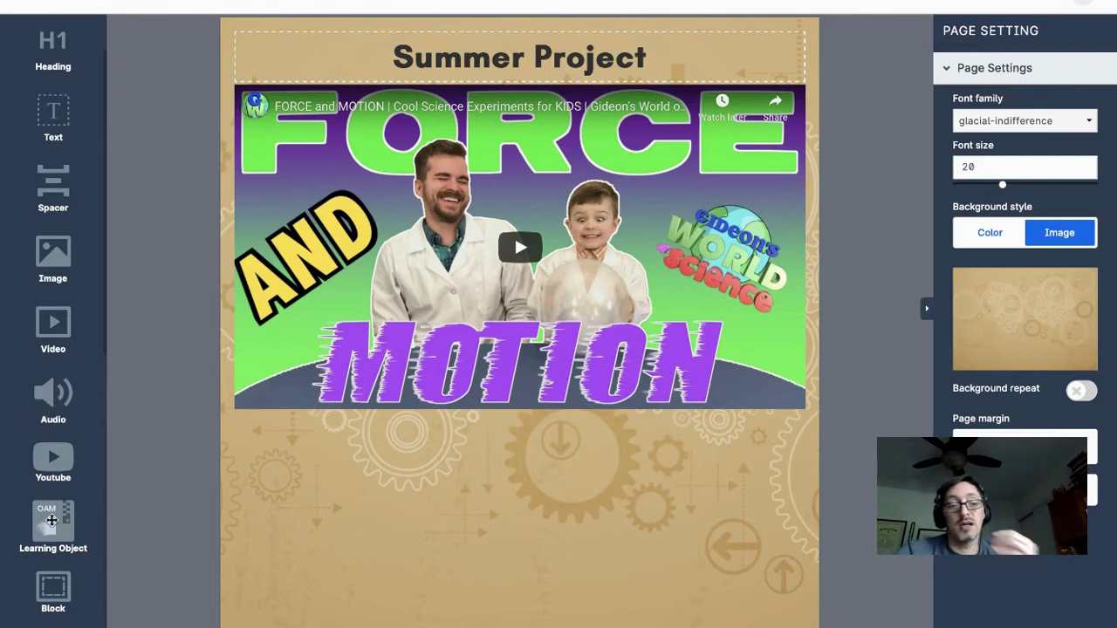
Place a learning object below the YouTube video and browse the available learning objects
scroll(51, 516, "down", 2)
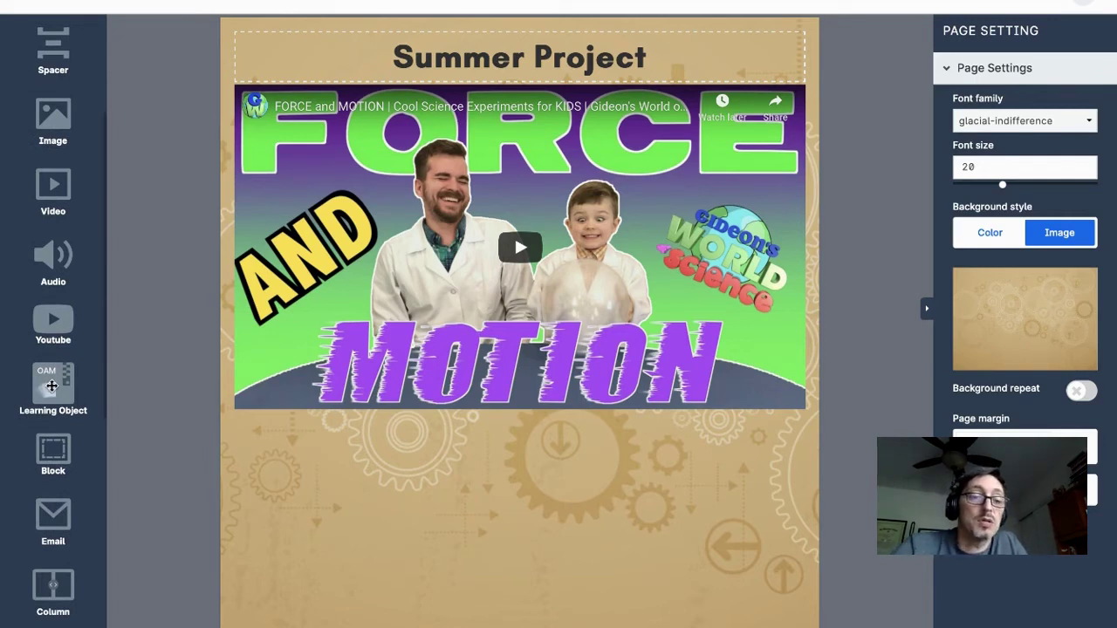
left_click(402, 454)
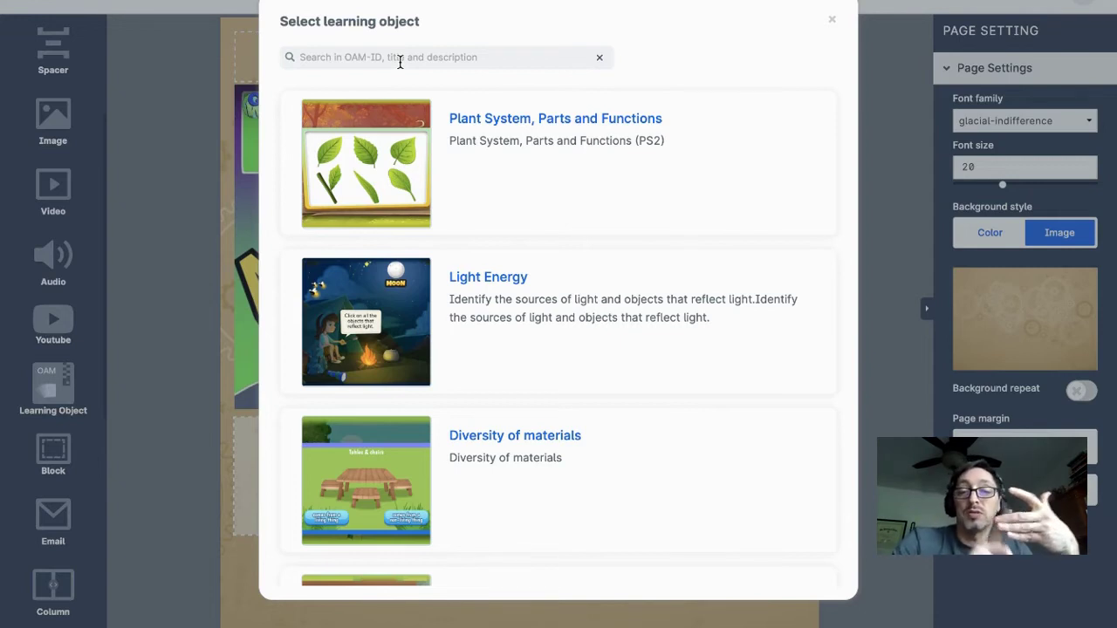
scroll(558, 202, "down", 3)
scroll(558, 201, "down", 4)
scroll(556, 202, "up", 5)
left_click(439, 54)
scroll(613, 318, "down", 3)
scroll(613, 319, "down", 1)
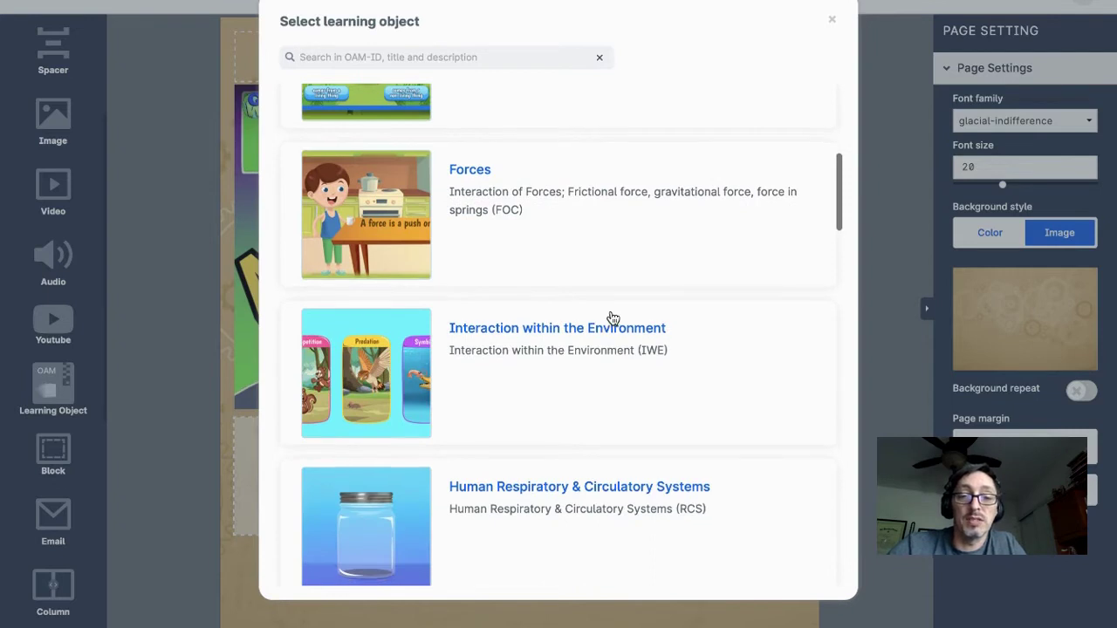
scroll(612, 318, "down", 1)
scroll(613, 319, "down", 2)
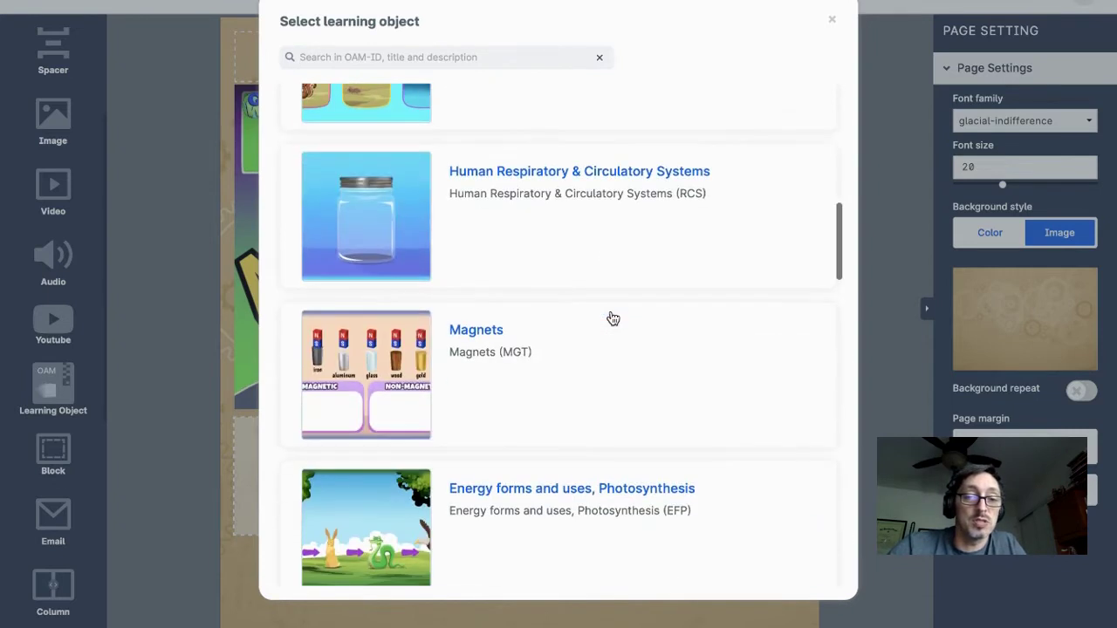
scroll(539, 241, "down", 1)
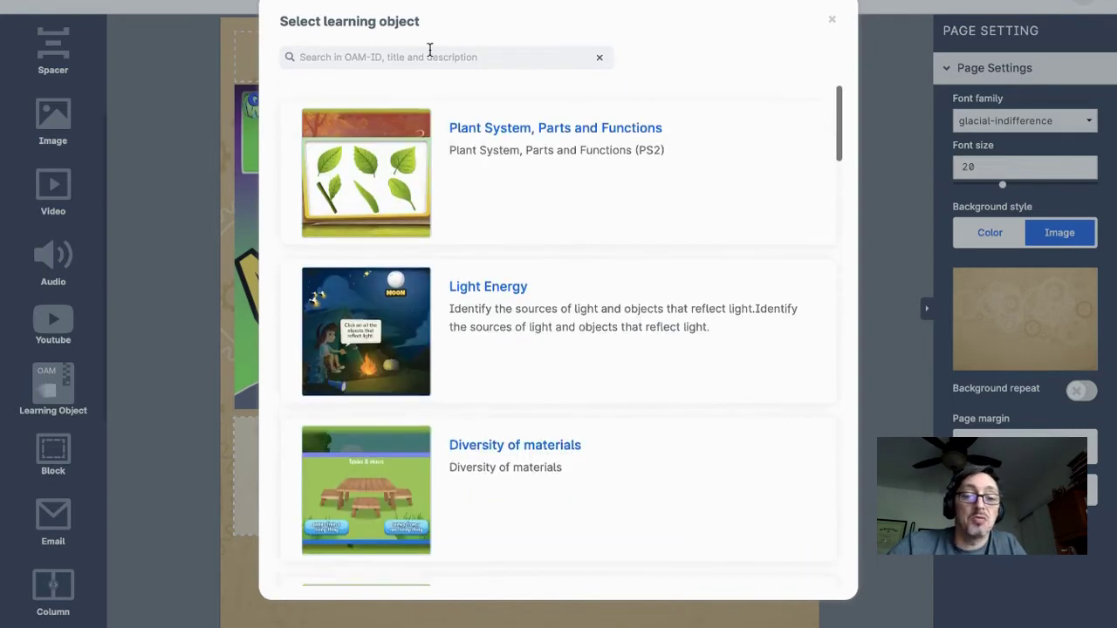
Search the learning objects for "Forces", preview "Effects of magnets forces" and insert it below the video
left_click(363, 60)
type("Forces")
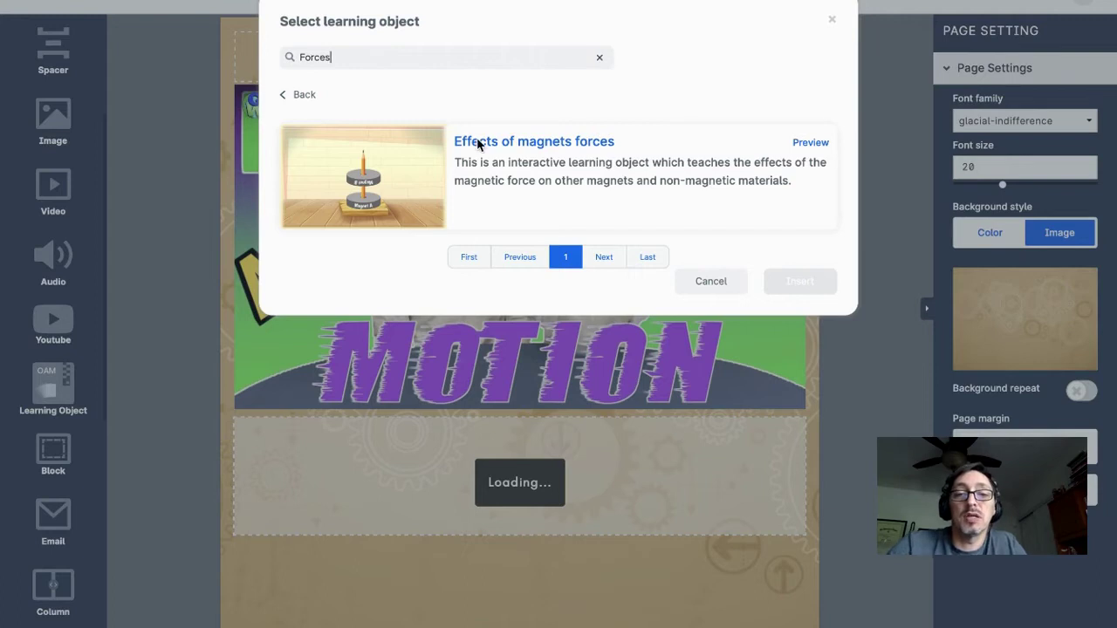
left_click(807, 144)
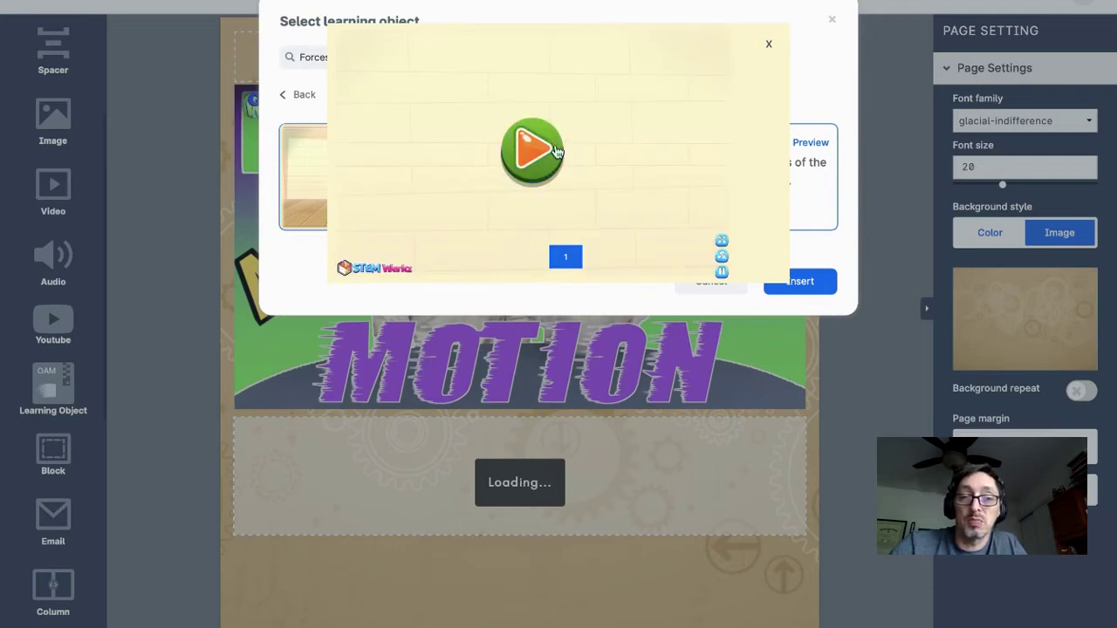
left_click(768, 49)
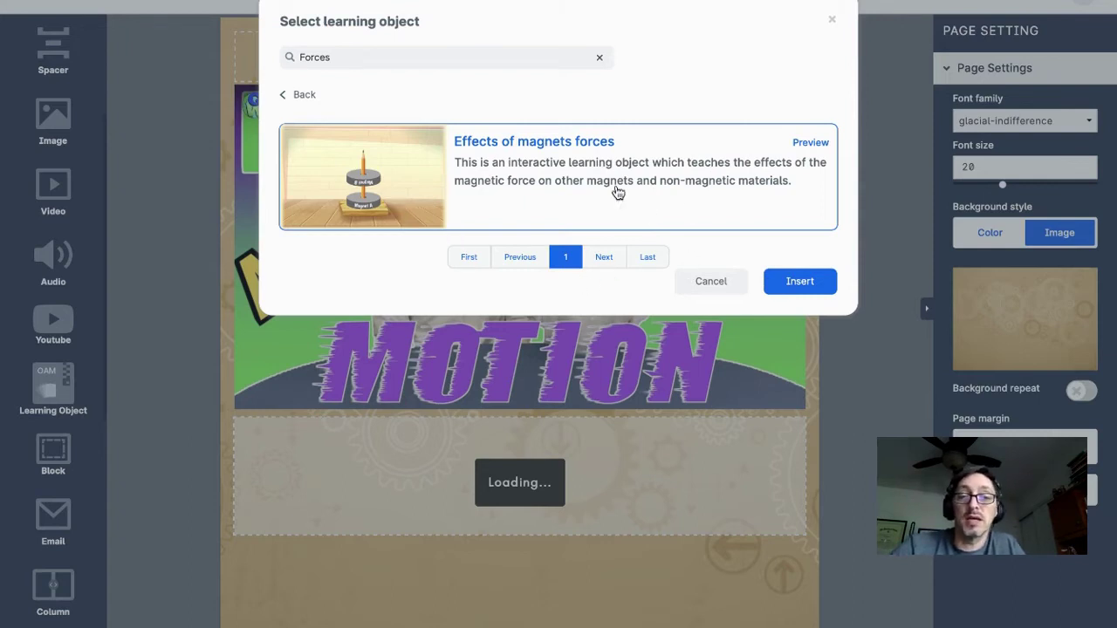
left_click(790, 281)
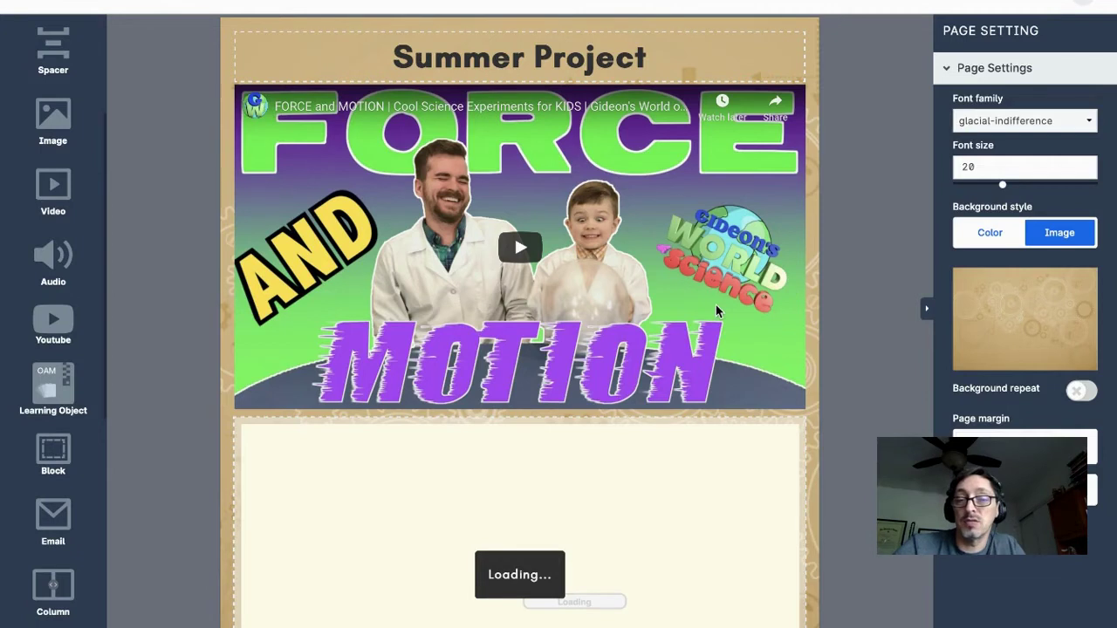
scroll(626, 359, "down", 2)
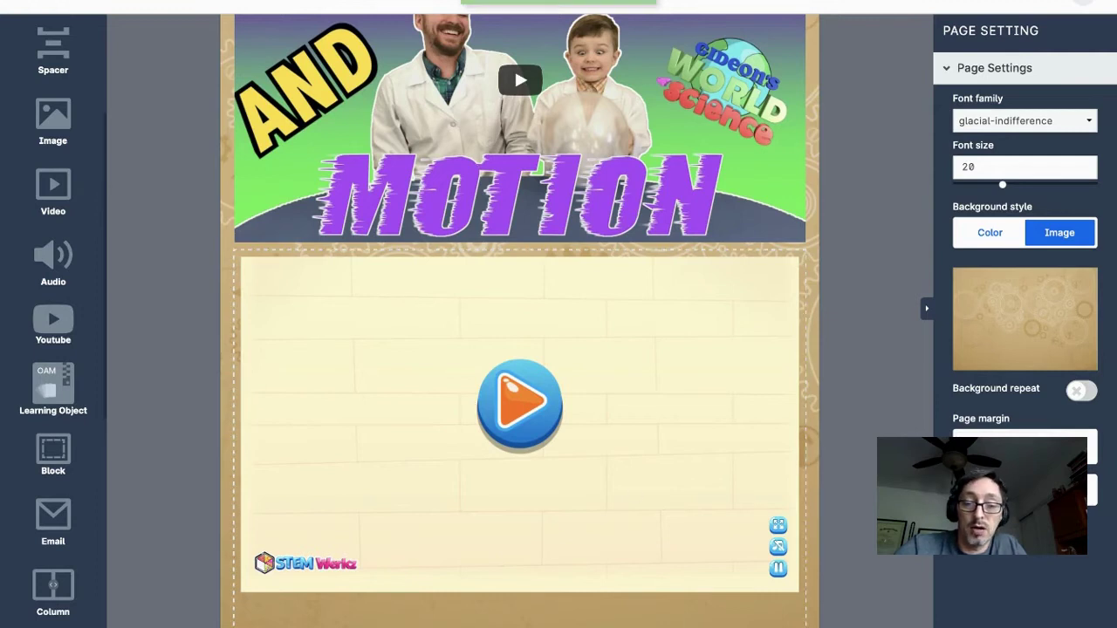
Create page number 2 titled "Home Experiment" using the editor
scroll(690, 572, "down", 1)
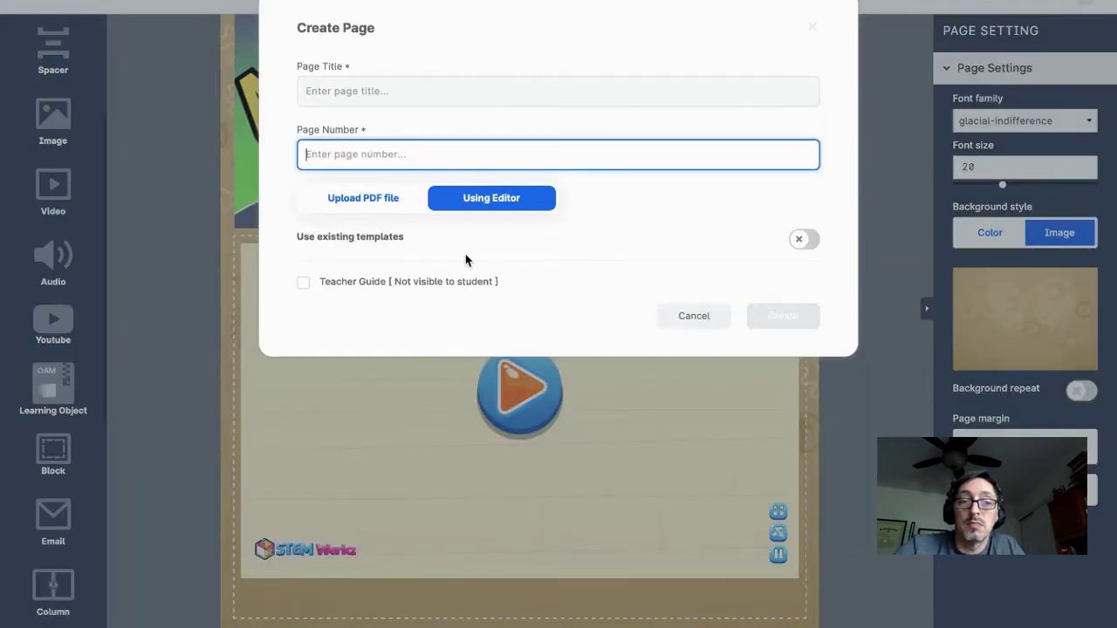
type("2")
left_click(331, 91)
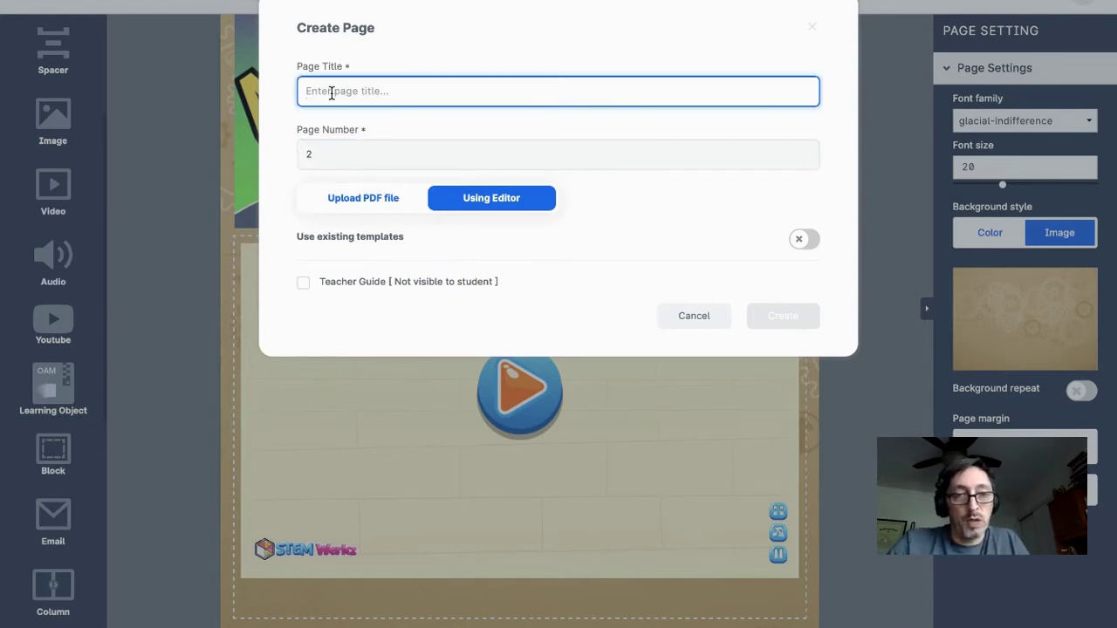
type("Home Experiment")
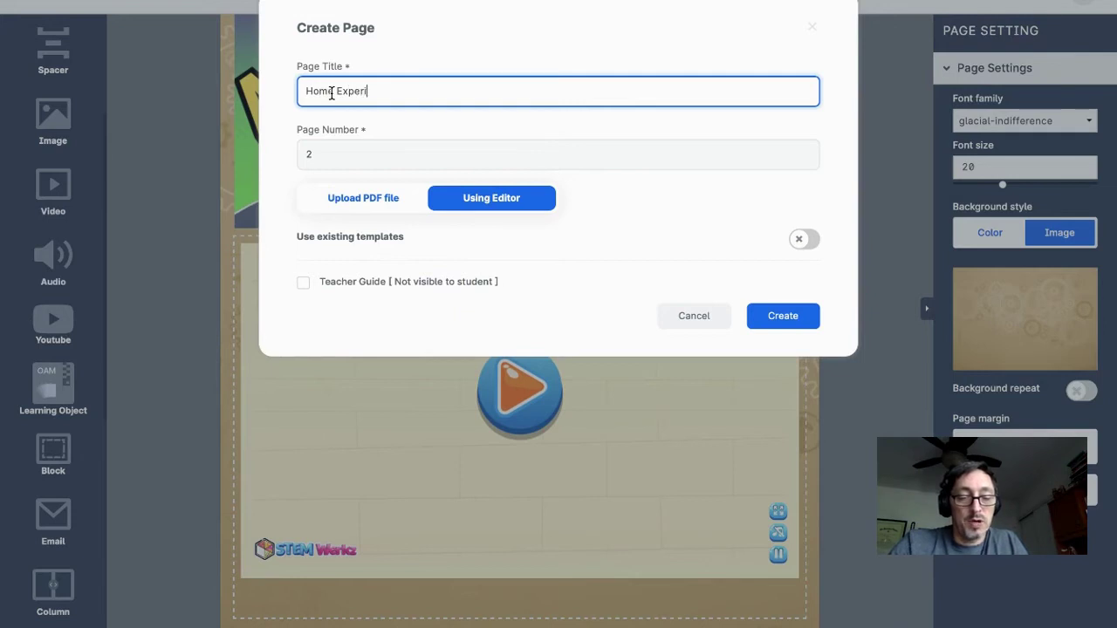
key("BackSpace")
key("BackSpace")
key("BackSpace")
key("BackSpace")
type("ment")
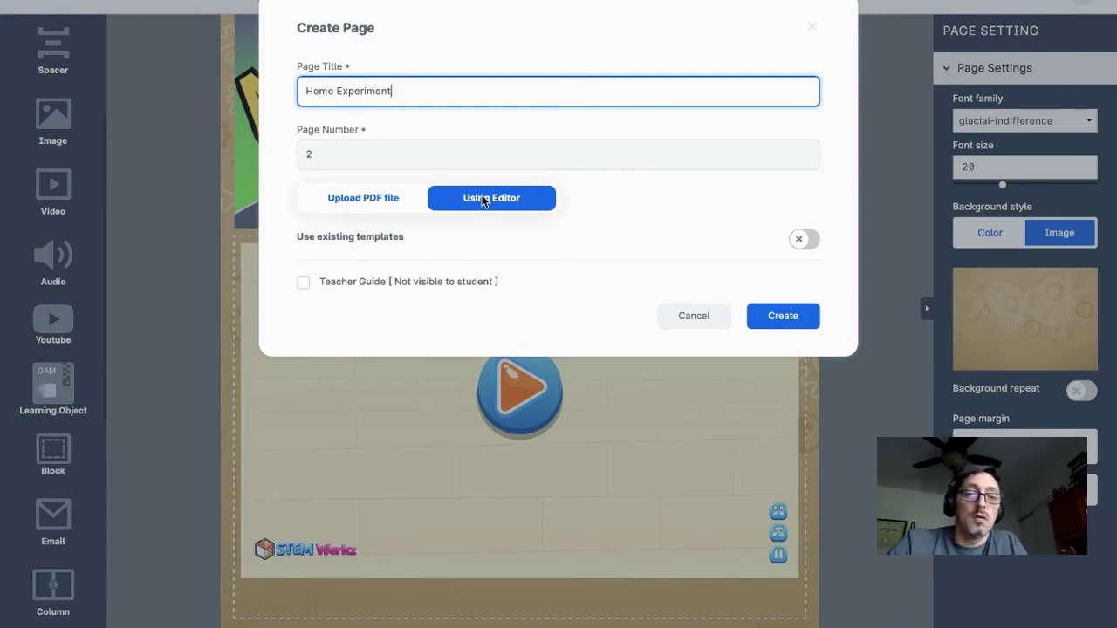
left_click(788, 316)
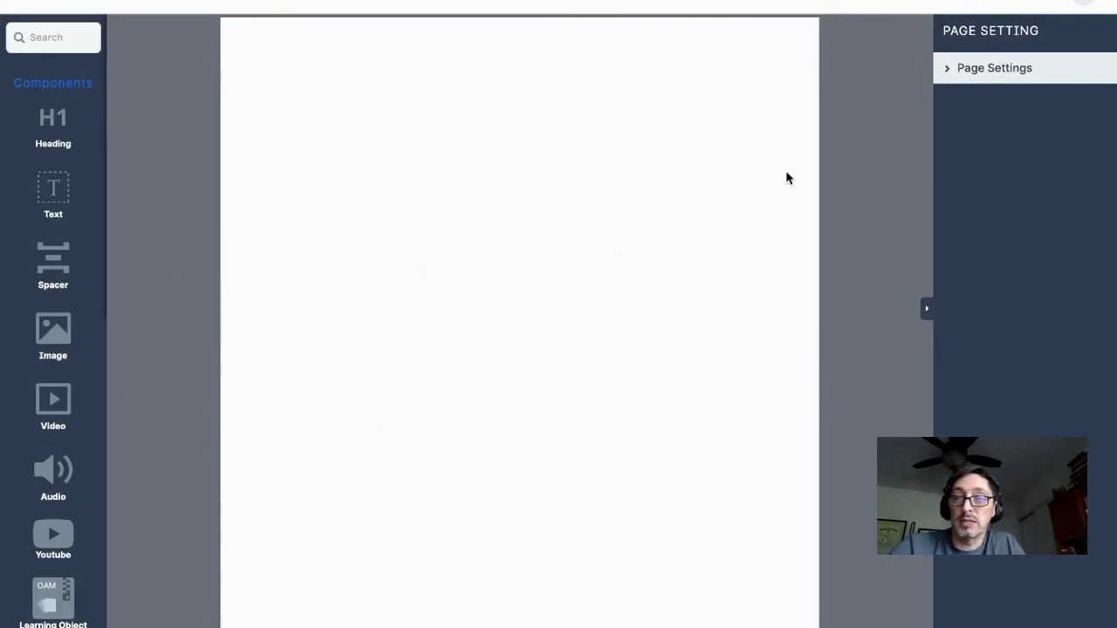
Set the new page's background to the orange-brown wood grain image from the gallery's Background images folder
left_click(945, 70)
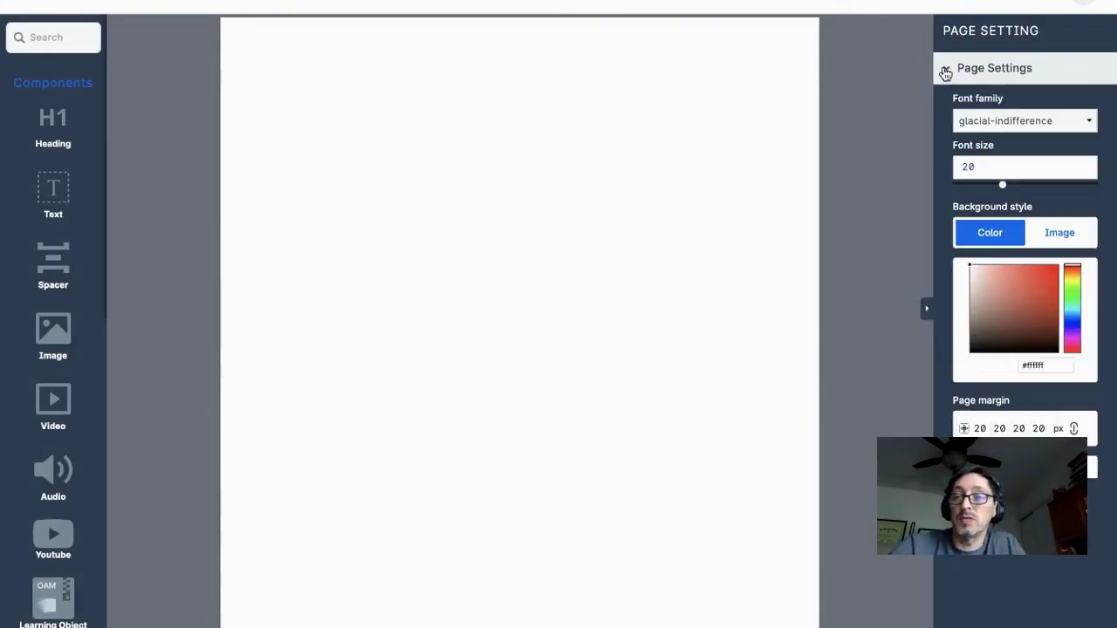
left_click(1070, 236)
left_click(1026, 284)
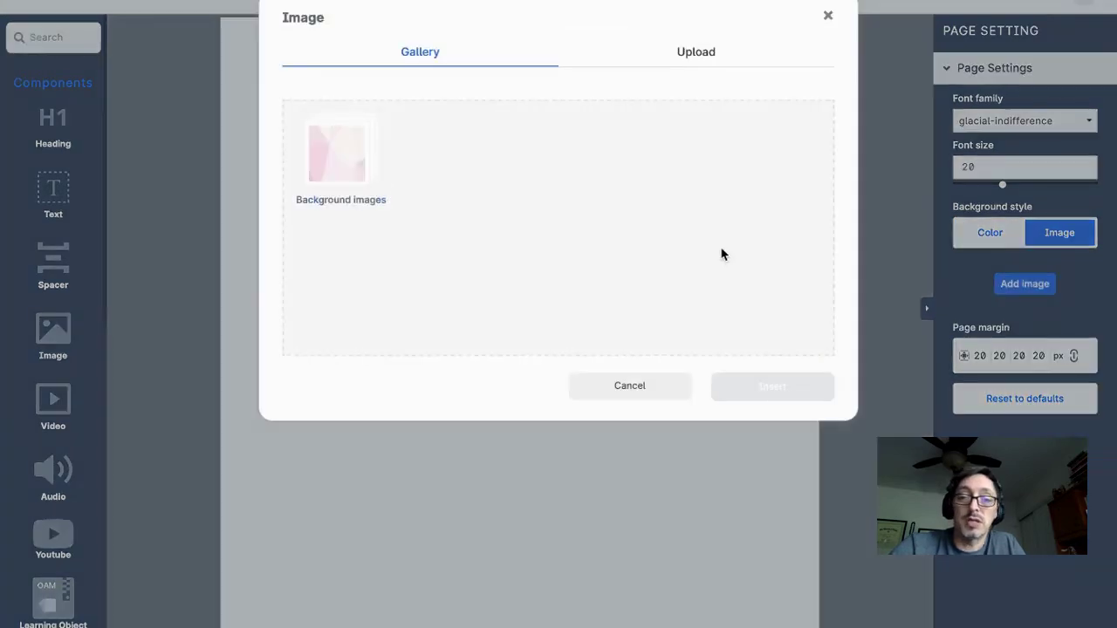
left_click(345, 159)
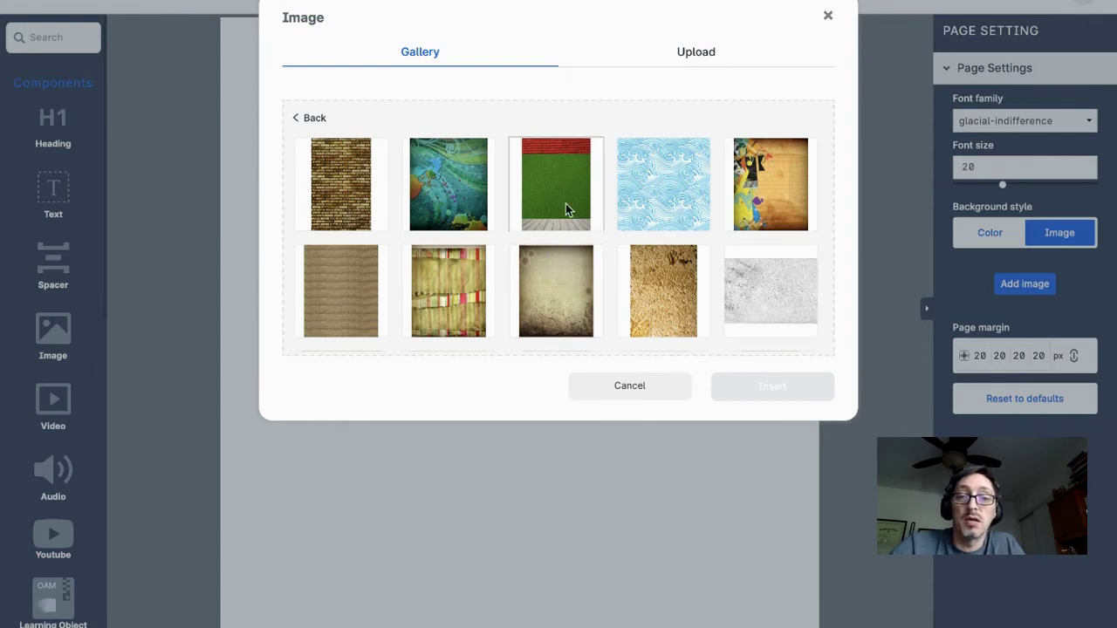
scroll(549, 281, "down", 3)
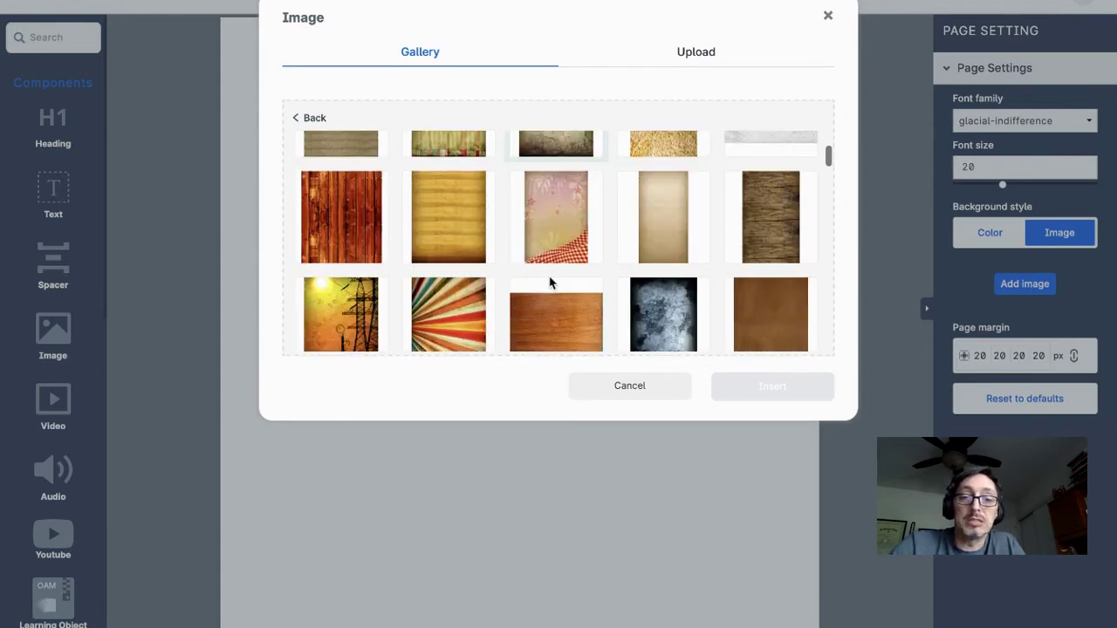
scroll(548, 281, "up", 1)
scroll(550, 282, "down", 1)
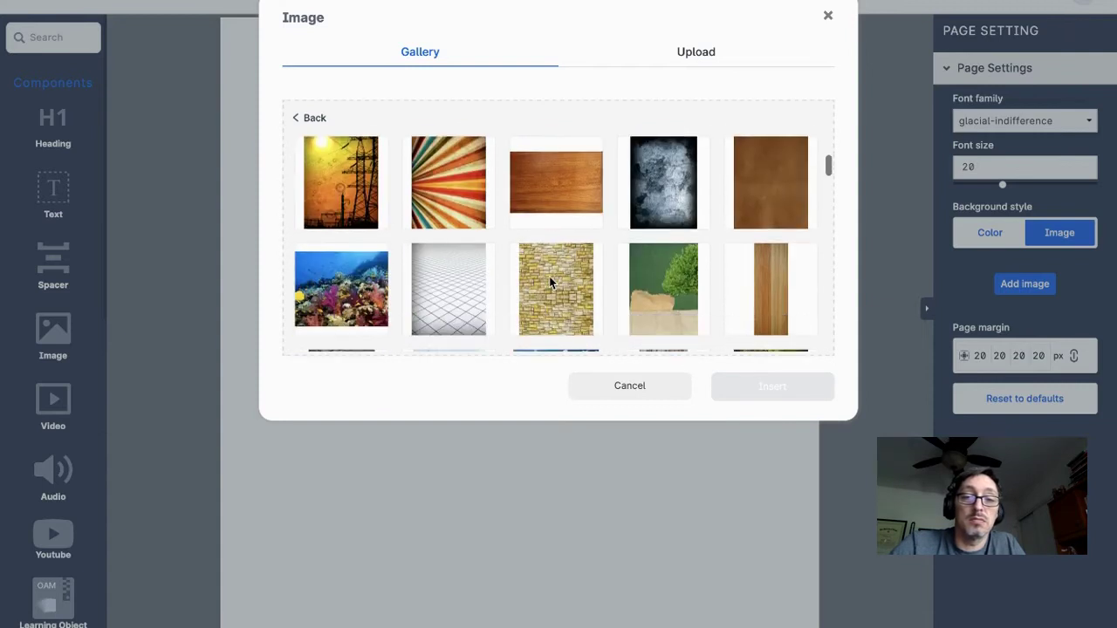
left_click(551, 183)
left_click(772, 386)
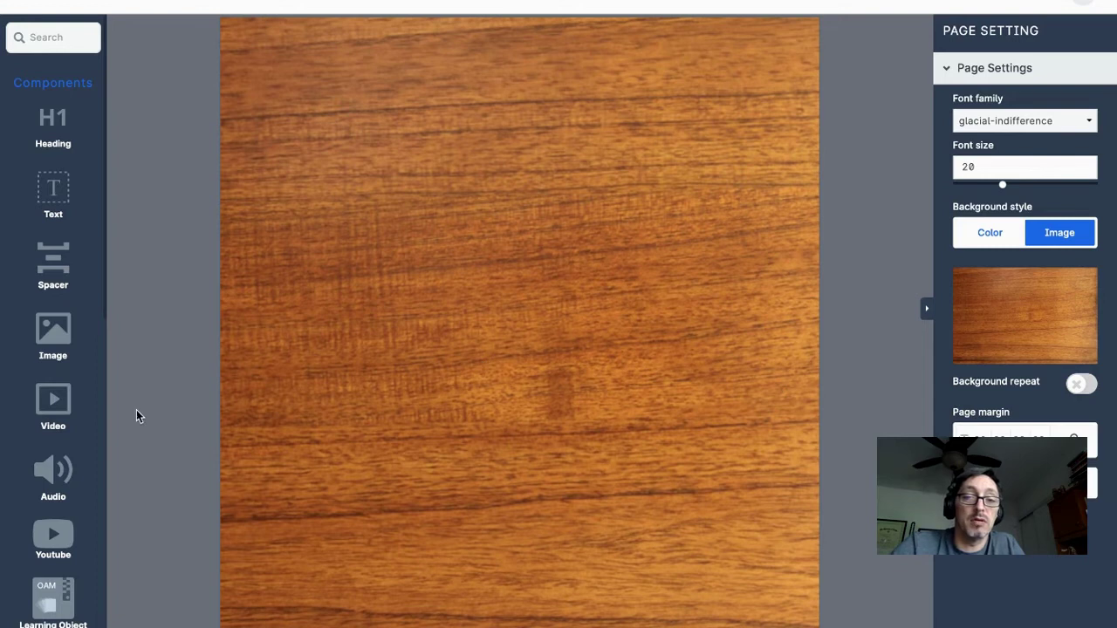
Add a quiz to the page, name it "Home Experiment" and set its questions to show one by one
scroll(57, 454, "down", 5)
scroll(60, 459, "down", 3)
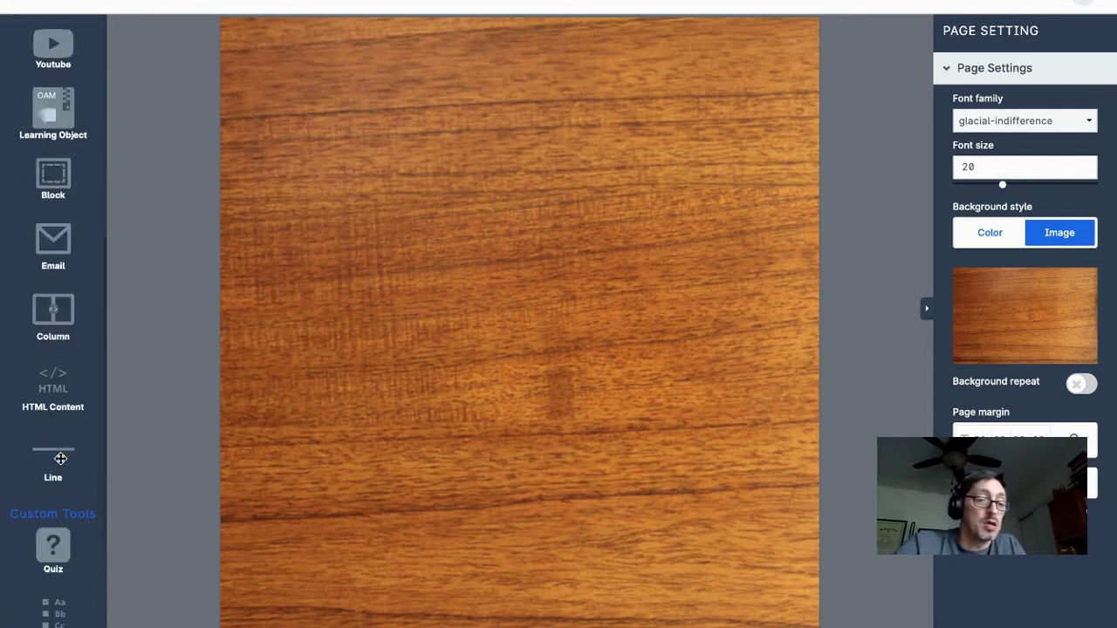
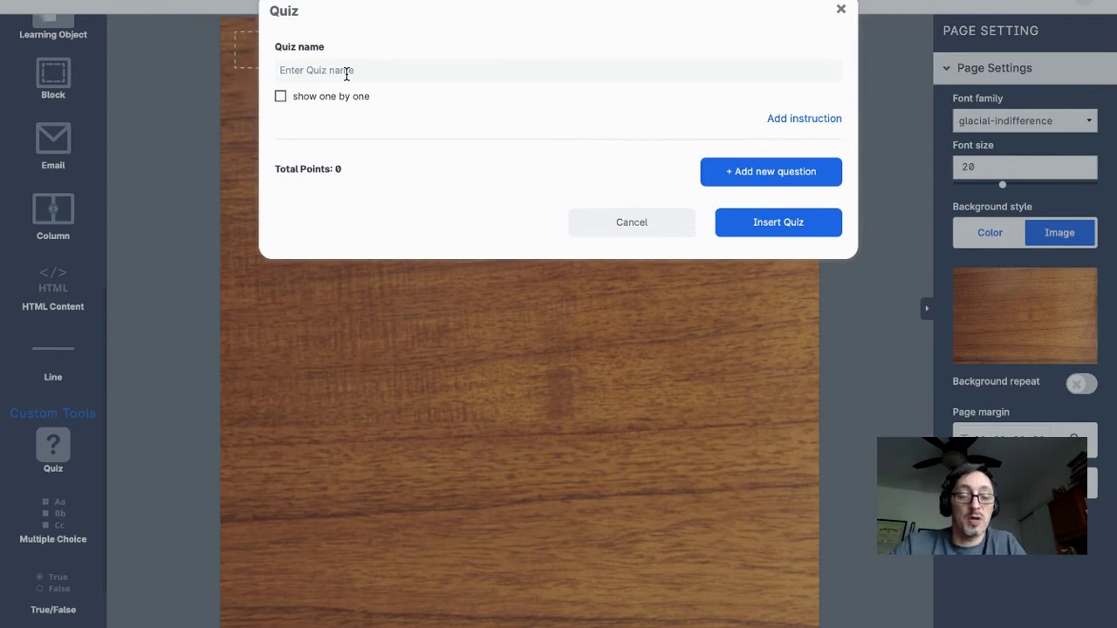
type("eriment")
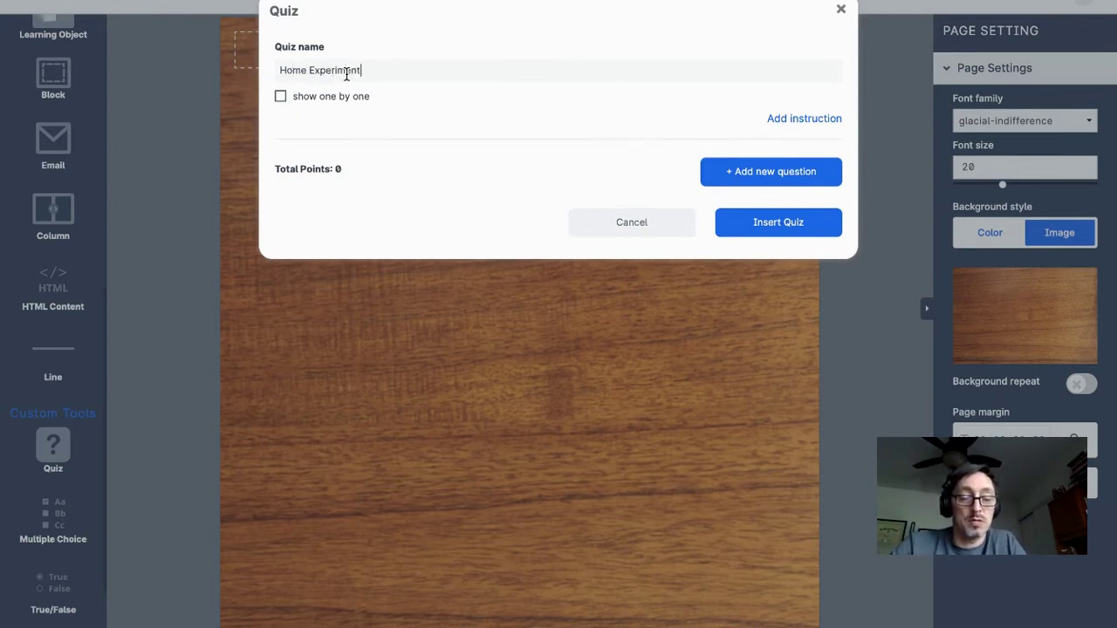
left_click(281, 98)
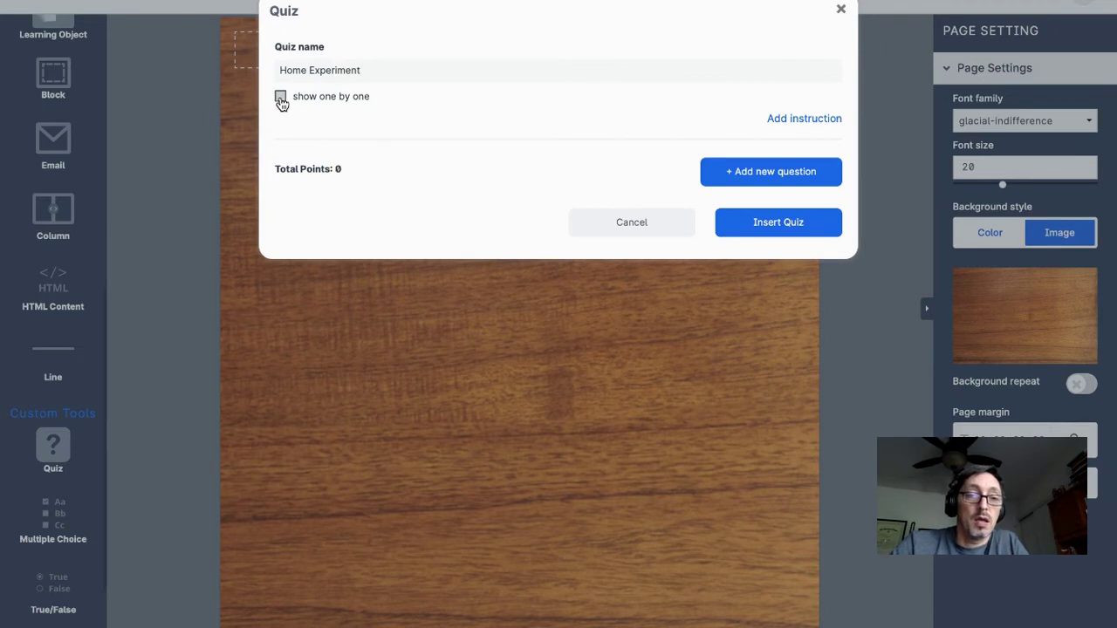
Add the quiz instruction "In this experiment you will need a spoon and a sheet of paper."
left_click(789, 122)
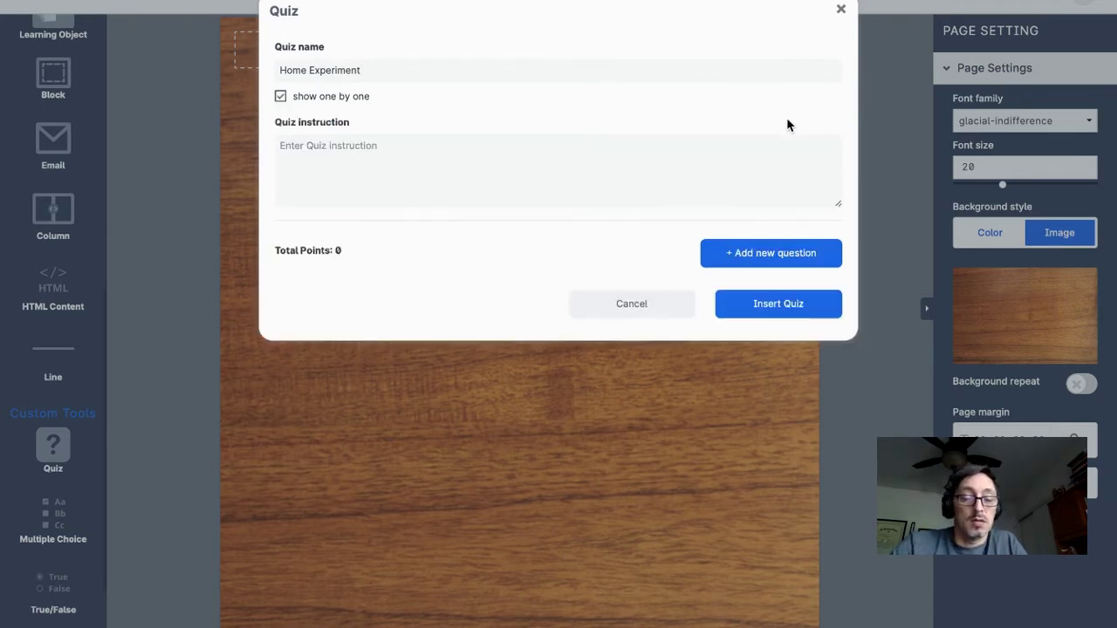
left_click(553, 160)
type("In this")
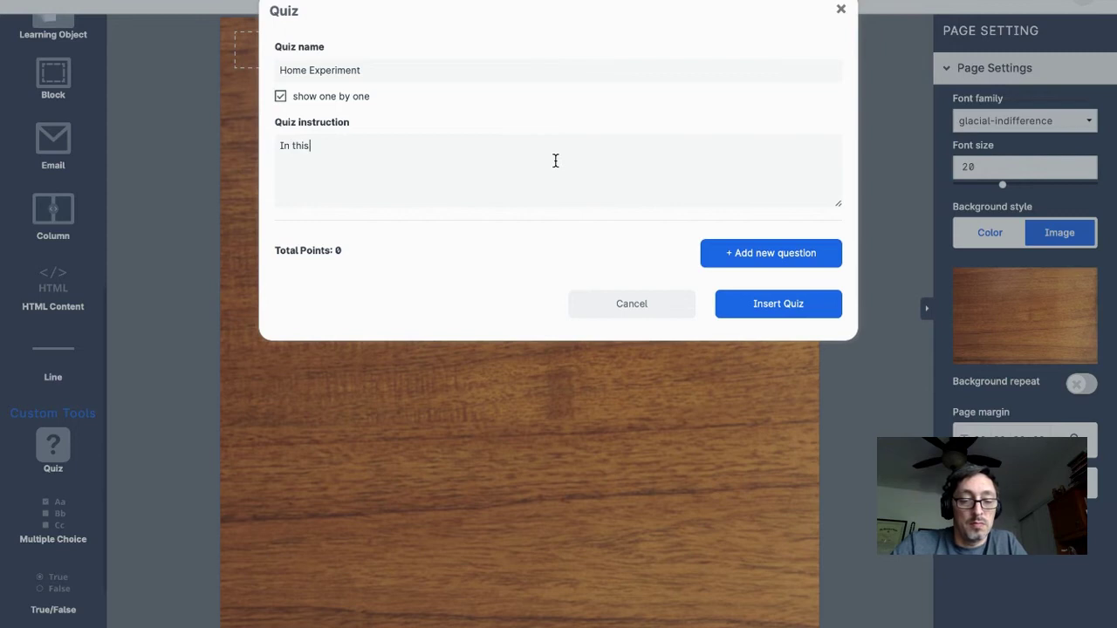
type(" experiment you ")
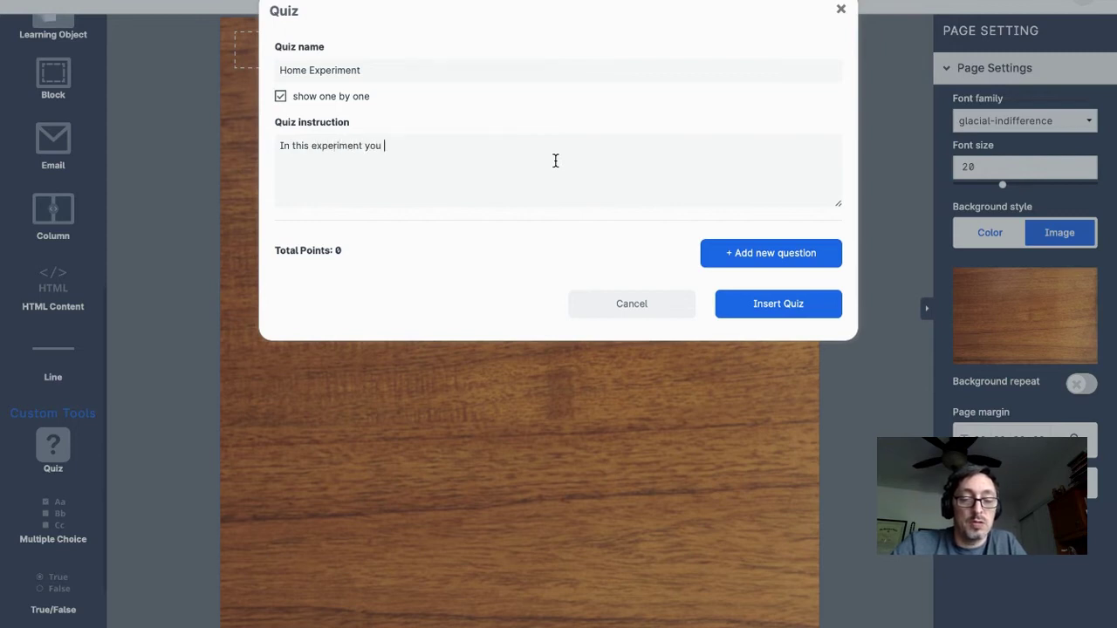
type("will need")
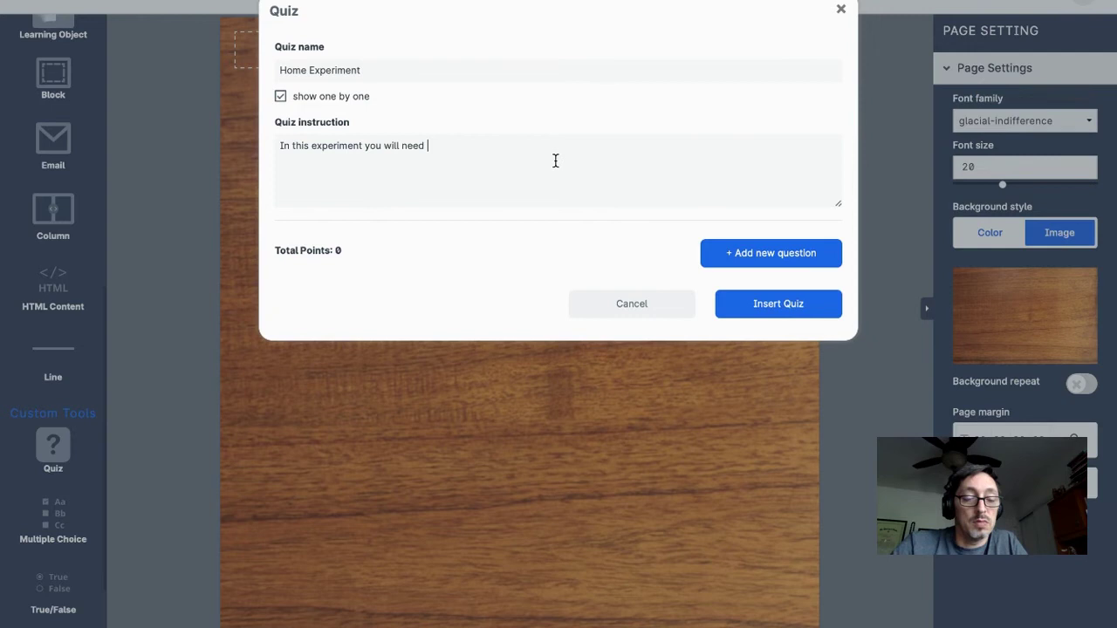
type("a spoon ")
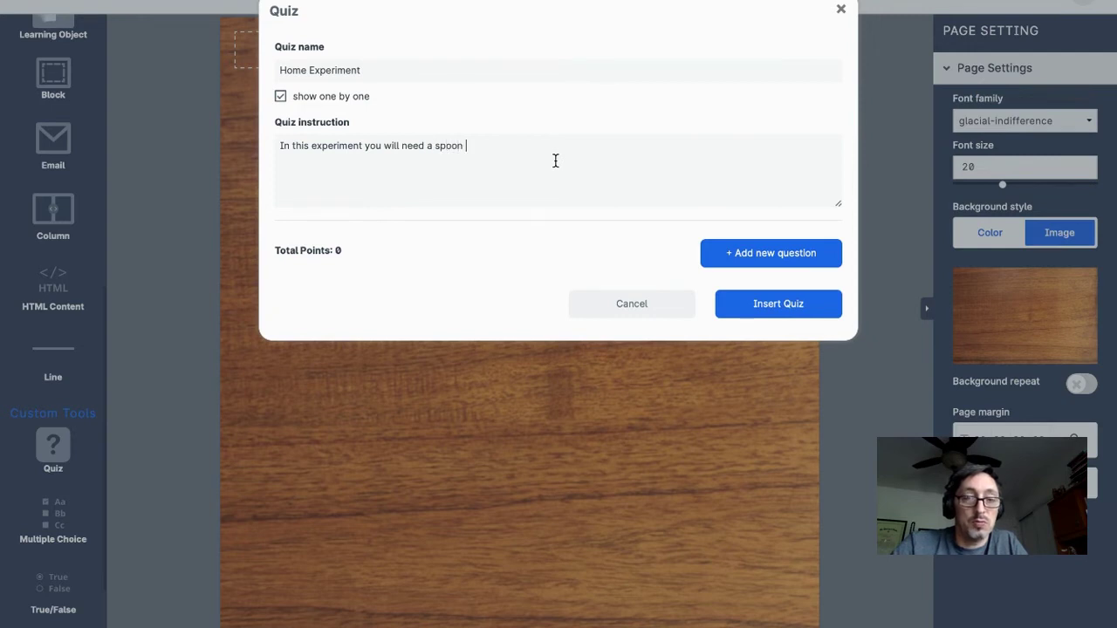
type("and")
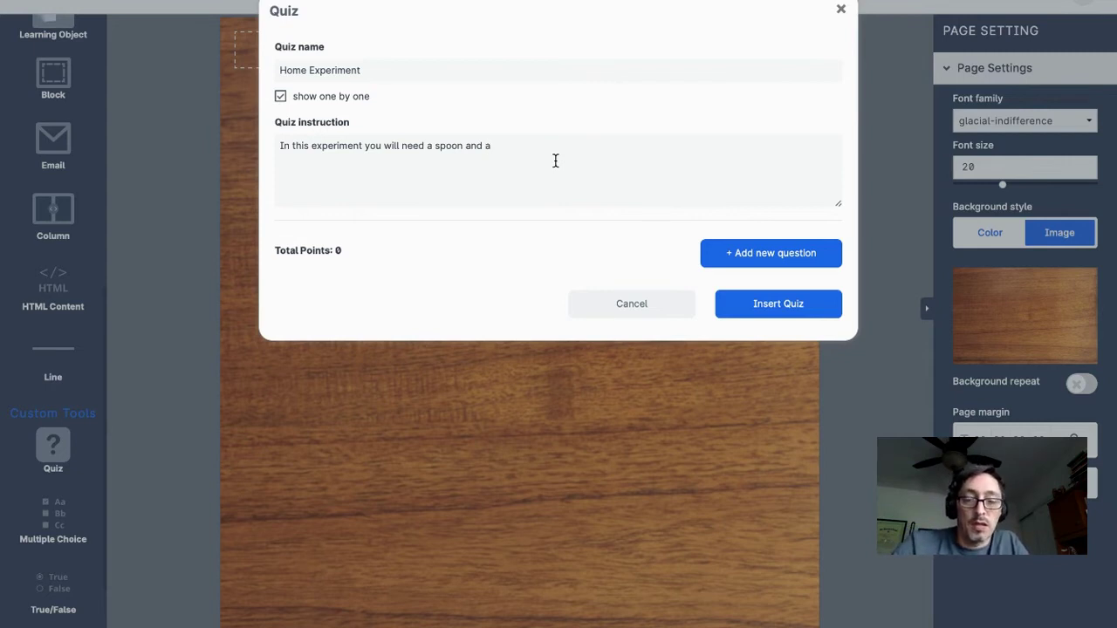
type("a sheet o")
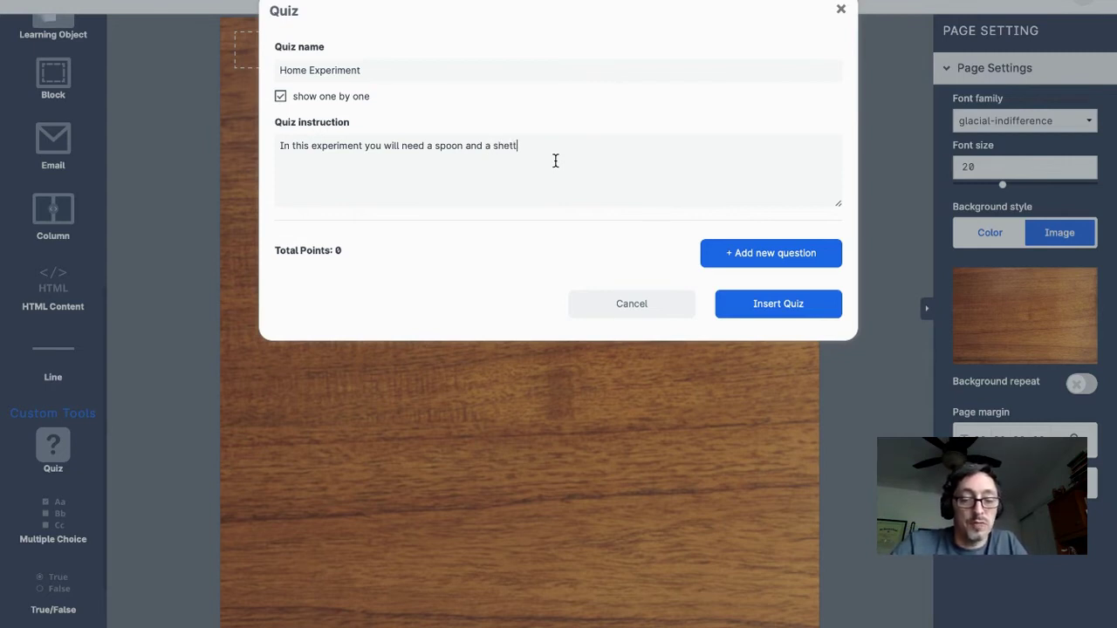
type("f paper.")
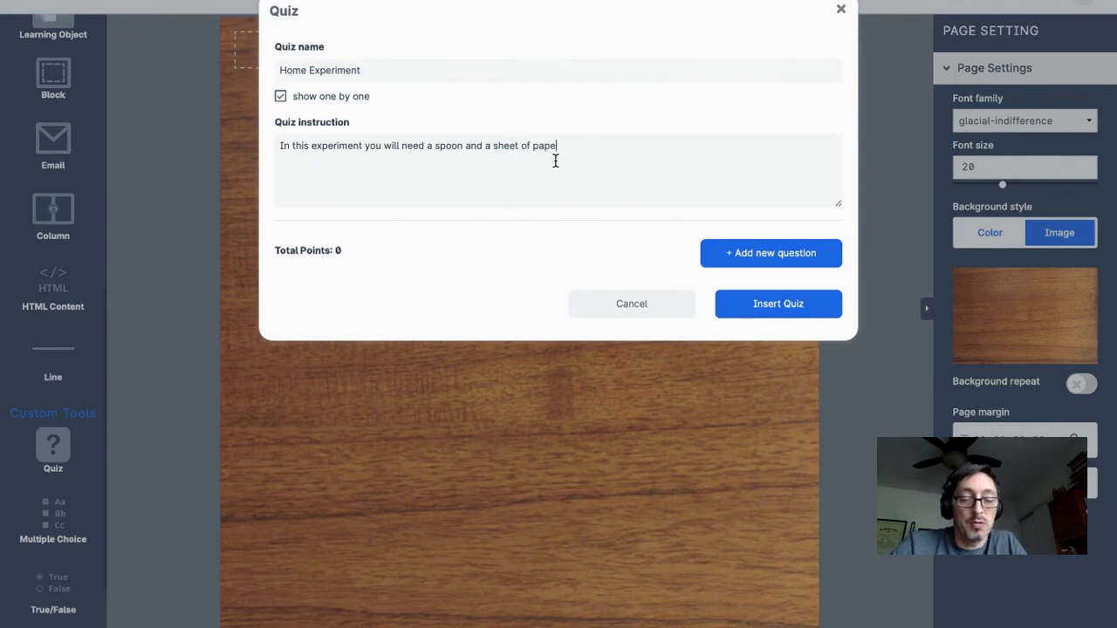
Add a short answer question reading "Create a a paper plane and record a video showcasing it's design and how it works."
left_click(741, 260)
left_click(357, 279)
type("Create a")
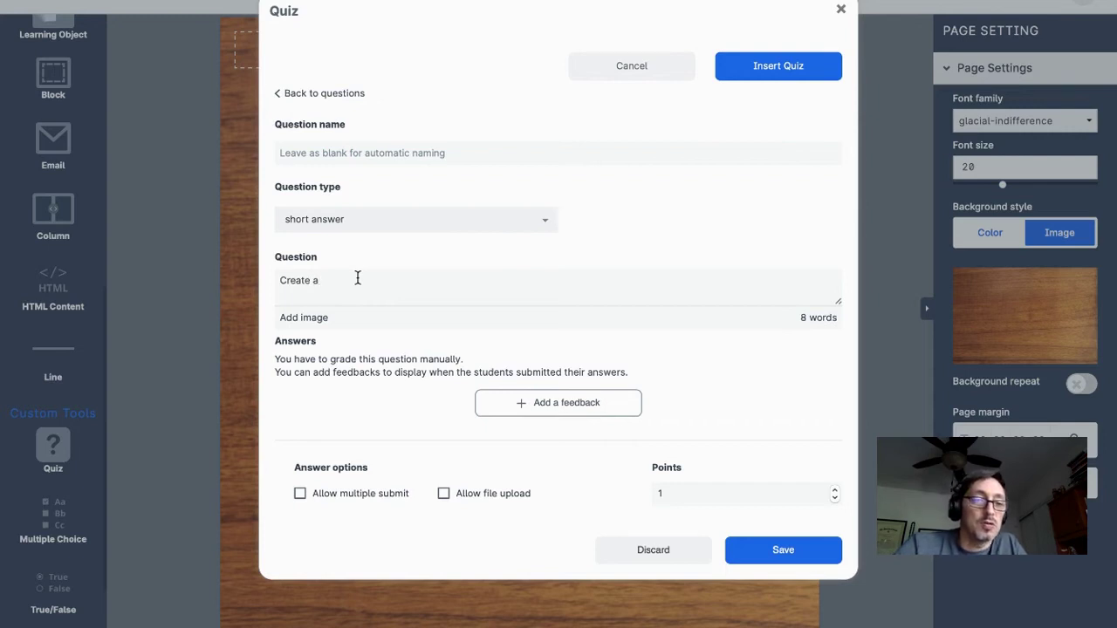
type(" a paper plane an")
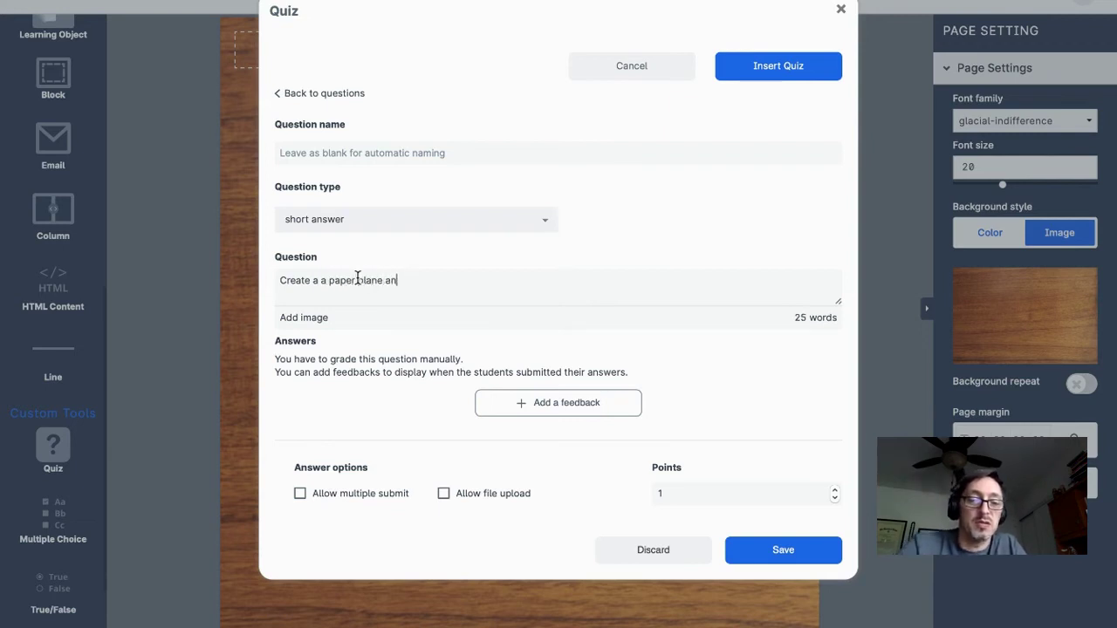
type("d reco")
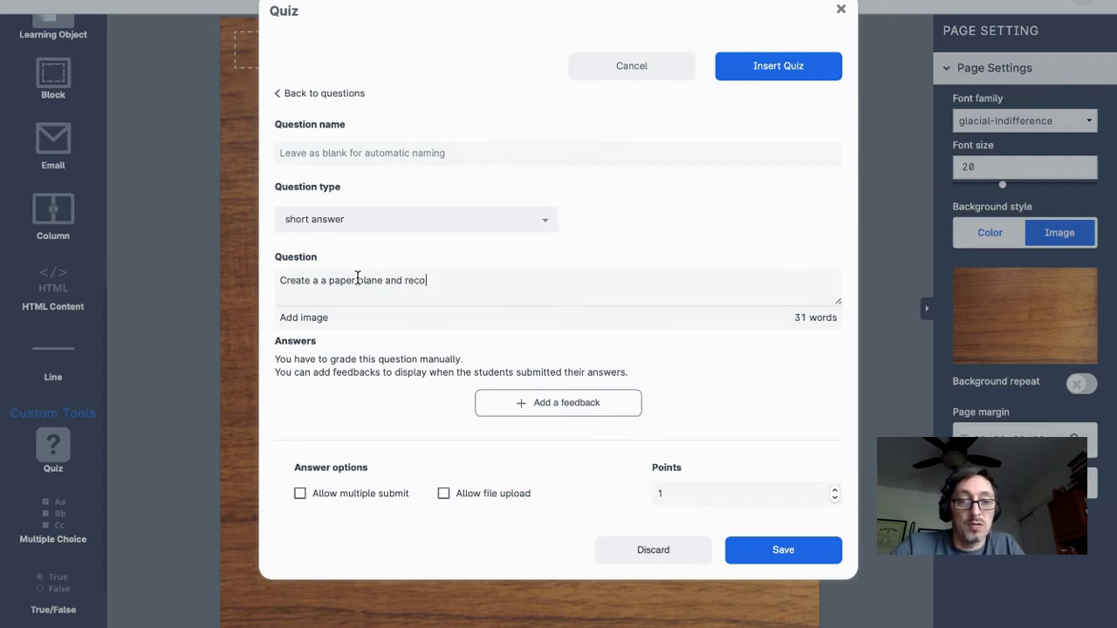
type("rd a video")
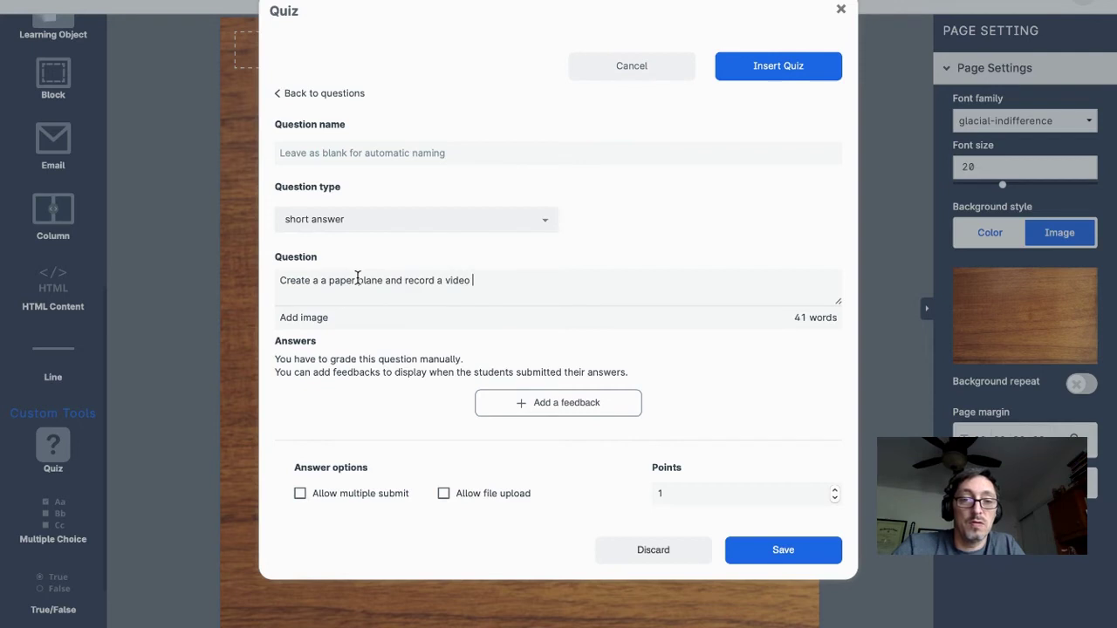
type(" show")
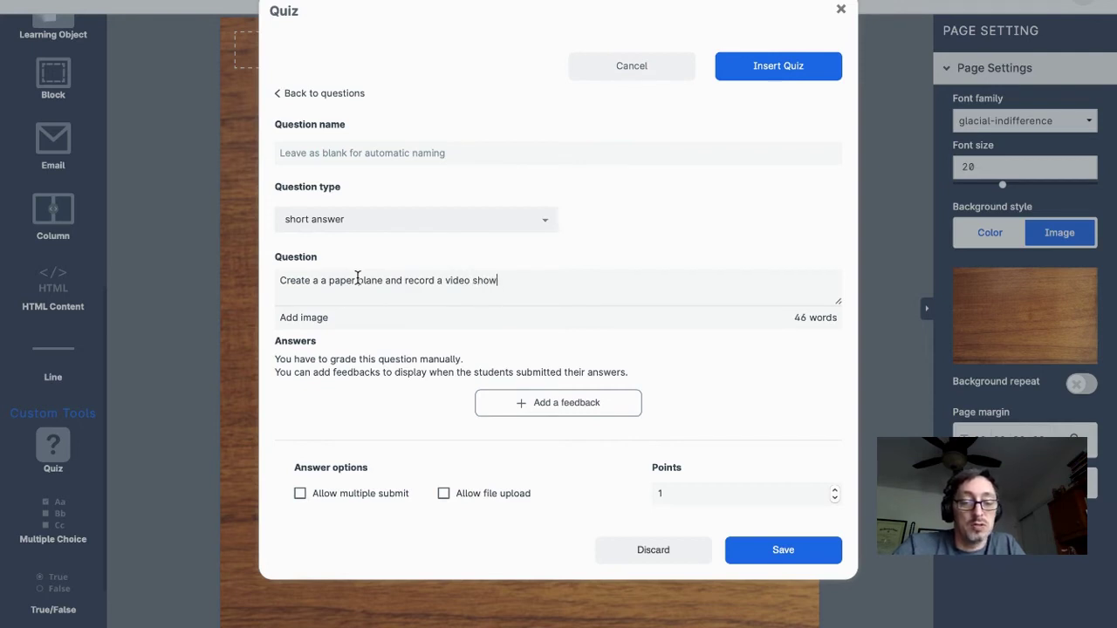
type("casing it's design and how it works.")
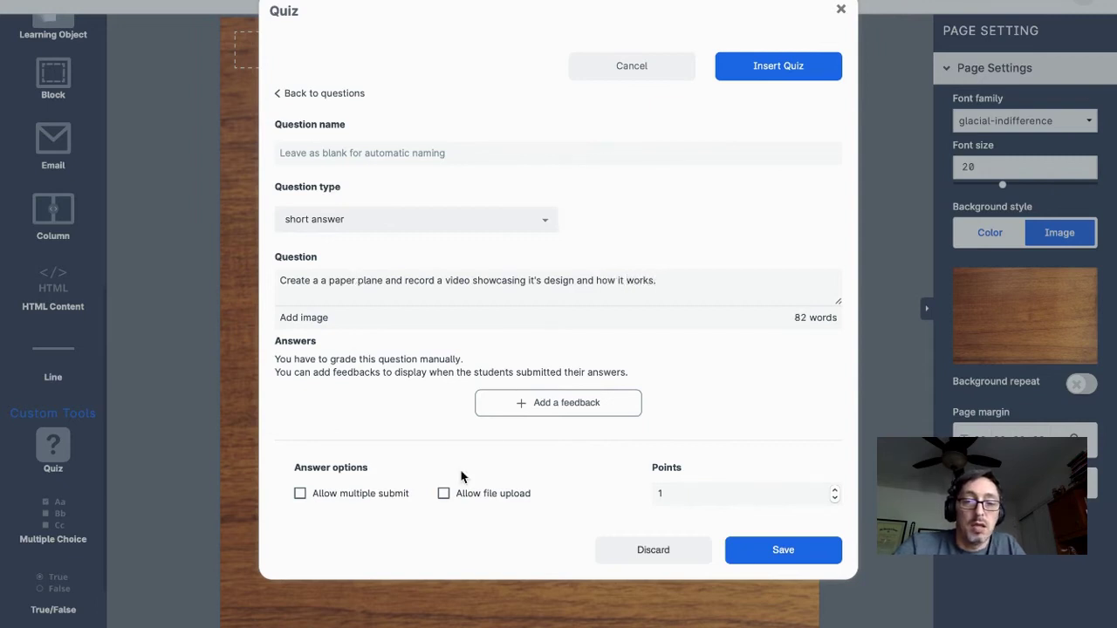
Allow file upload for the question, save it and insert the quiz into the page
left_click(443, 494)
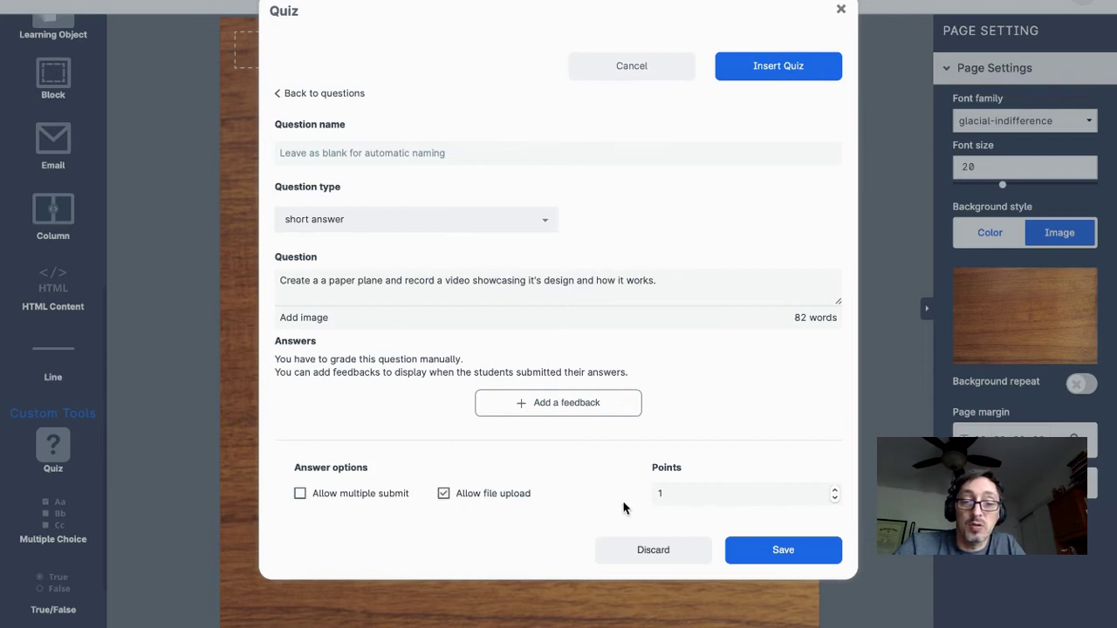
left_click(773, 556)
left_click(771, 380)
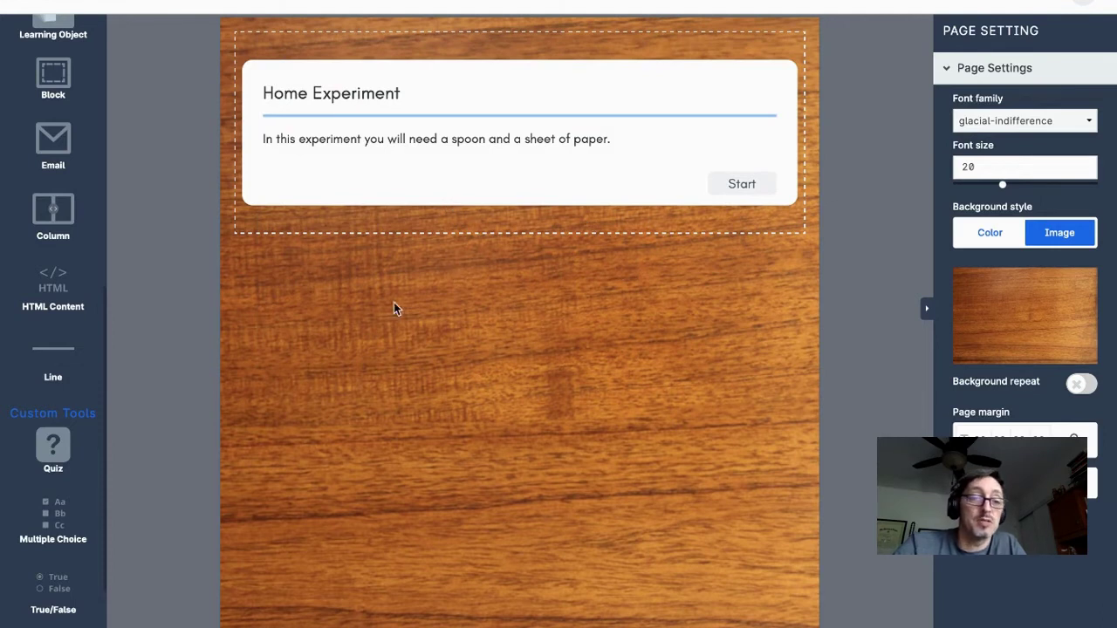
Add a column component below the quiz and set it to two equally wide columns
scroll(55, 388, "up", 5)
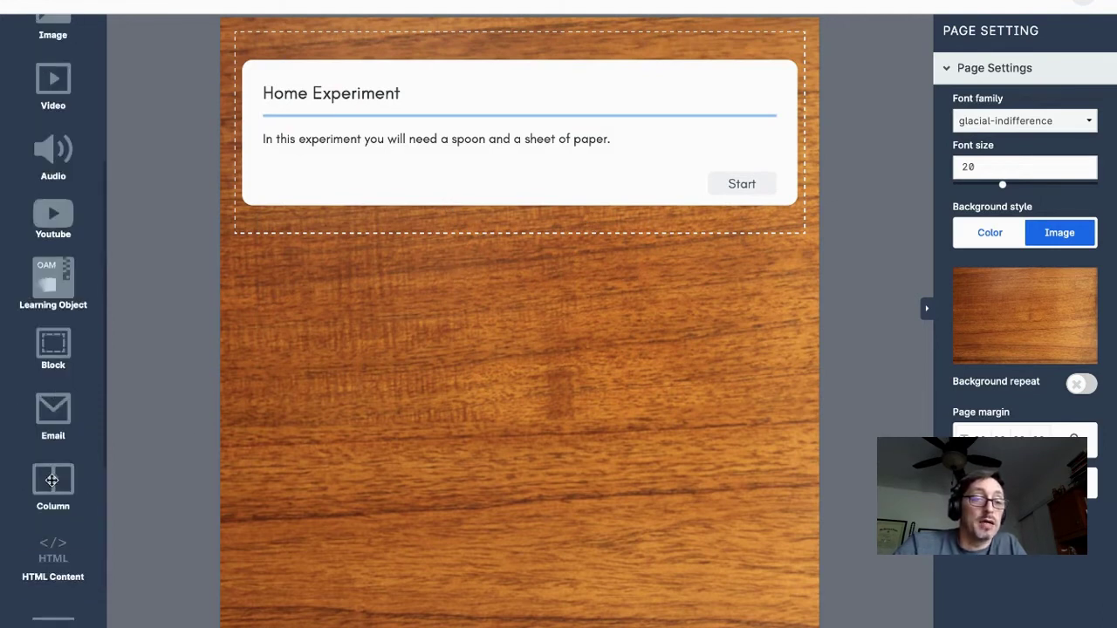
left_click_drag(52, 479, 299, 369)
left_click_drag(436, 268, 512, 259)
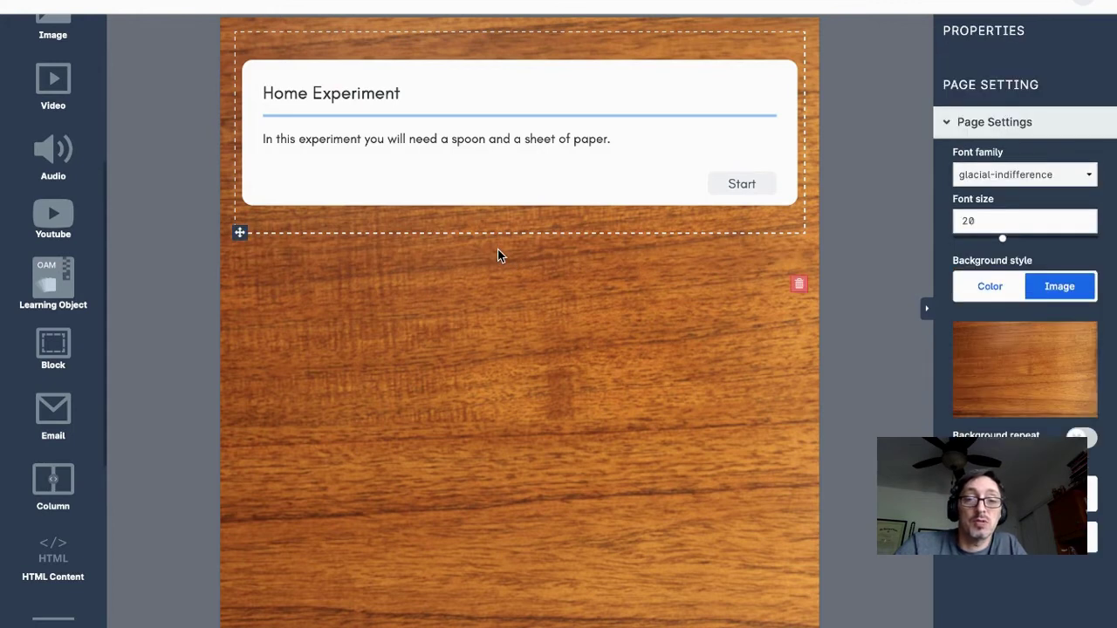
left_click(532, 249)
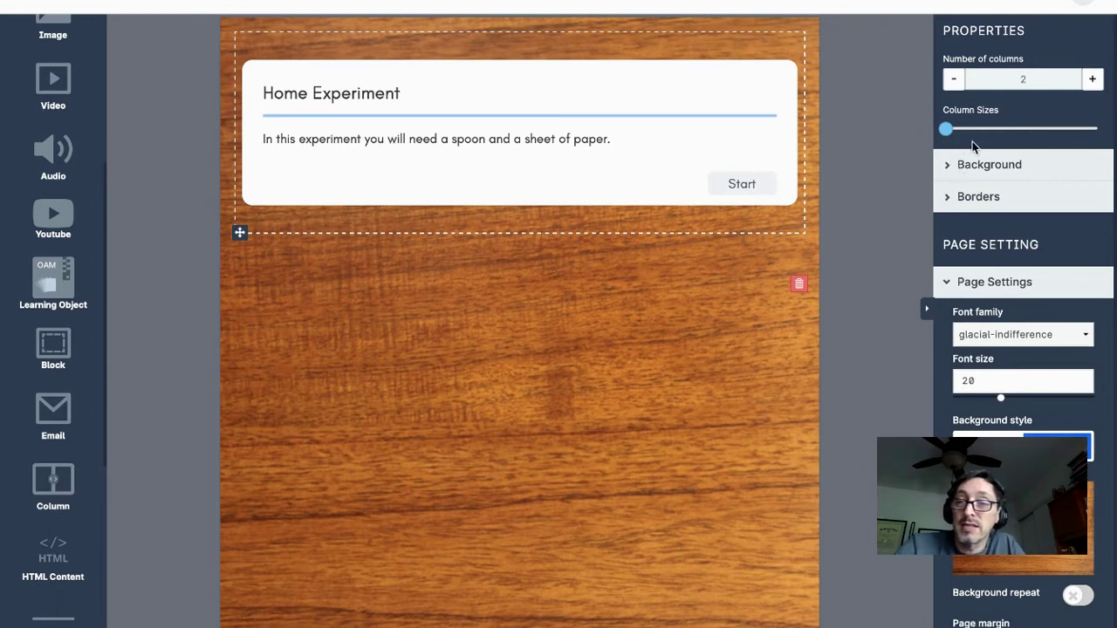
left_click(1092, 80)
left_click(954, 80)
left_click(954, 80)
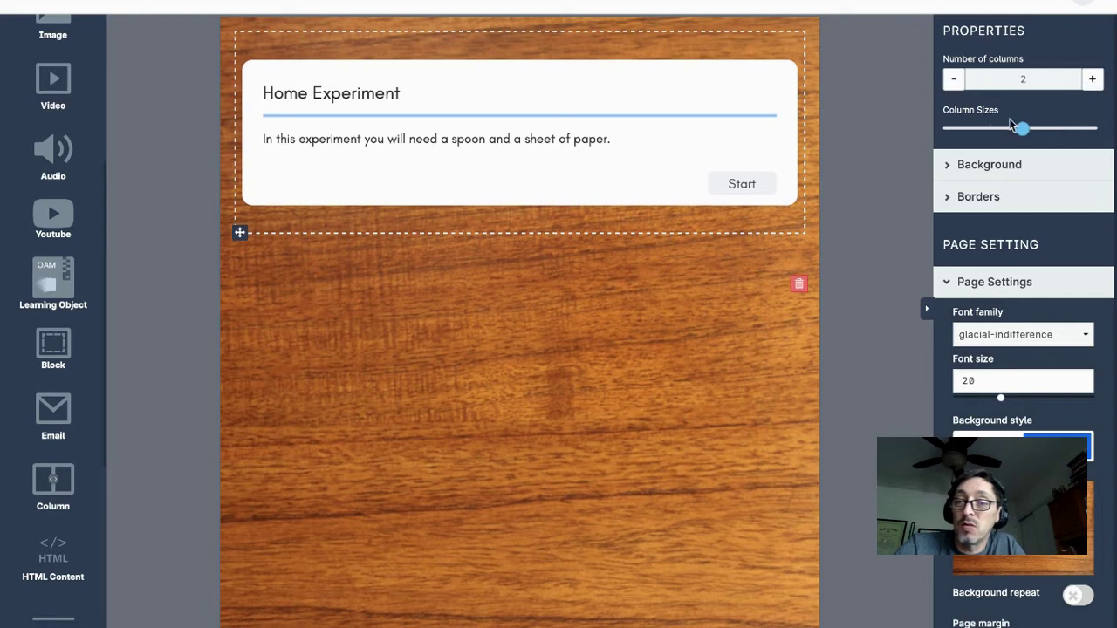
Set the first column's background colour to white and the second column's to cyan
left_click(948, 167)
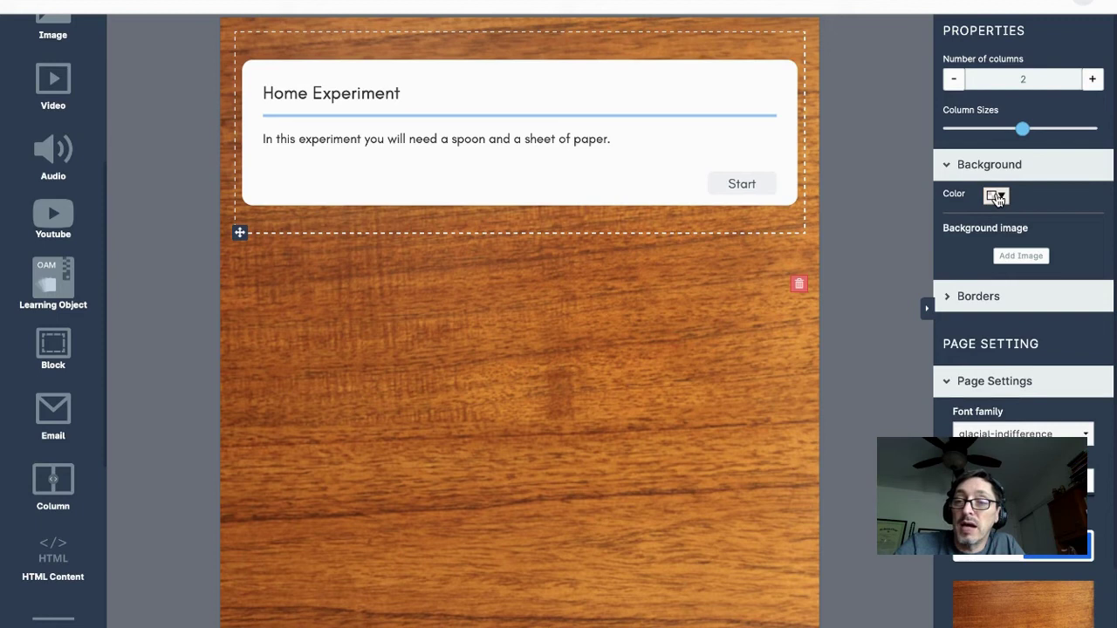
left_click(1000, 197)
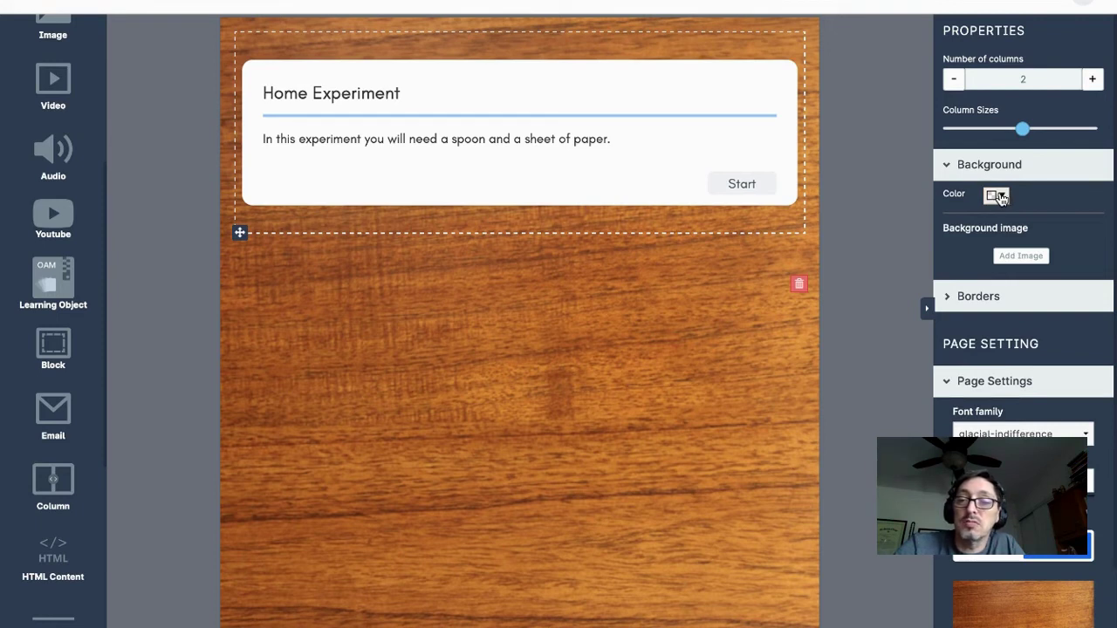
left_click(903, 220)
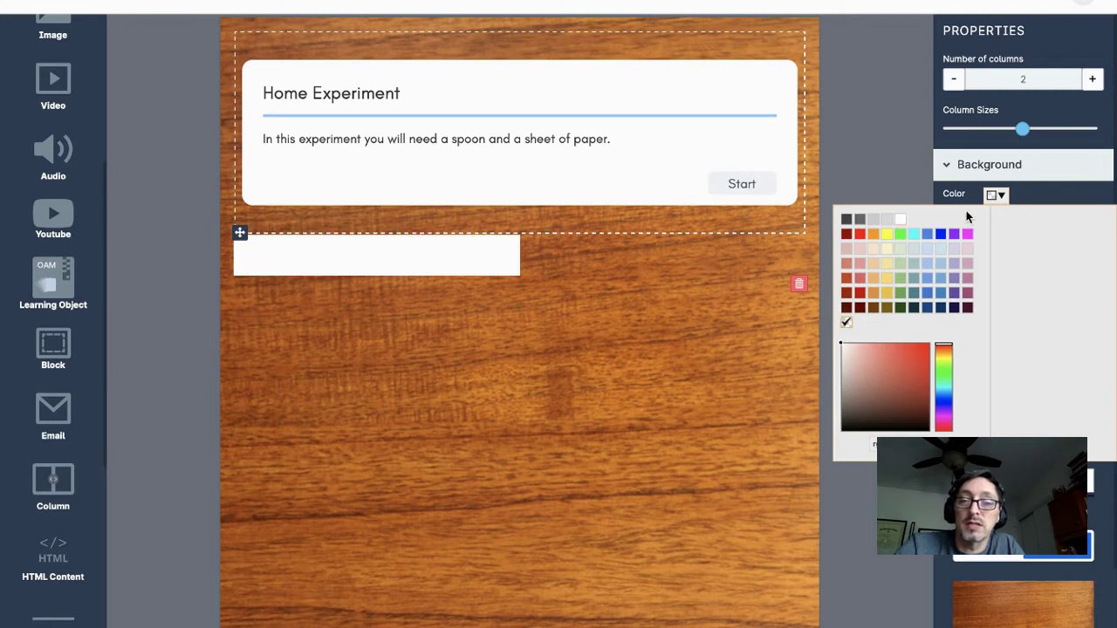
left_click(900, 219)
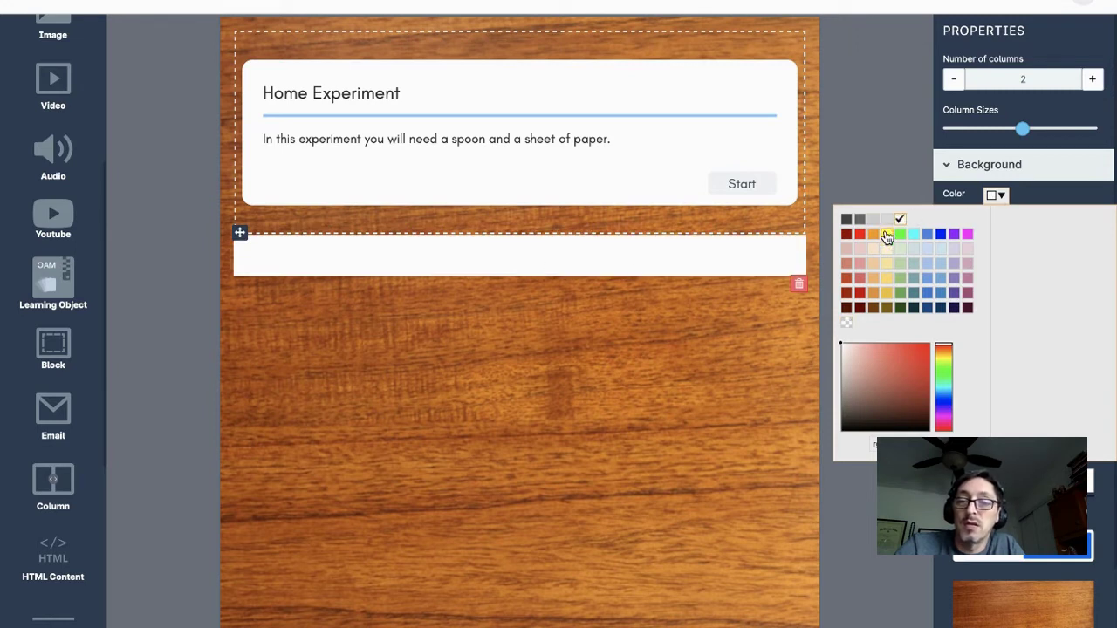
left_click(913, 235)
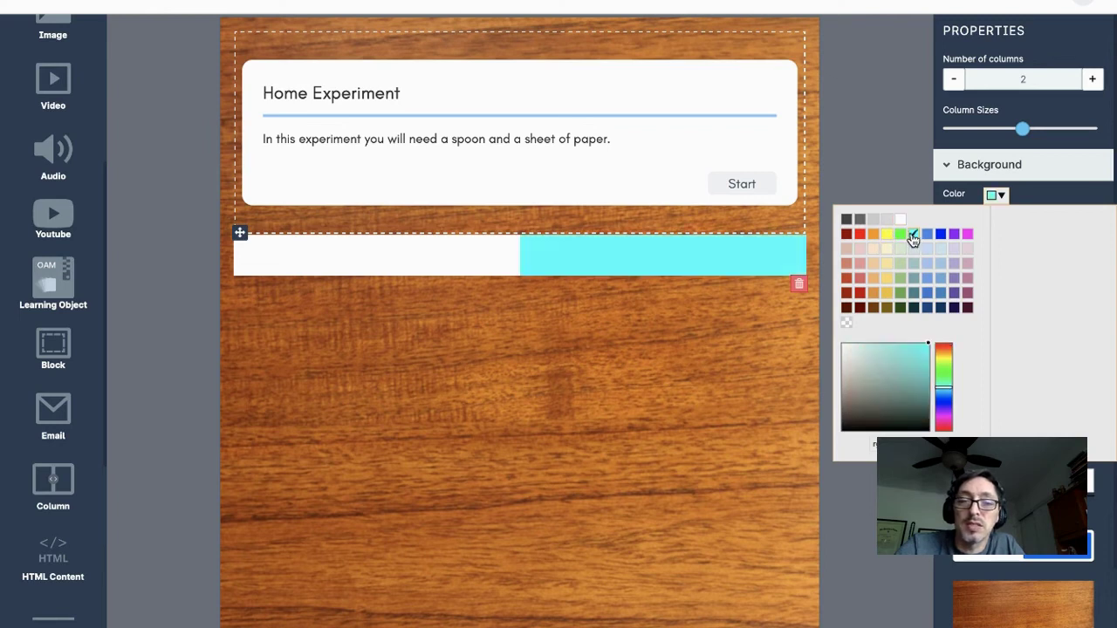
left_click(995, 195)
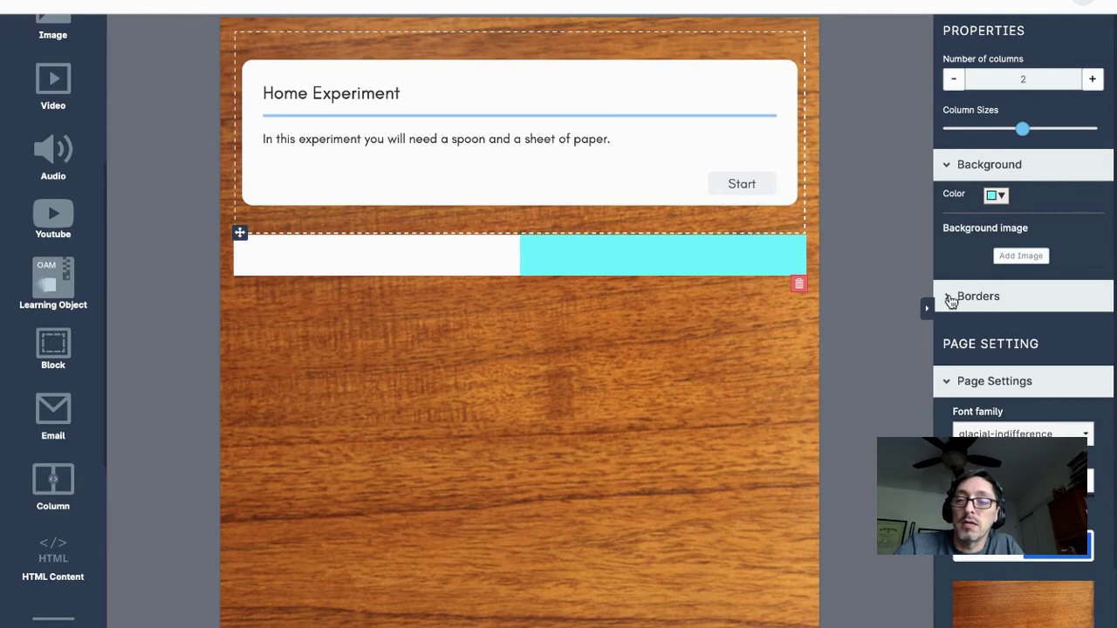
Give both columns a dark grey border
left_click(952, 296)
left_click(1001, 227)
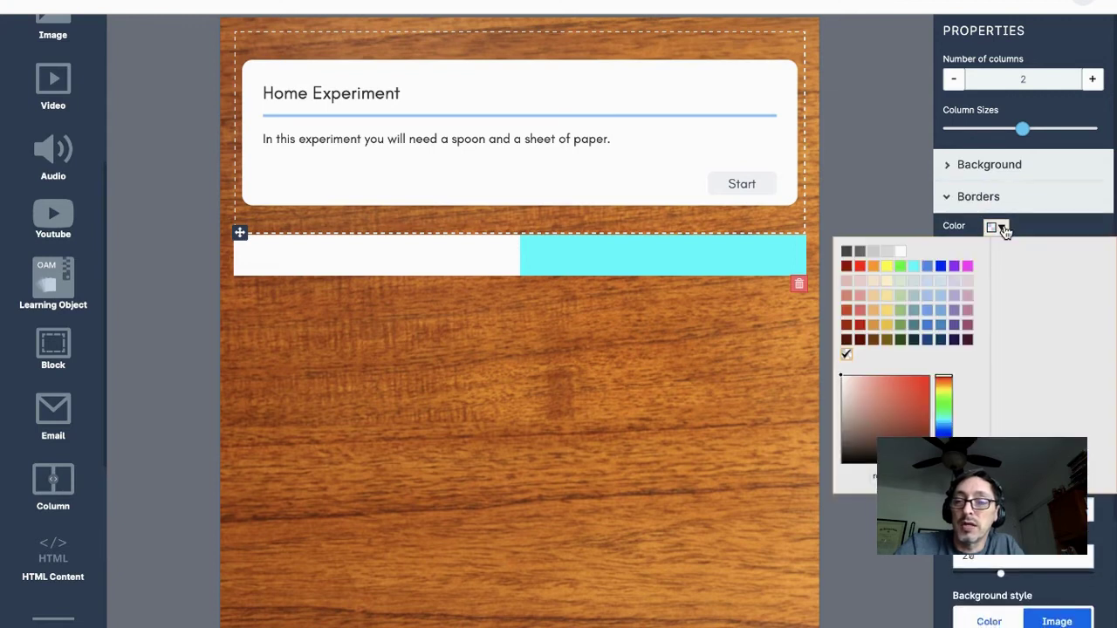
left_click(845, 252)
left_click(481, 257)
left_click(845, 252)
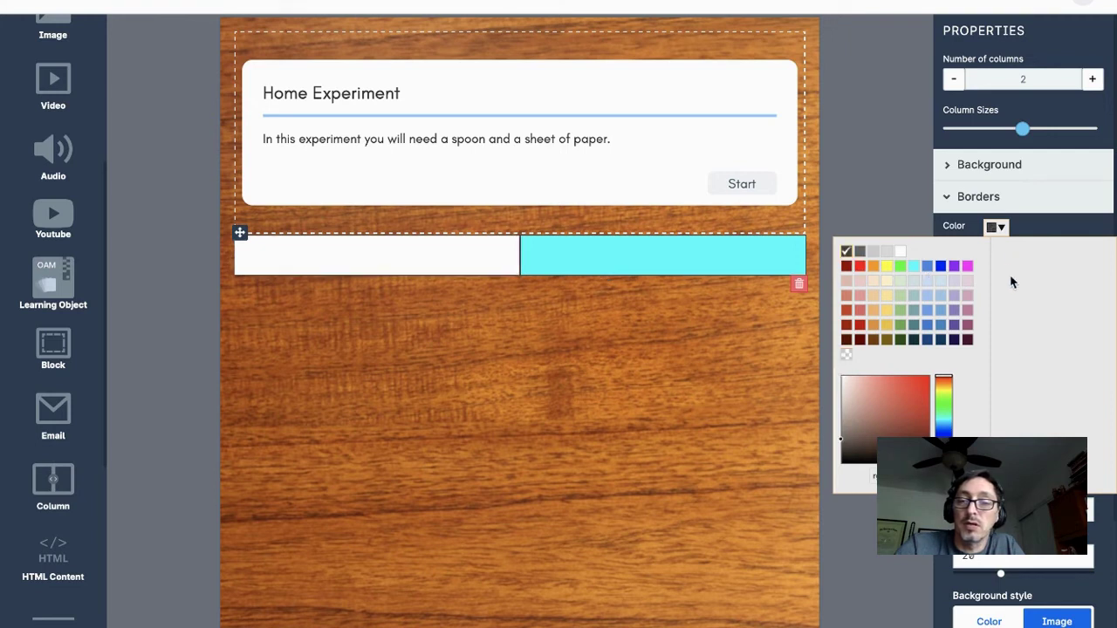
left_click(1002, 227)
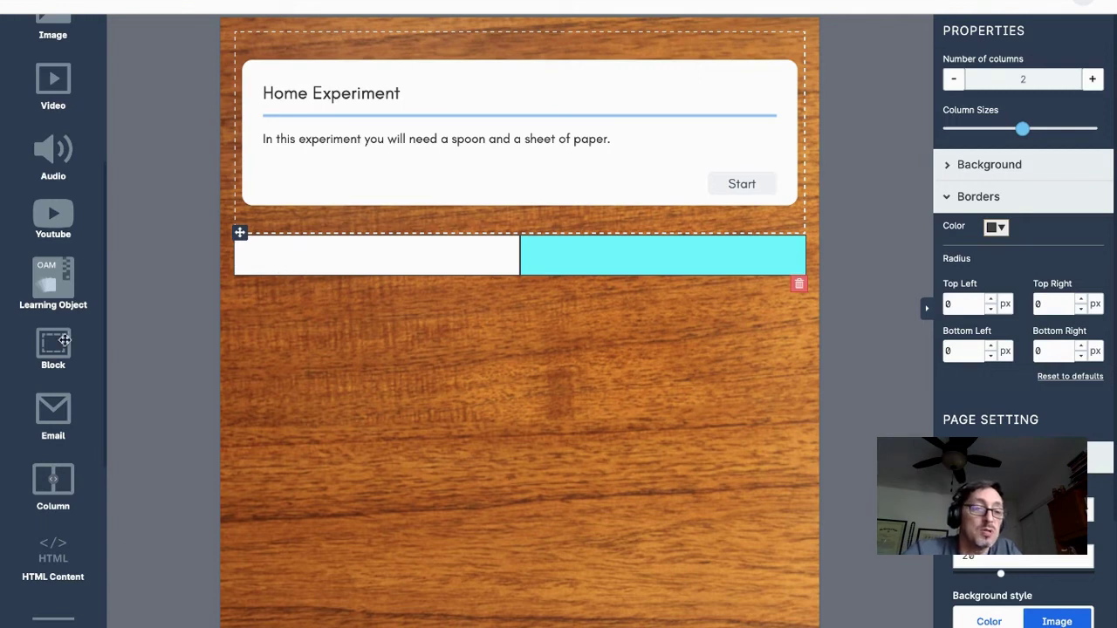
Add a text component to the white column reading "This is an example of text within a column."
scroll(70, 322, "up", 5)
left_click_drag(62, 236, 354, 274)
left_click(342, 254)
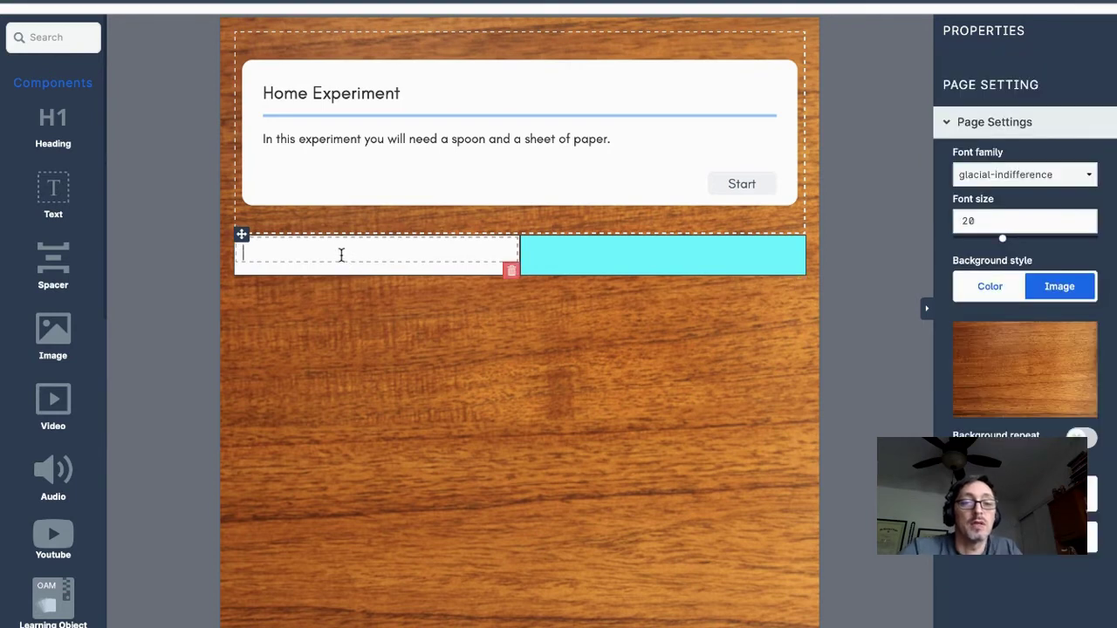
type("This ia")
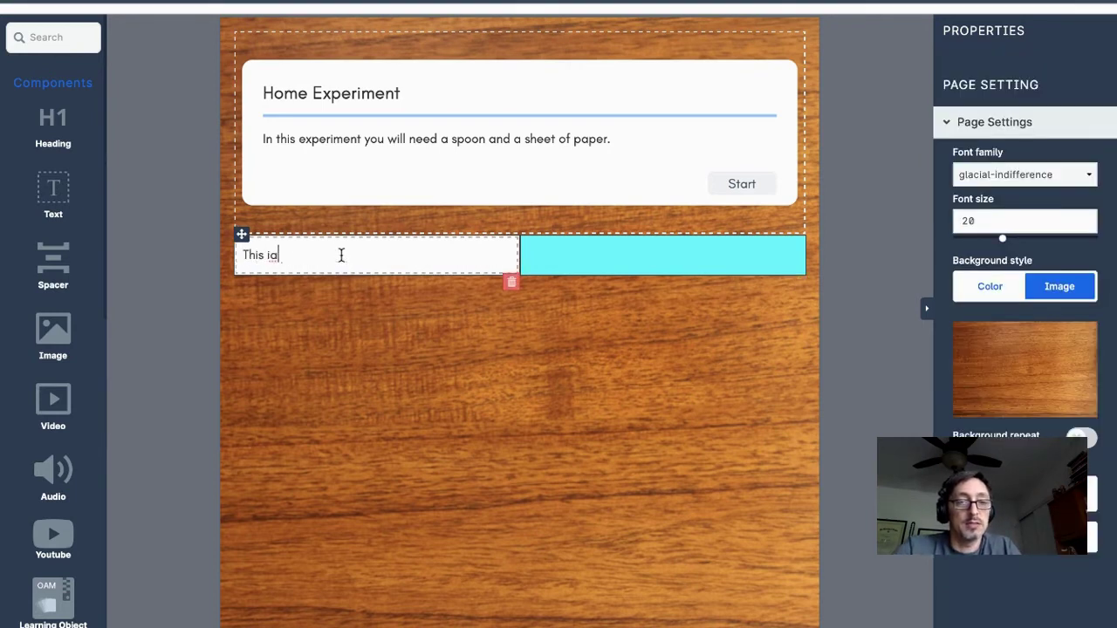
key("BackSpace")
type("s an ")
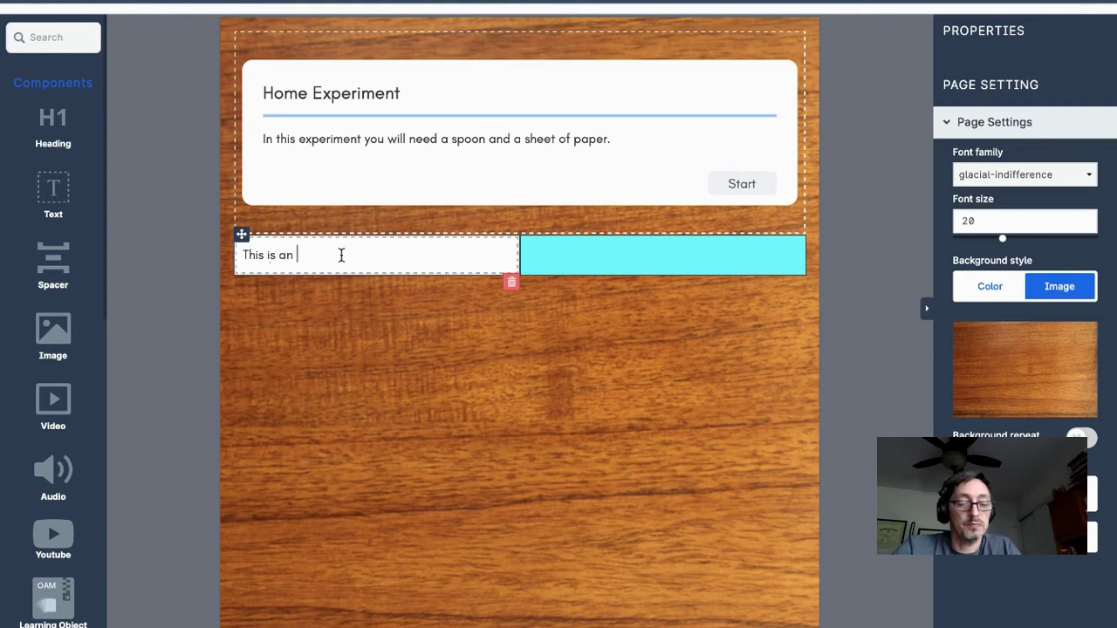
type("example of te")
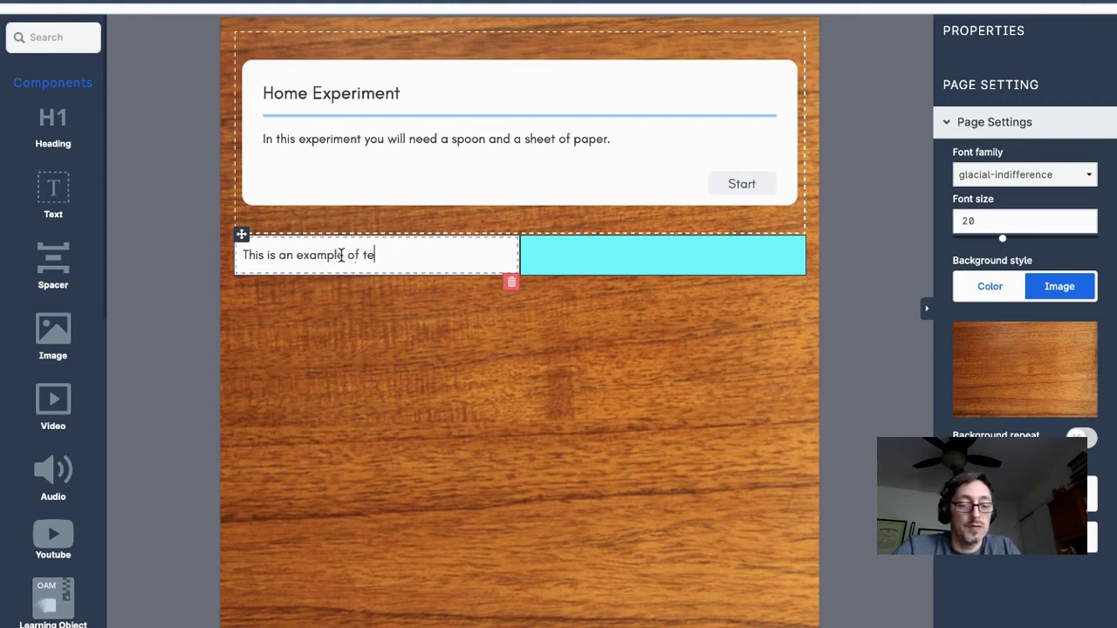
type("xt within a column.")
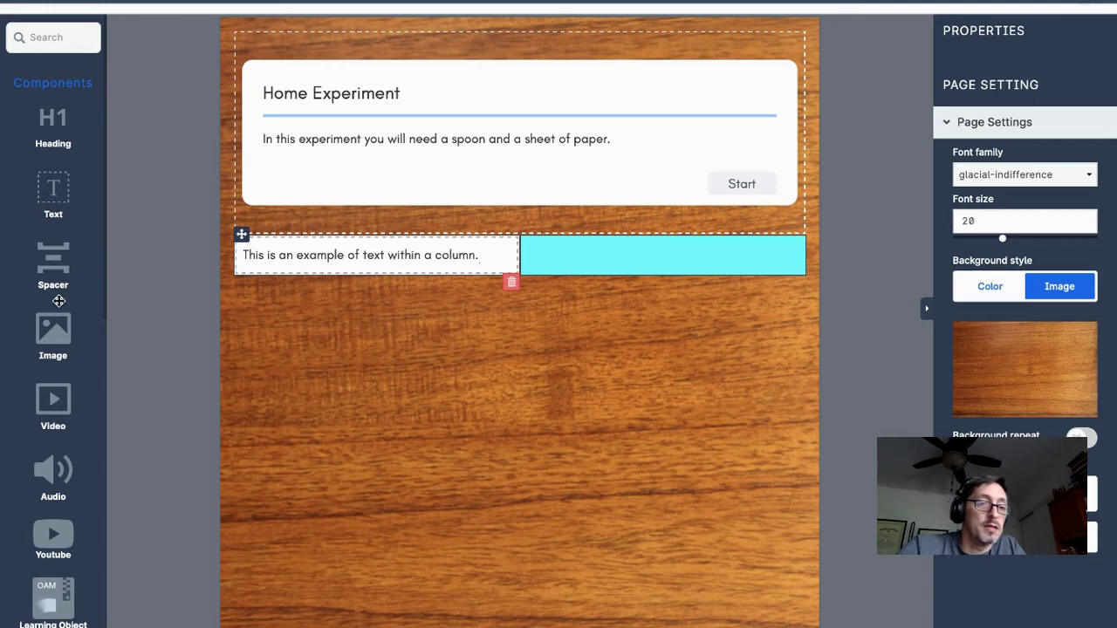
Insert the red, green and wood-plank image from the gallery's Background images folder into the cyan column
left_click_drag(94, 337, 613, 267)
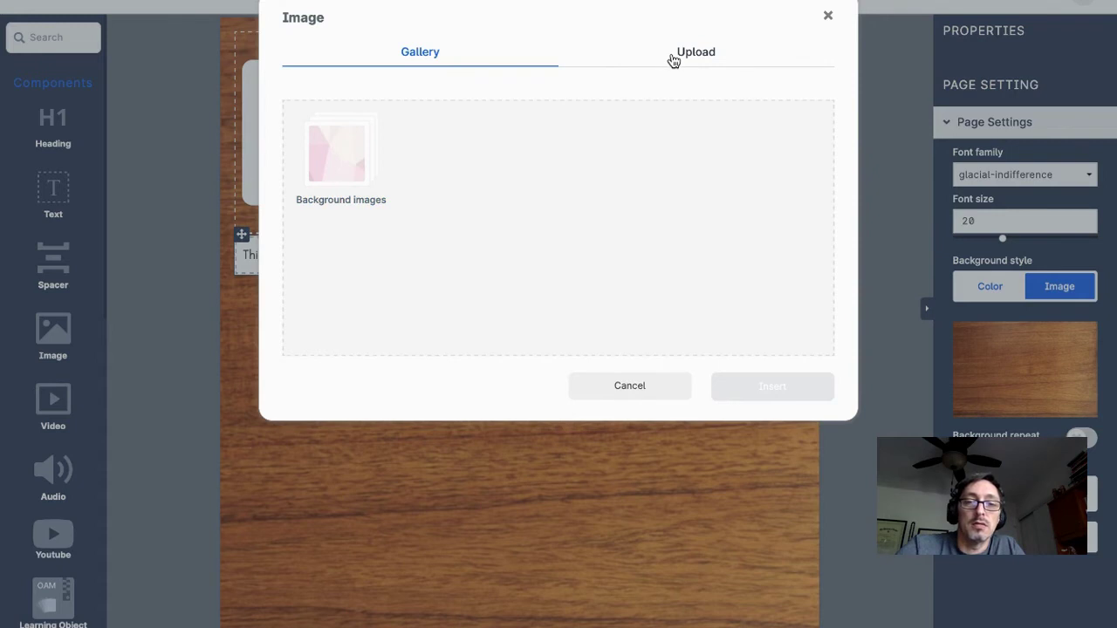
left_click(349, 150)
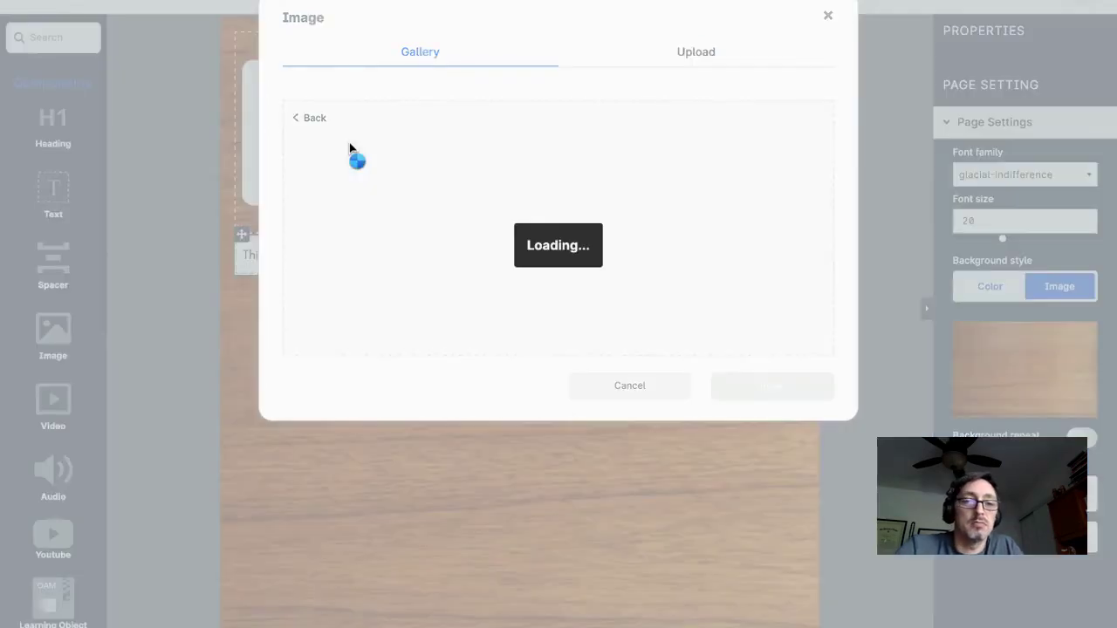
left_click(569, 177)
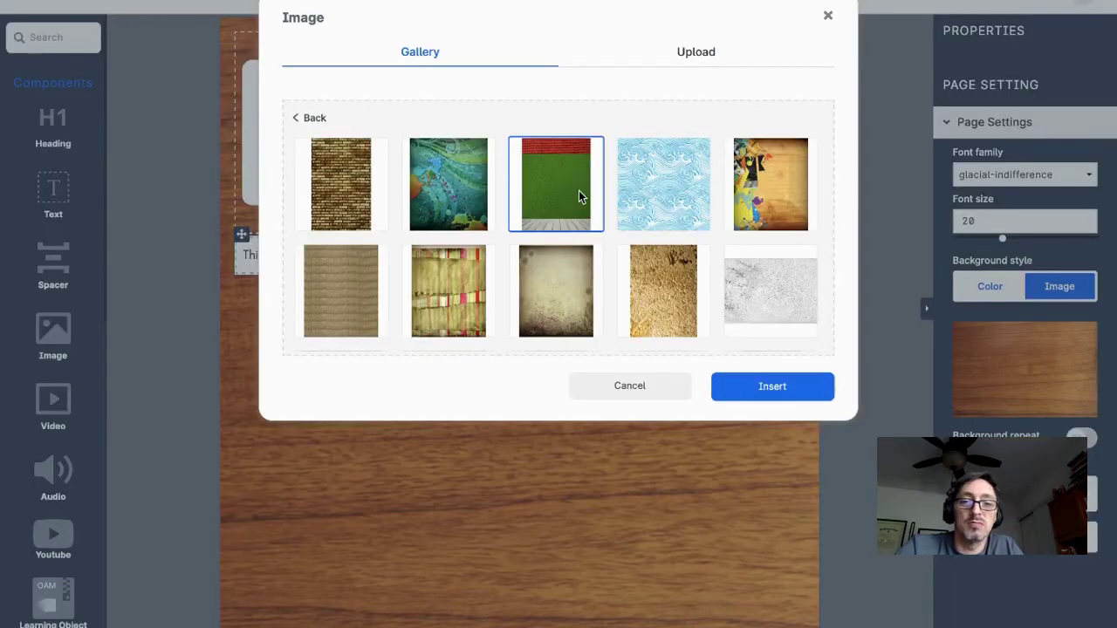
left_click(778, 386)
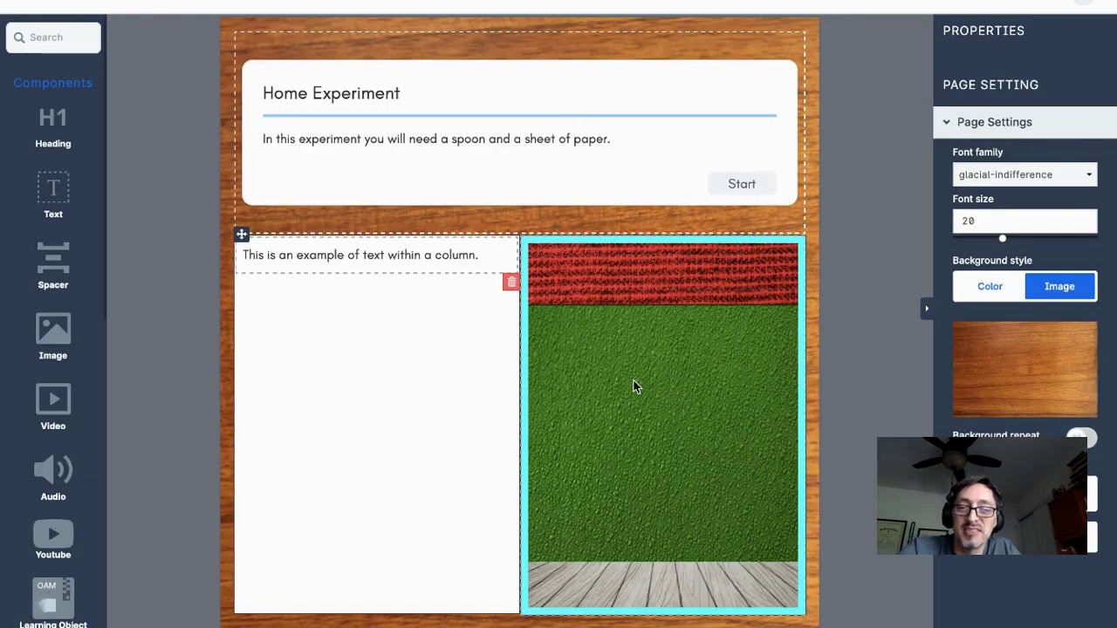
Set the alignment of the image in the cyan column to Right
left_click(634, 382)
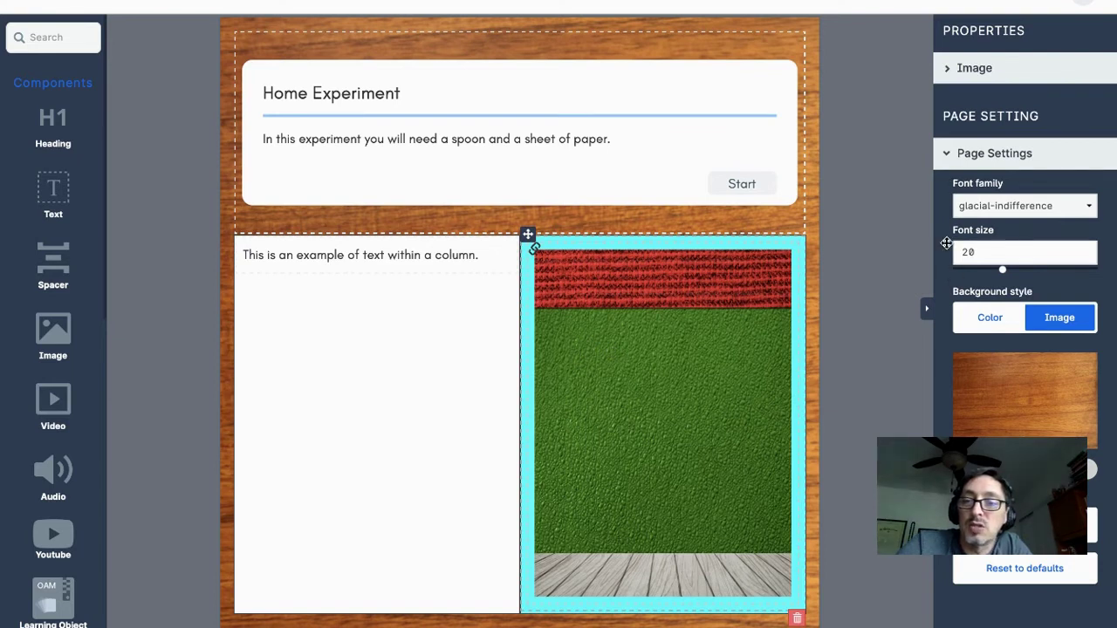
left_click(946, 68)
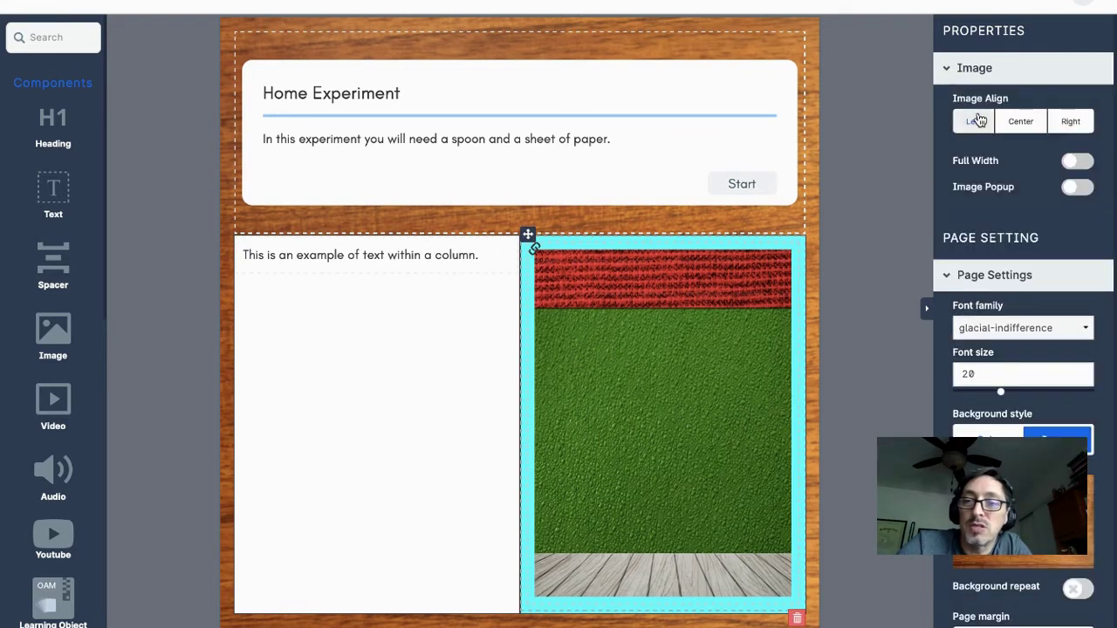
left_click(975, 122)
left_click(1068, 121)
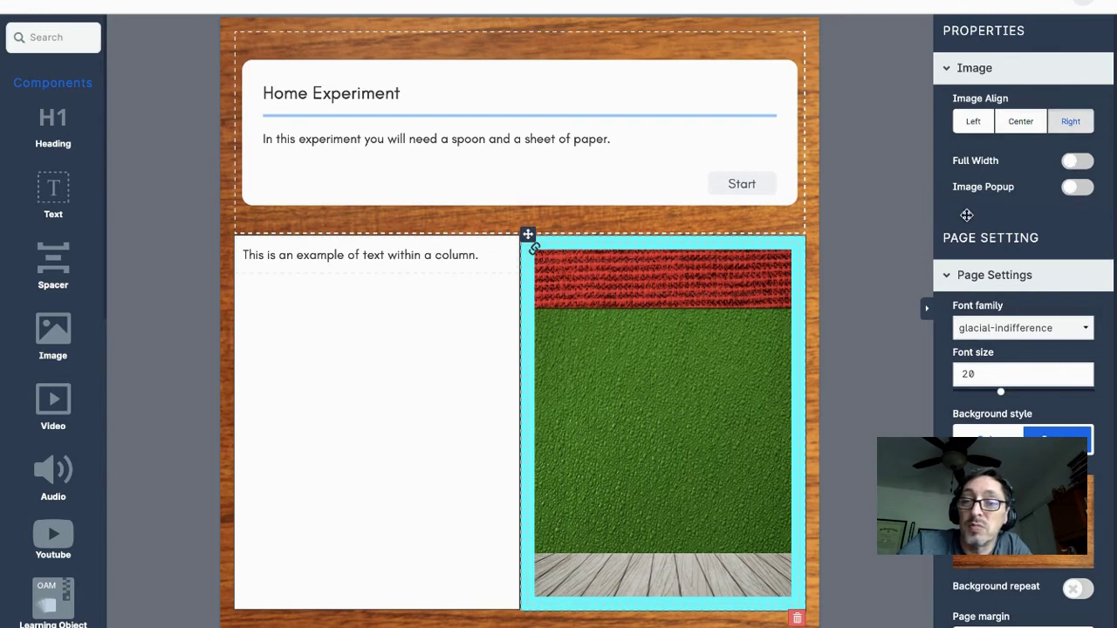
Link the cyan column's image to an external youtu.be video URL shown in a popup, and review the link's settings
left_click(534, 251)
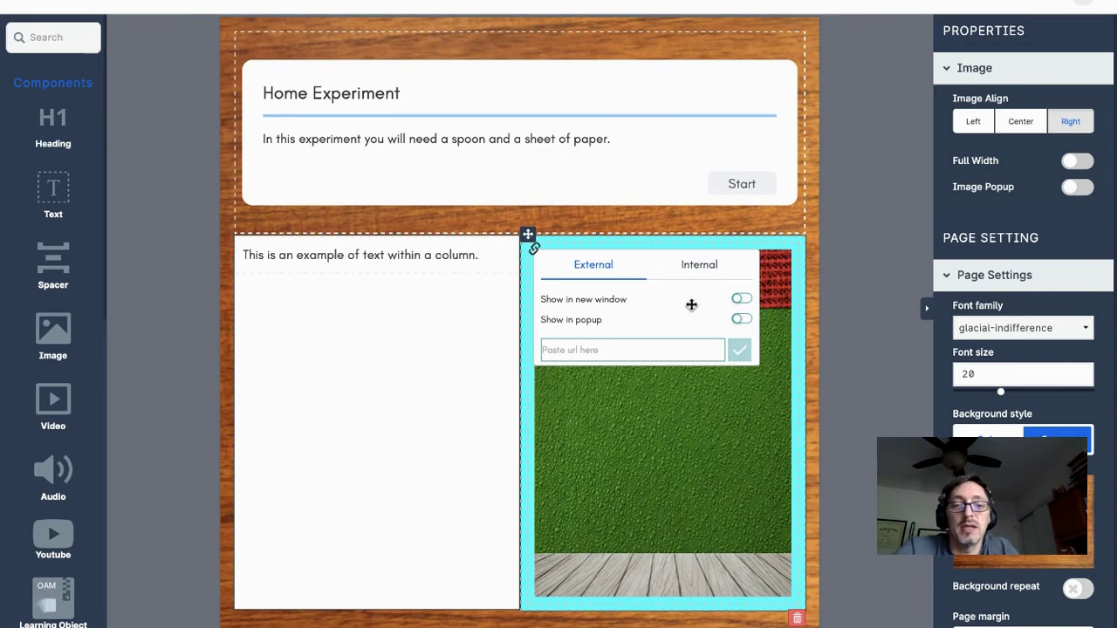
left_click(741, 299)
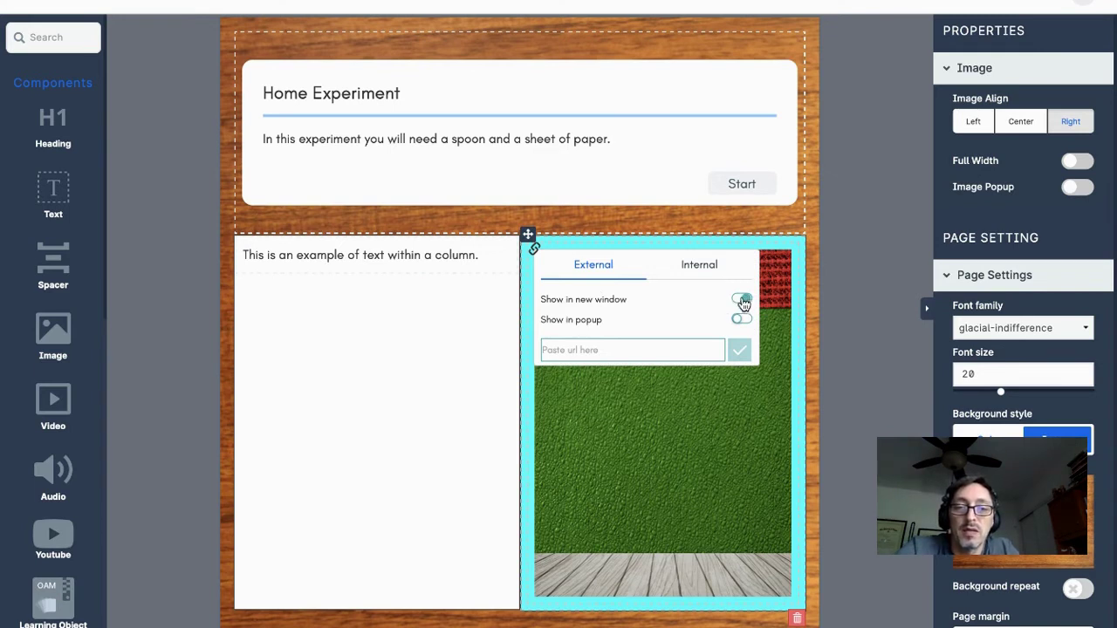
left_click(741, 319)
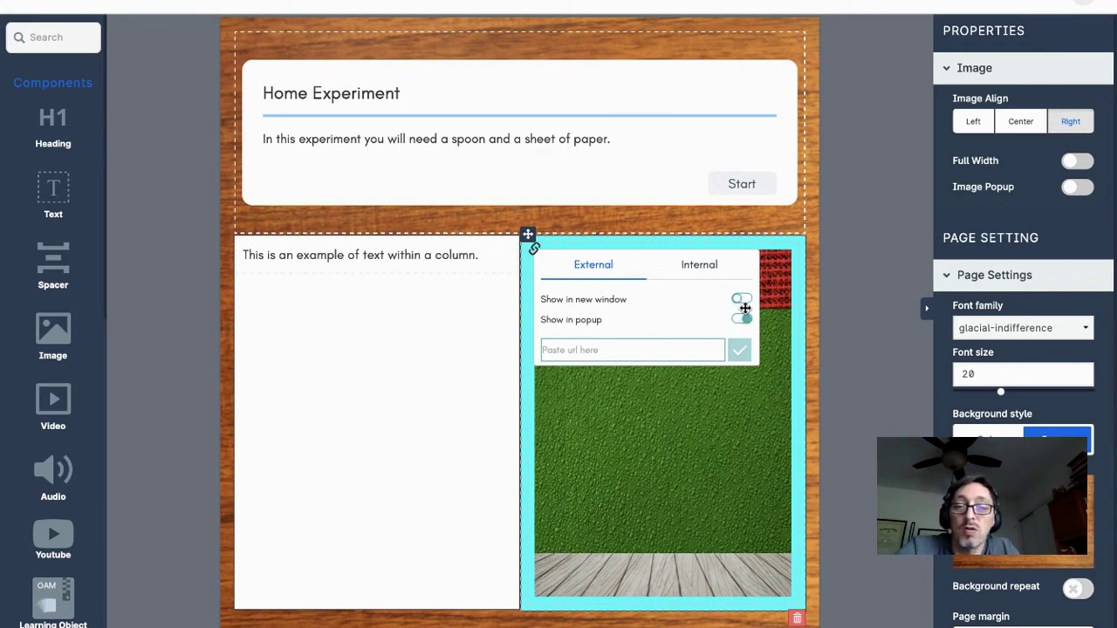
left_click(668, 351)
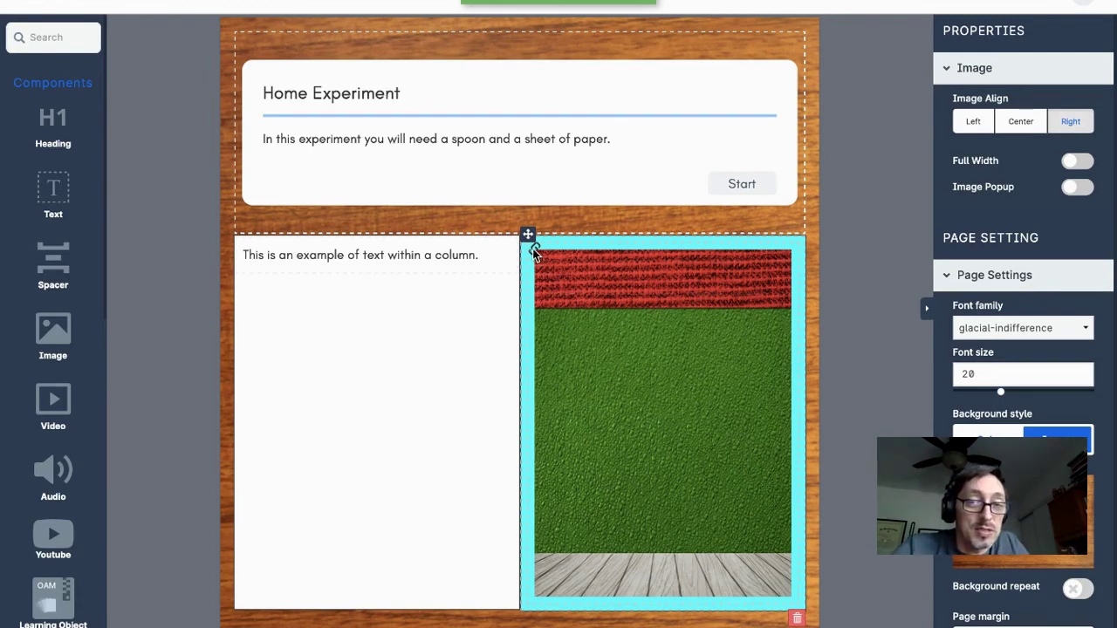
left_click(534, 250)
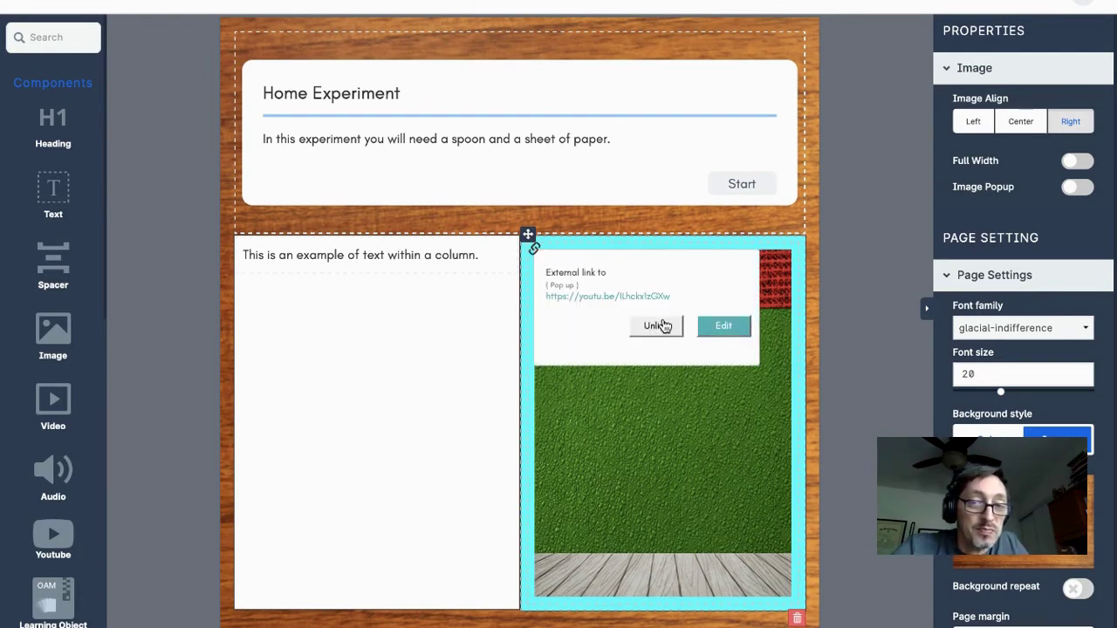
left_click(724, 328)
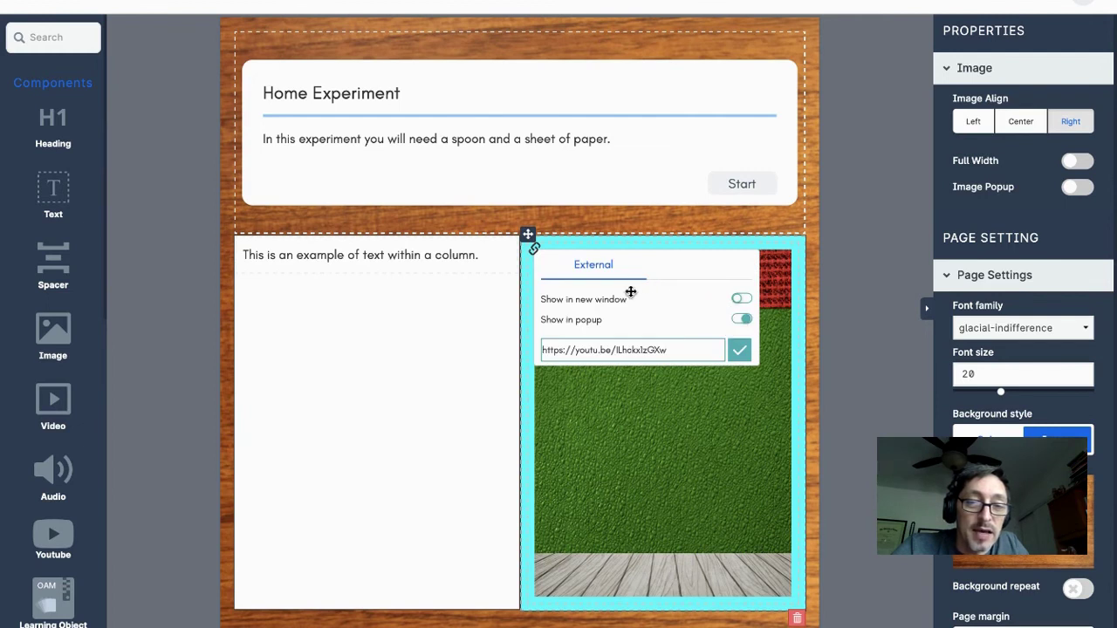
left_click(739, 351)
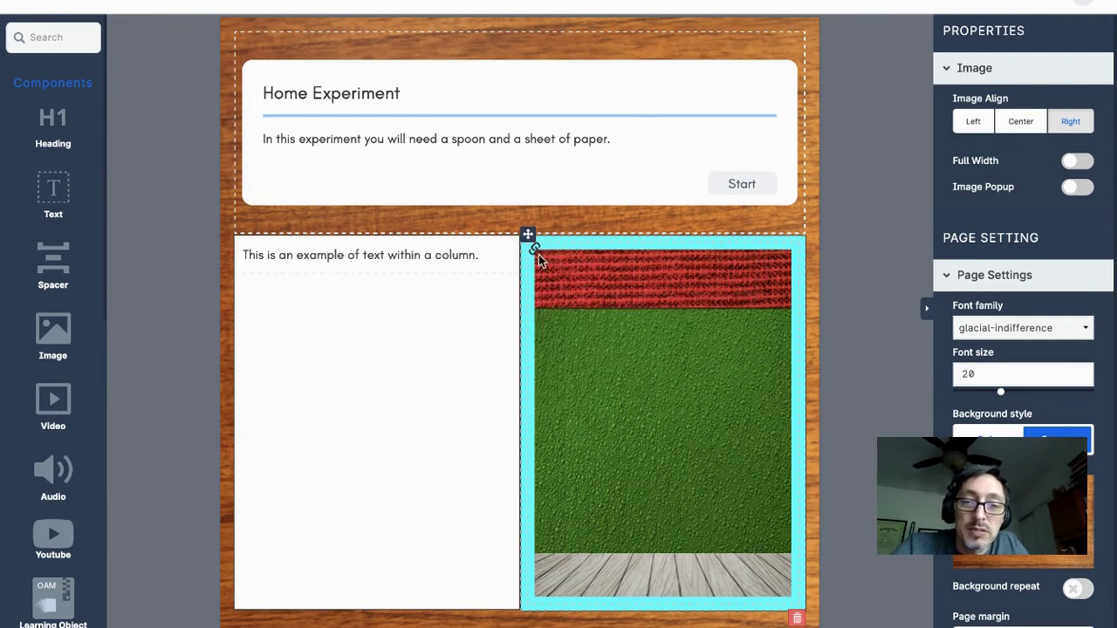
Unlink the cyan column's image from its external address and link it internally to the Cover Page
left_click(534, 249)
left_click(644, 329)
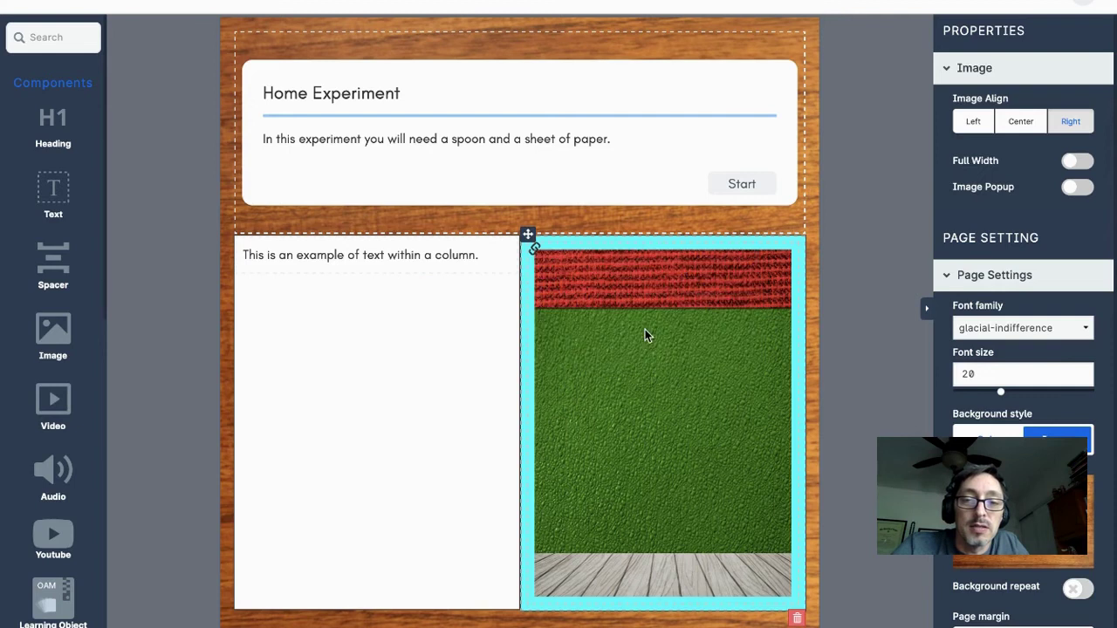
left_click(534, 249)
left_click(691, 271)
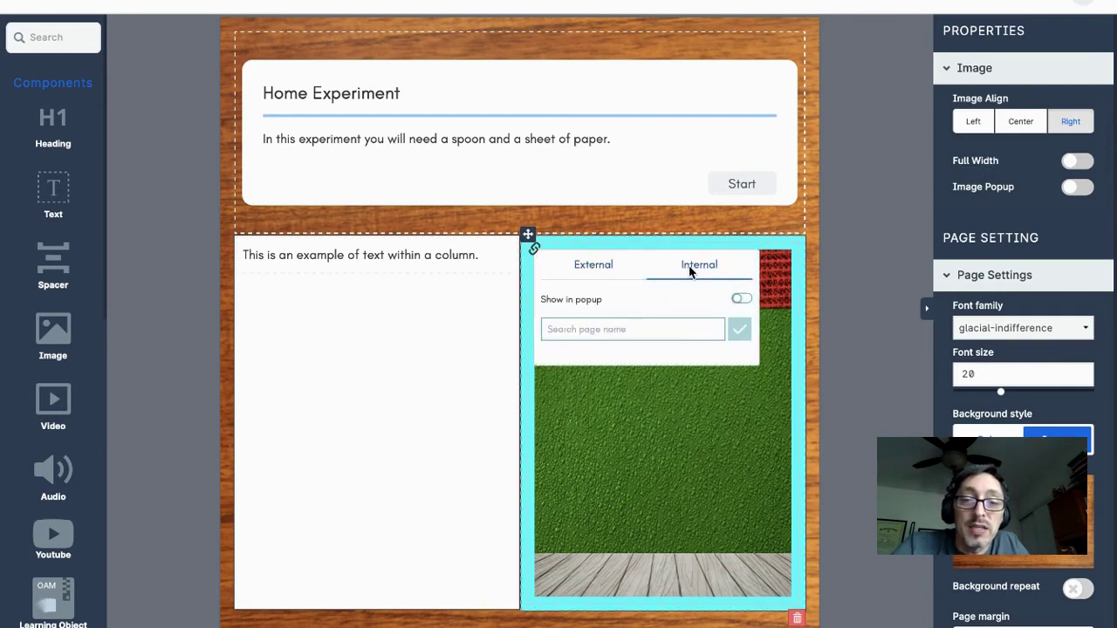
left_click(676, 330)
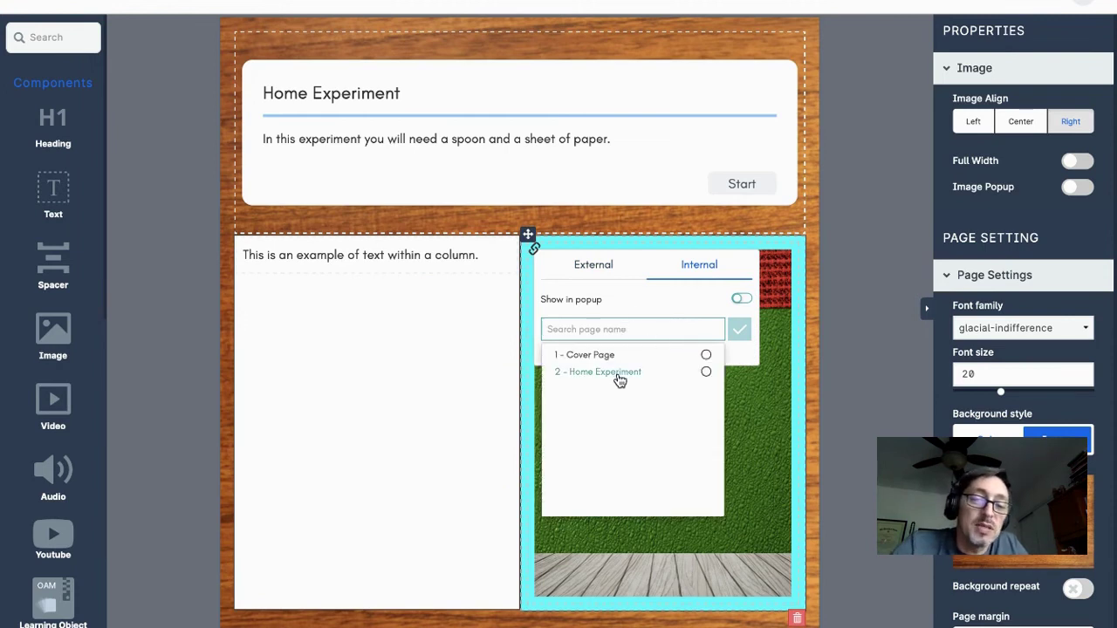
left_click(707, 358)
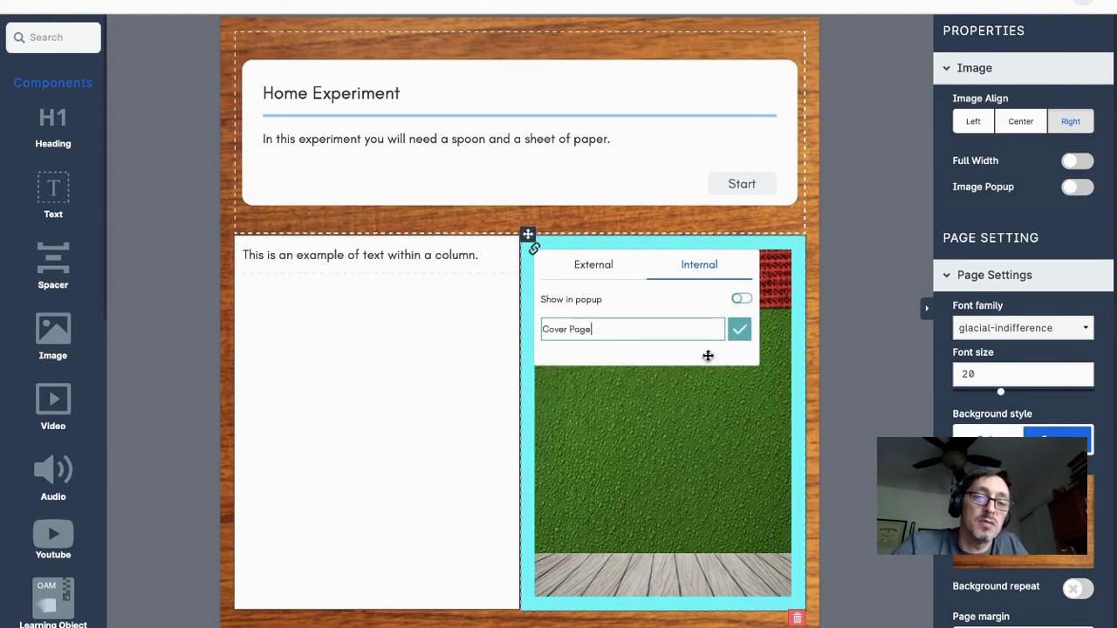
left_click(739, 329)
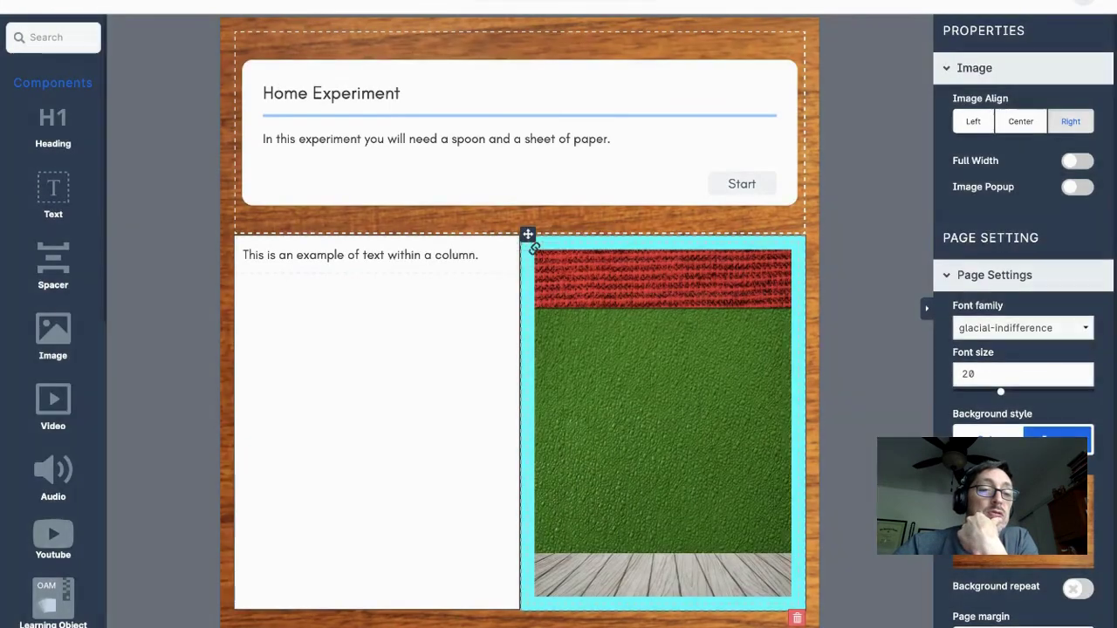
Insert a block component between the quiz and the two columns on the Home Experiment page
scroll(69, 479, "down", 1)
scroll(69, 478, "down", 2)
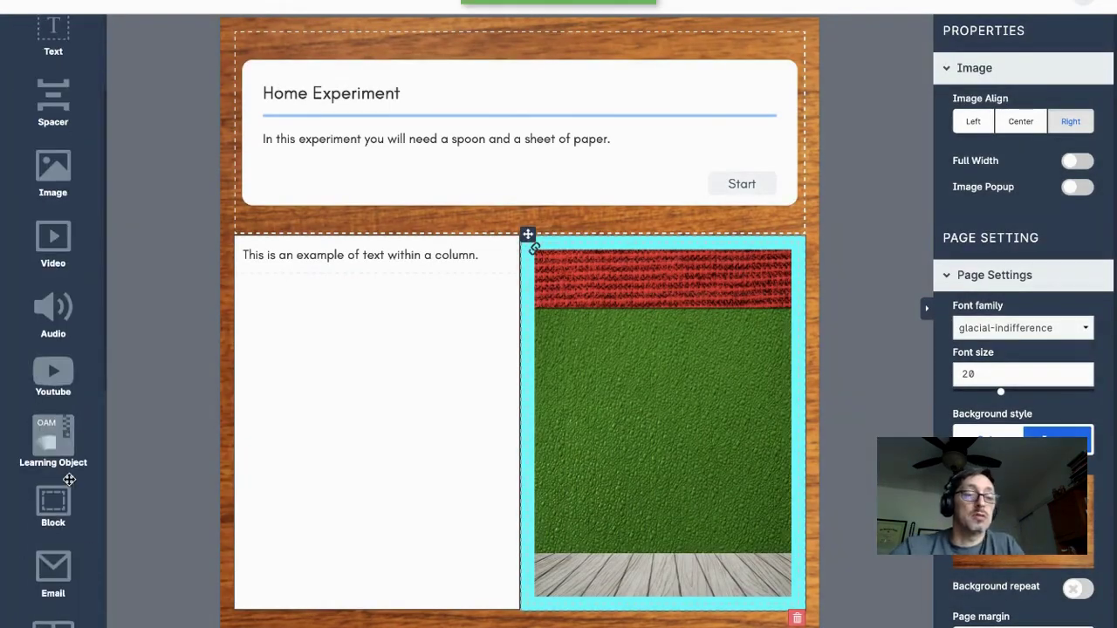
left_click_drag(56, 466, 399, 259)
left_click(356, 281)
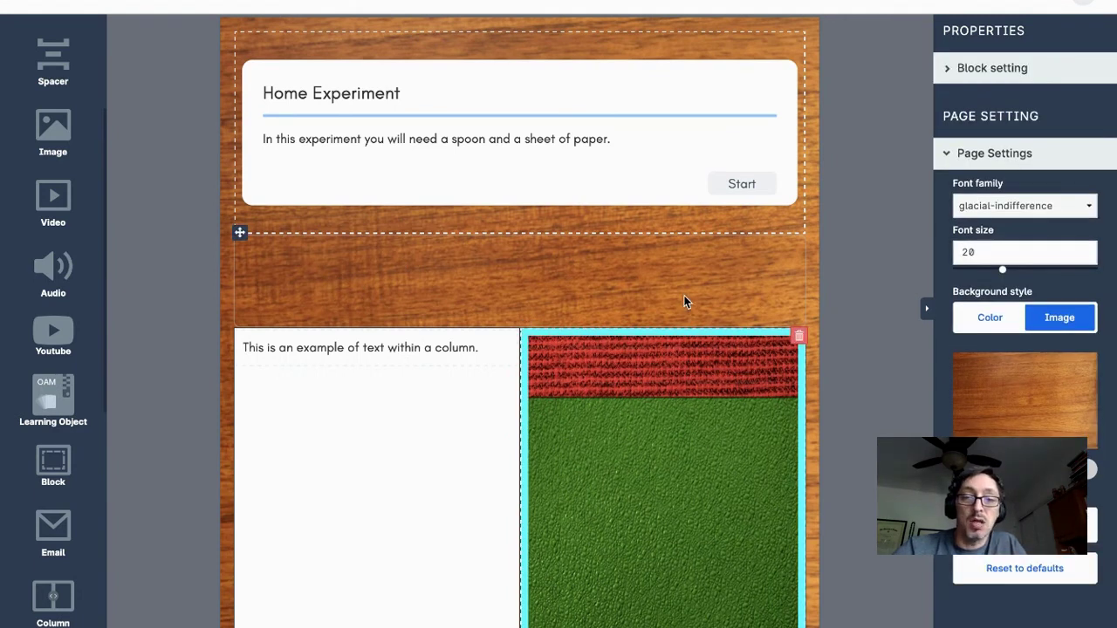
Remove the page's background image and insert the brown horizontal wood-grain image from the gallery as its background
mouse_move(1029, 399)
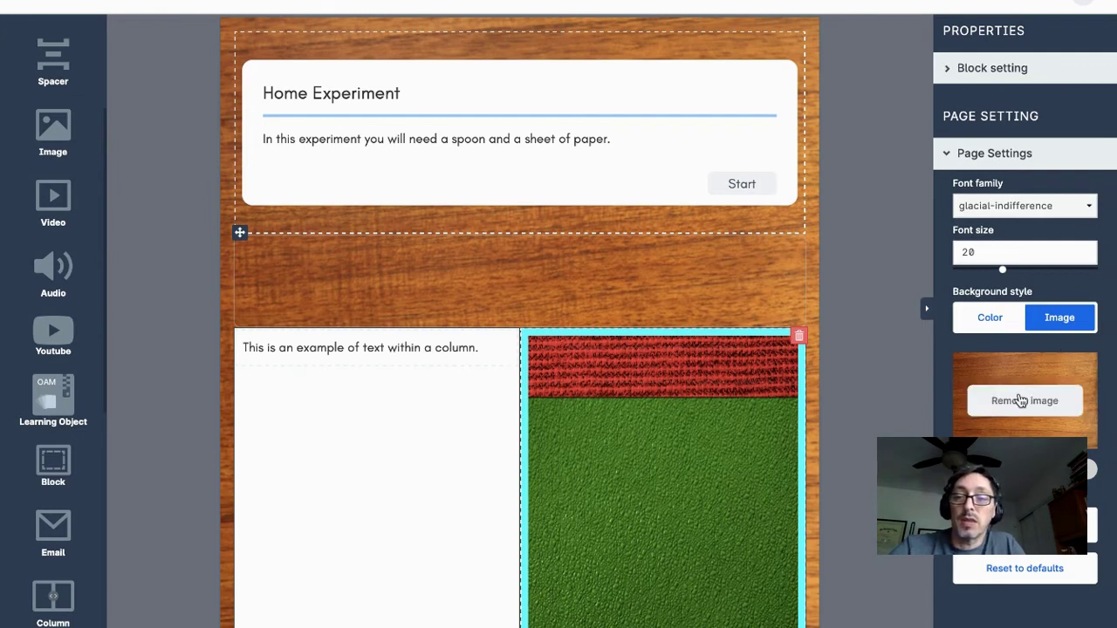
left_click(1023, 403)
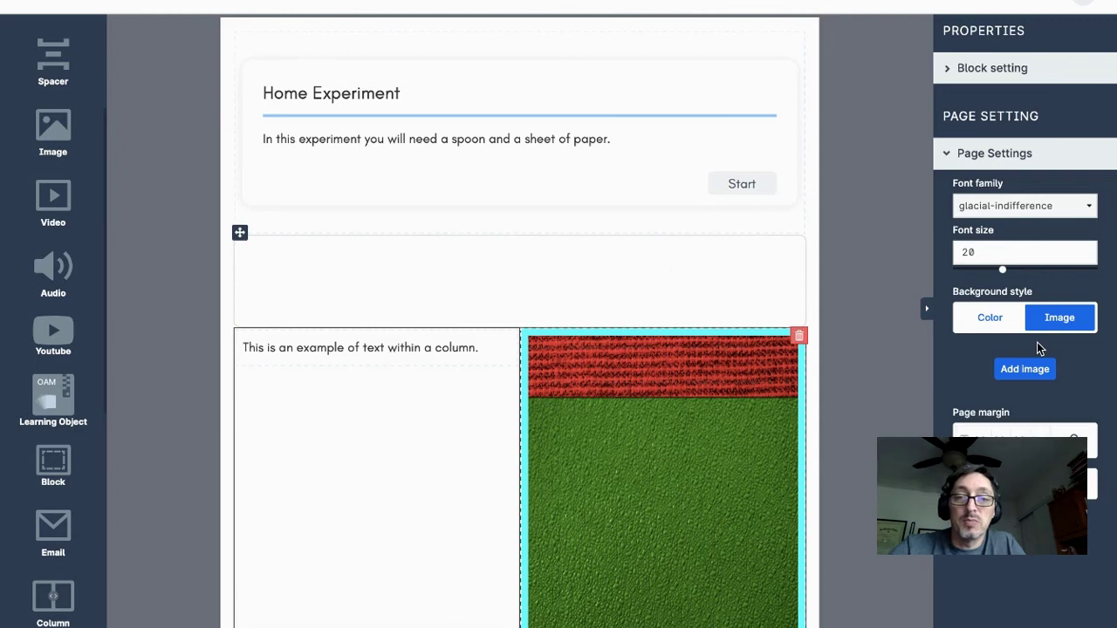
left_click(1024, 368)
left_click(345, 161)
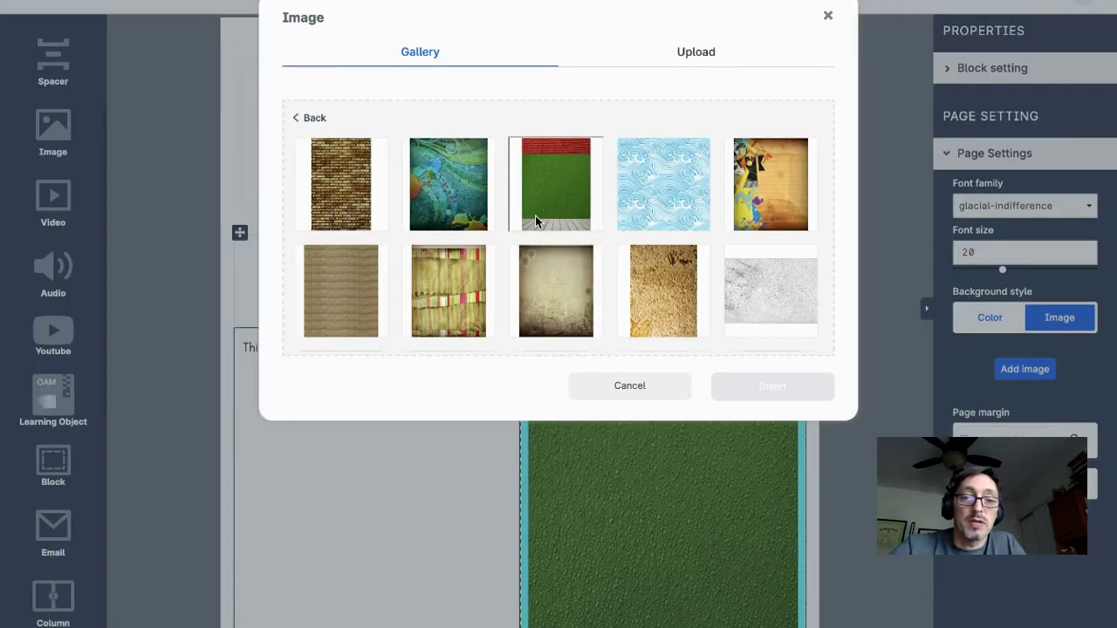
scroll(613, 308, "down", 3)
scroll(614, 308, "up", 1)
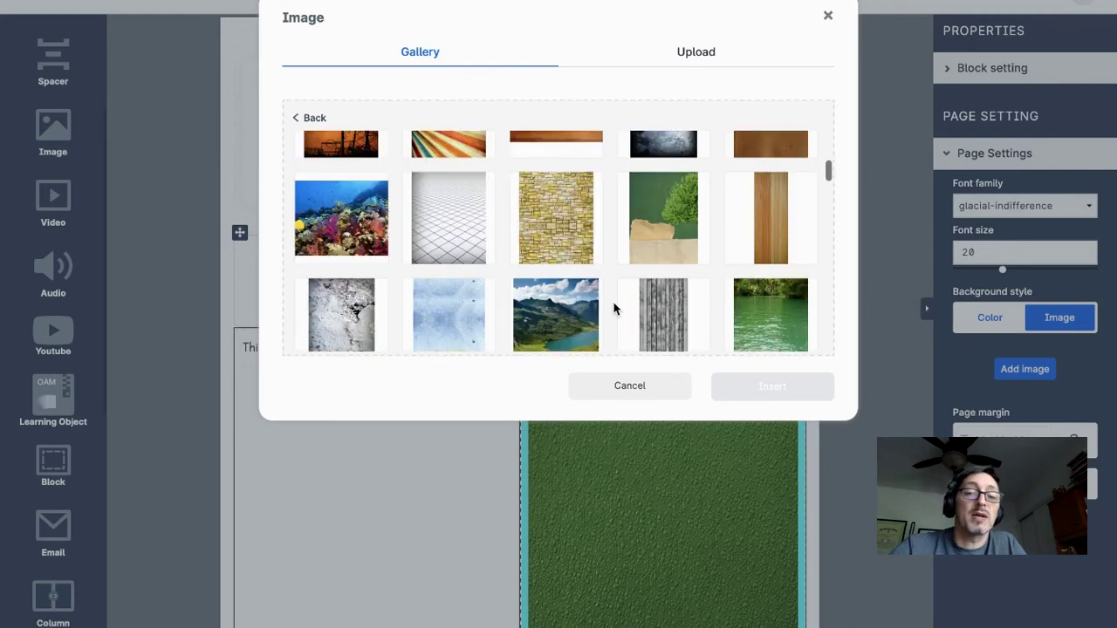
left_click(581, 178)
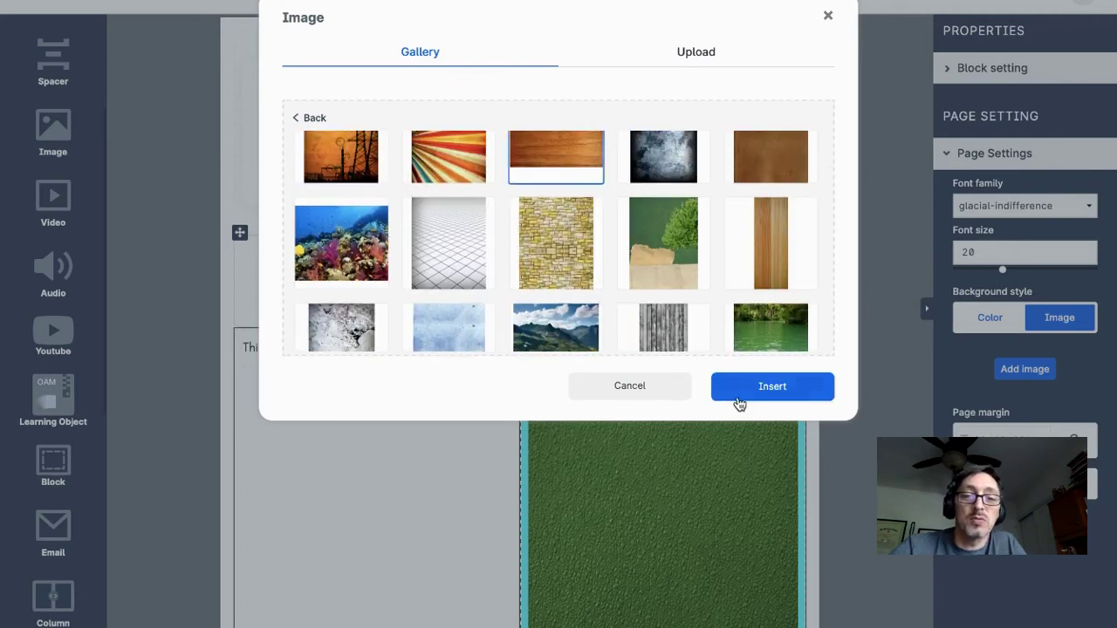
left_click(741, 393)
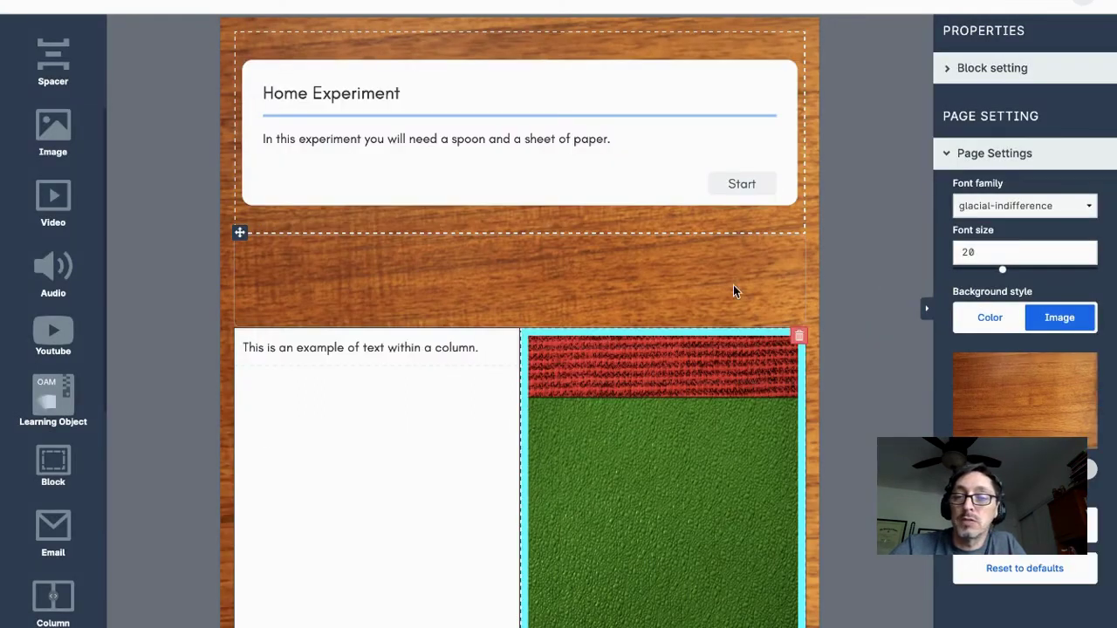
Set the block's background style to Image, using the light blue wave pattern from the gallery
left_click(949, 70)
left_click(1064, 127)
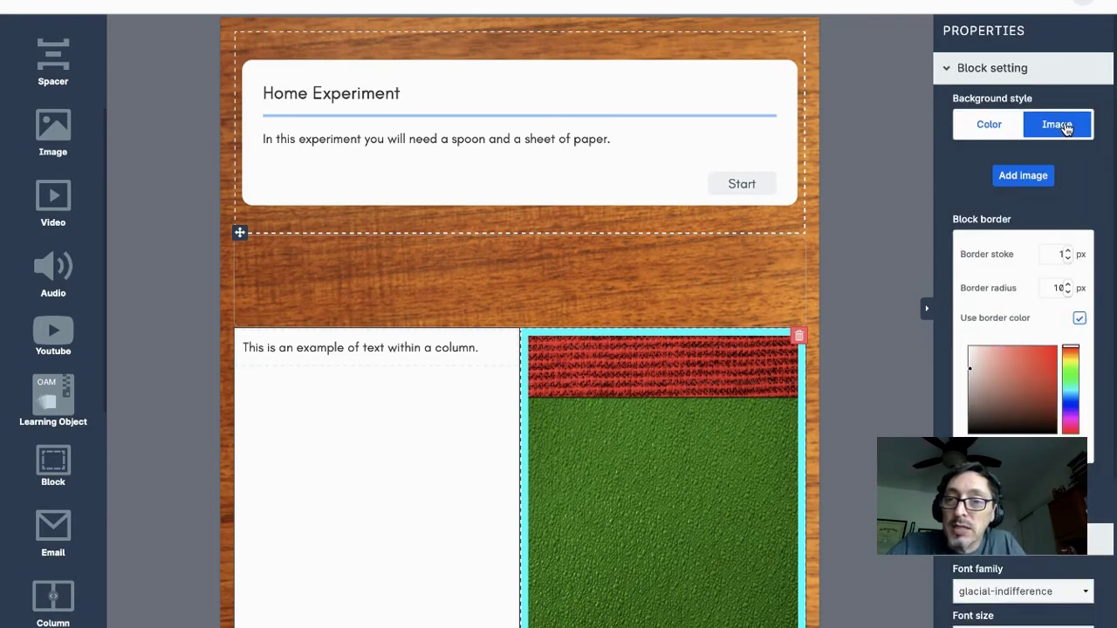
left_click(1023, 175)
left_click(345, 168)
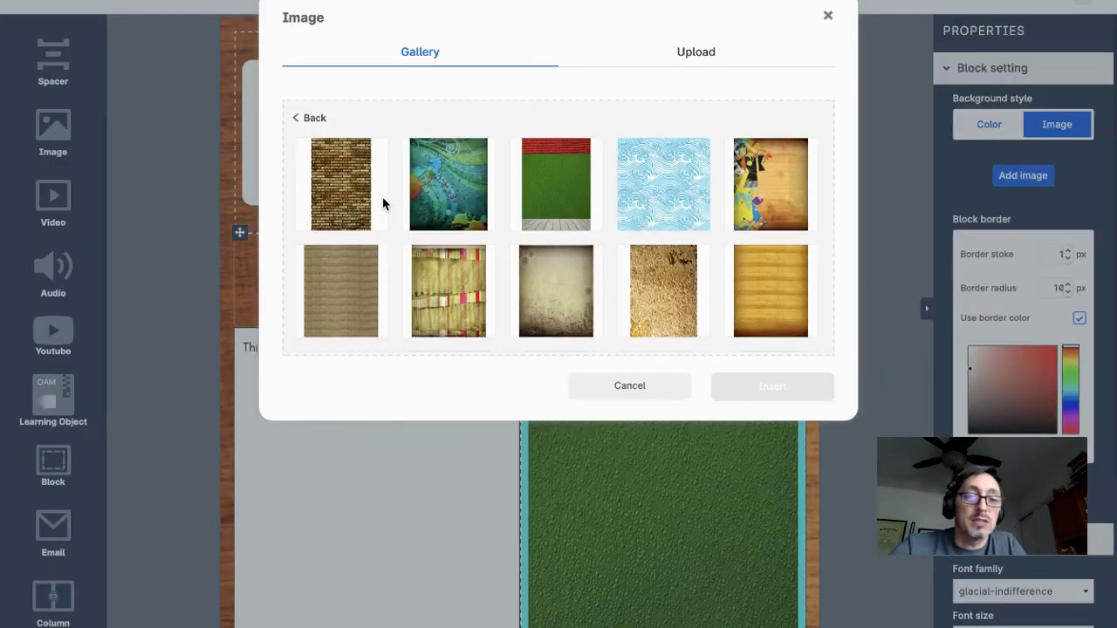
left_click(656, 204)
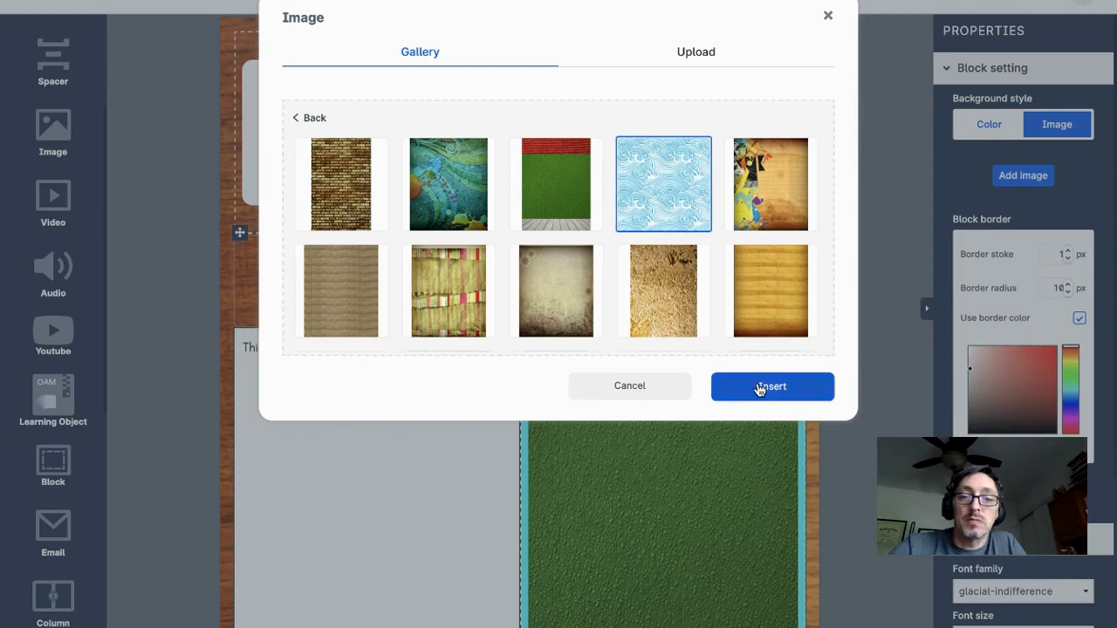
left_click(759, 389)
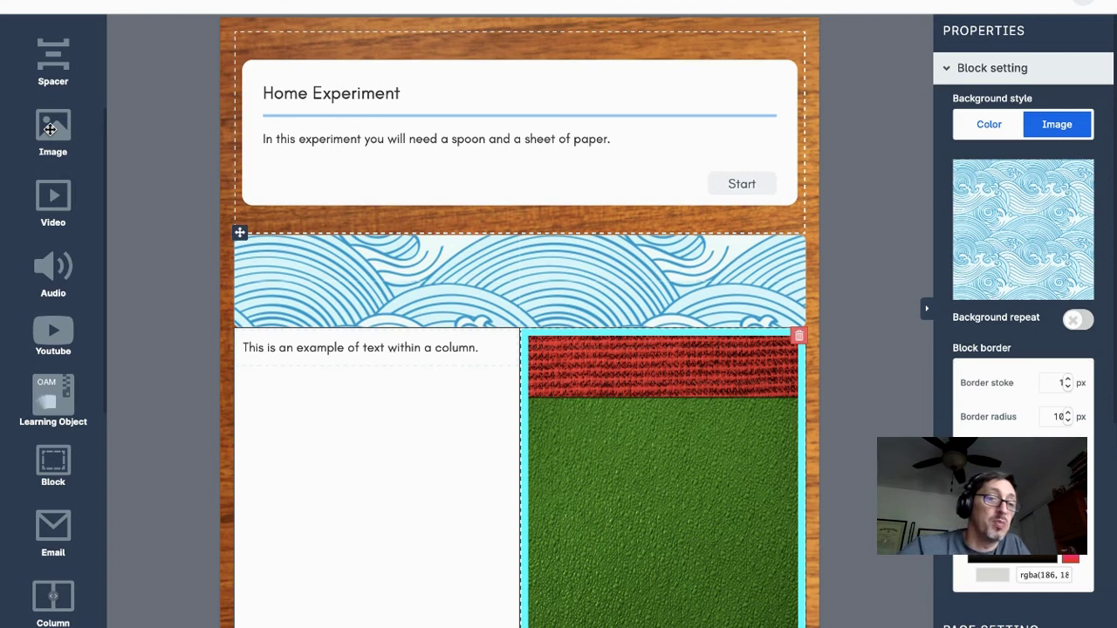
Add a text component to the wave-patterned block reading "Whatever you wish to create."
mouse_move(49, 130)
left_mouse_down()
mouse_move(140, 188)
mouse_move(293, 248)
mouse_move(322, 284)
mouse_move(48, 130)
left_mouse_up()
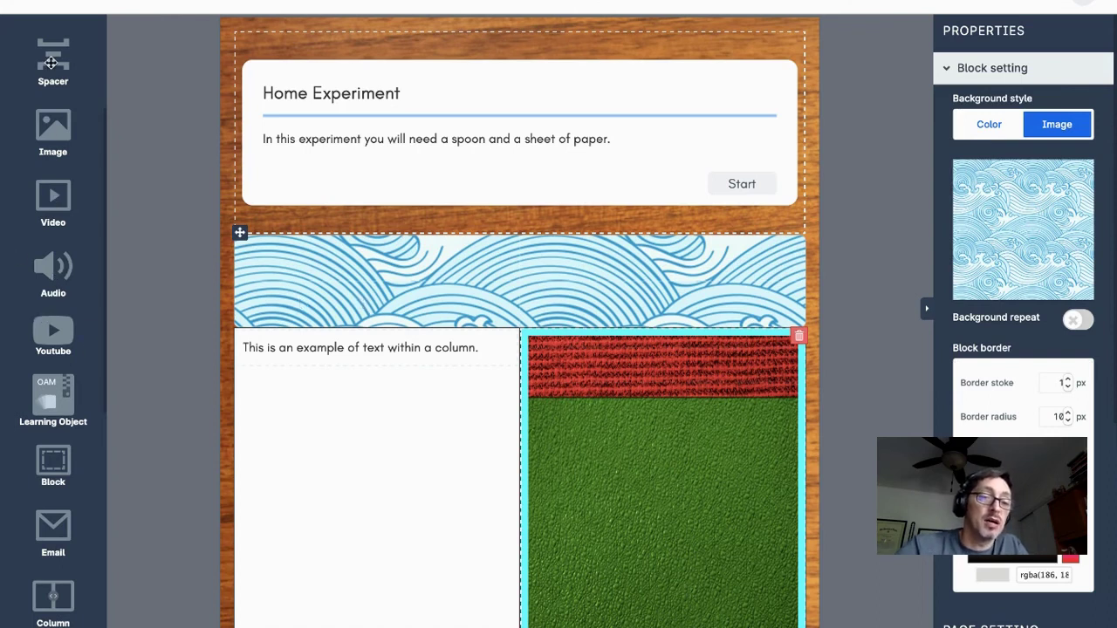
scroll(52, 103, "up", 5)
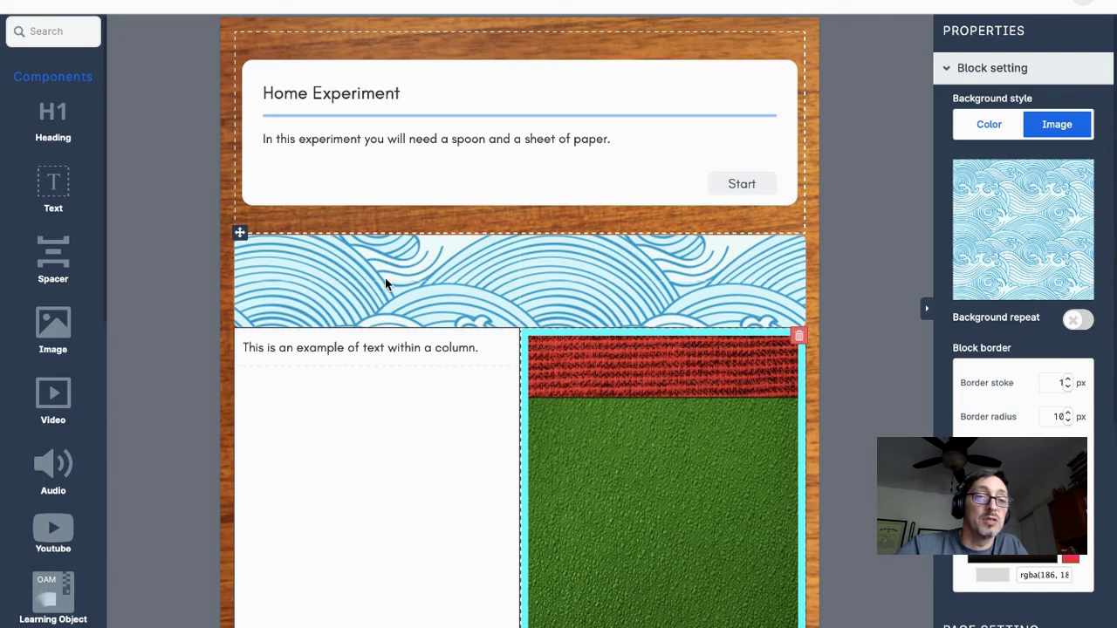
left_click(311, 259)
type("Waht")
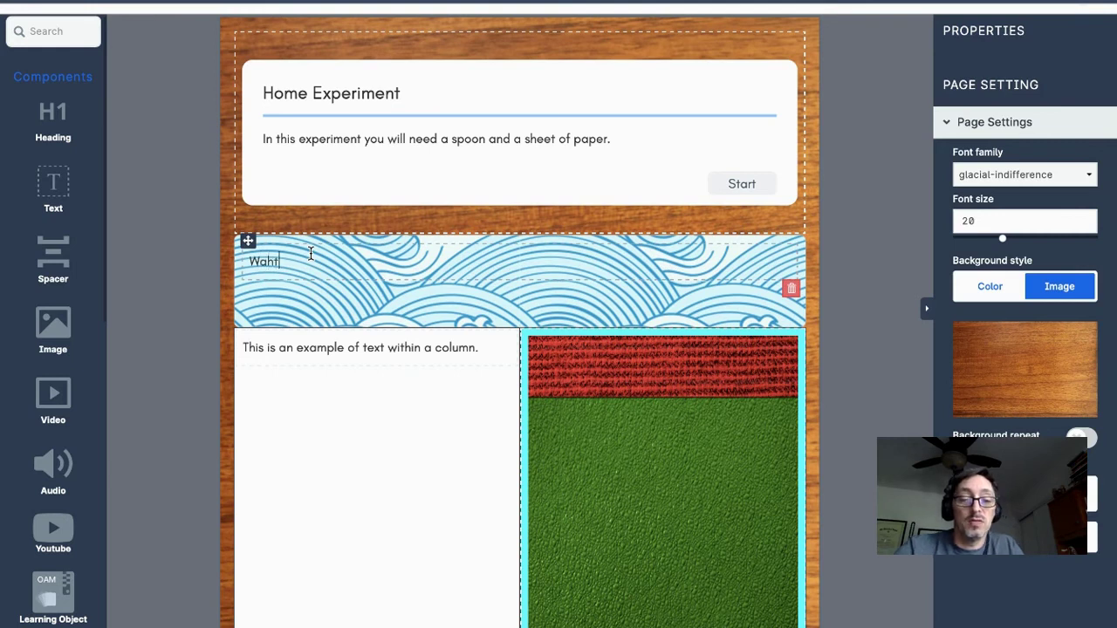
key("BackSpace")
type("hat")
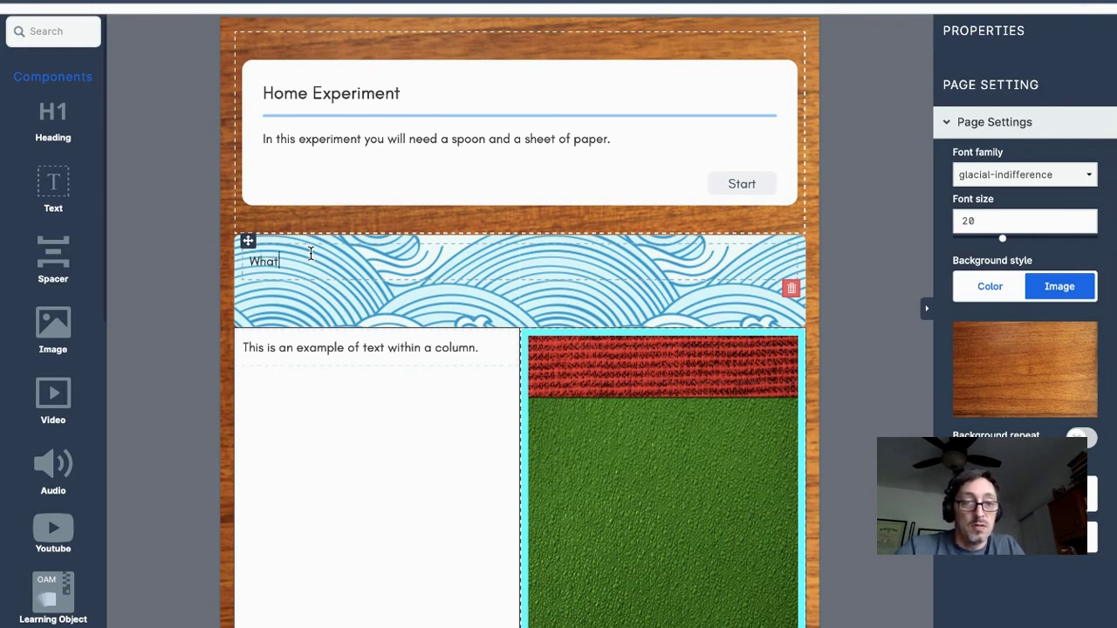
type("ever you wish to create")
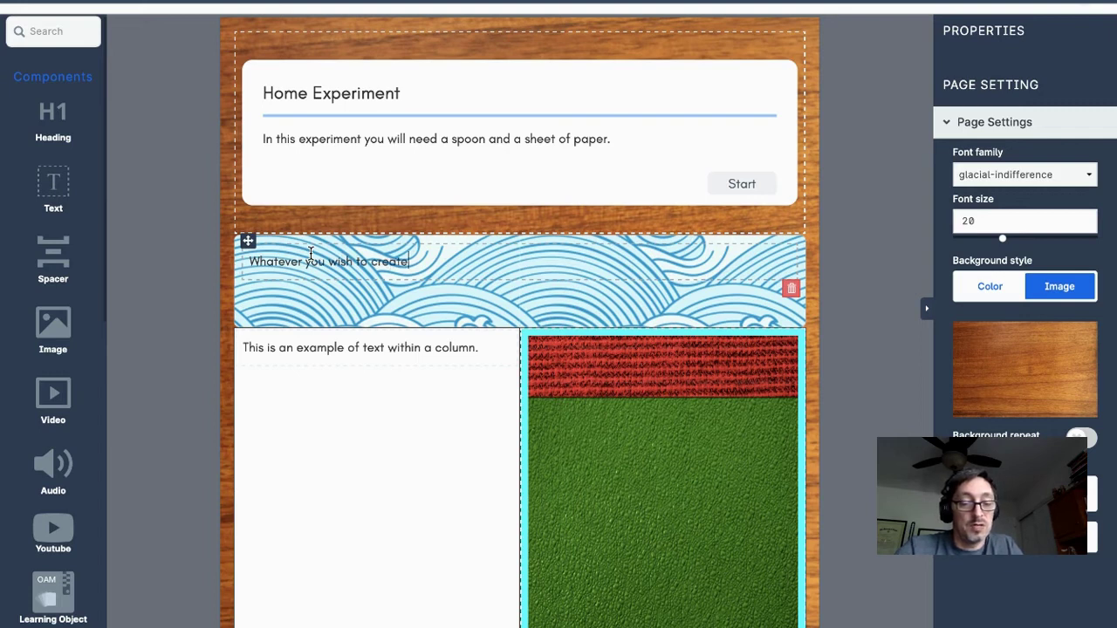
type(".")
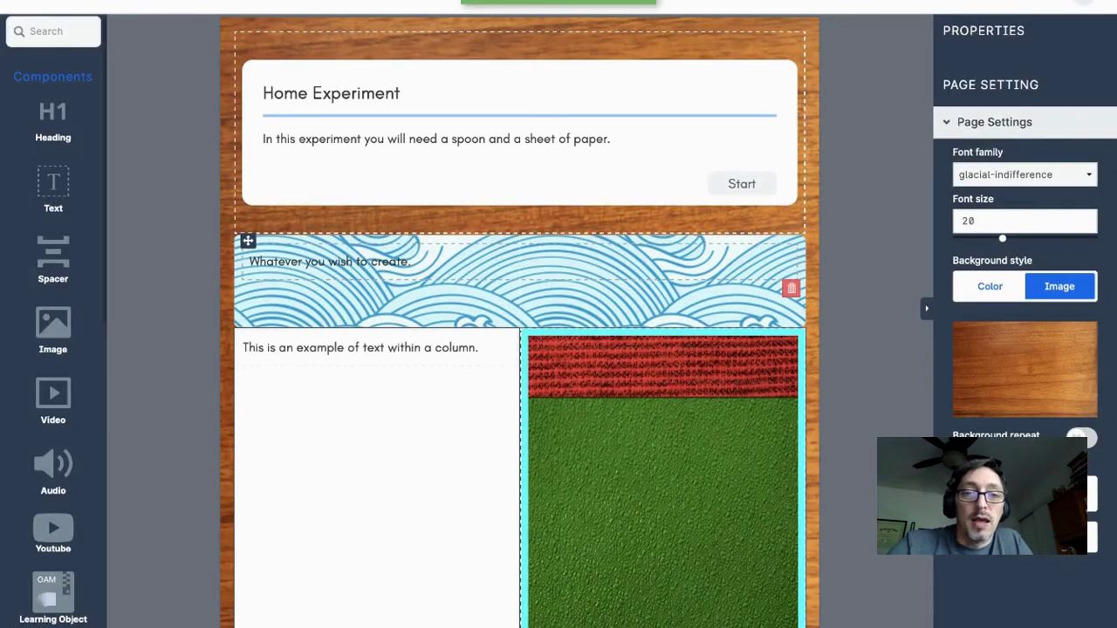
Return to the "Sizzlin' Summer" book overview and publish the book, keeping its description in the Text editor
left_click(63, 7)
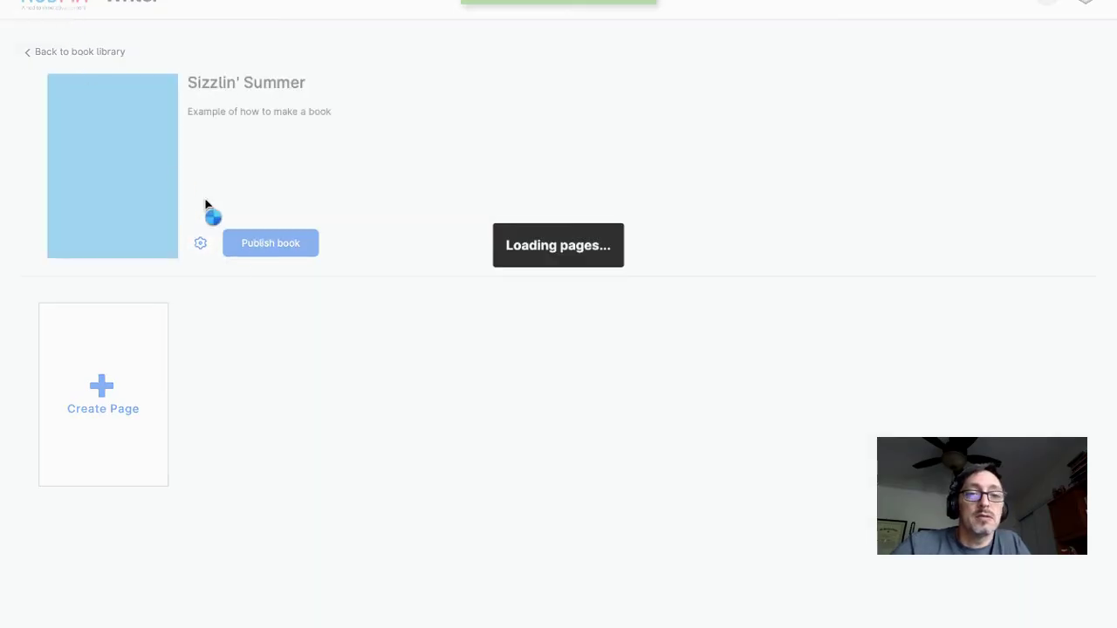
left_click(276, 247)
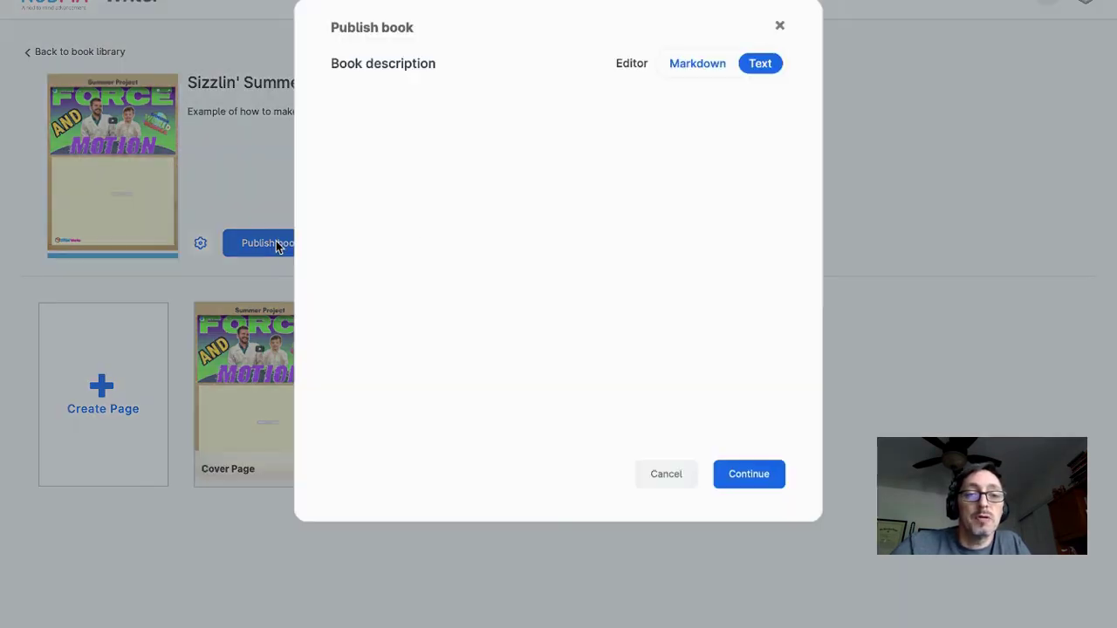
left_click(760, 74)
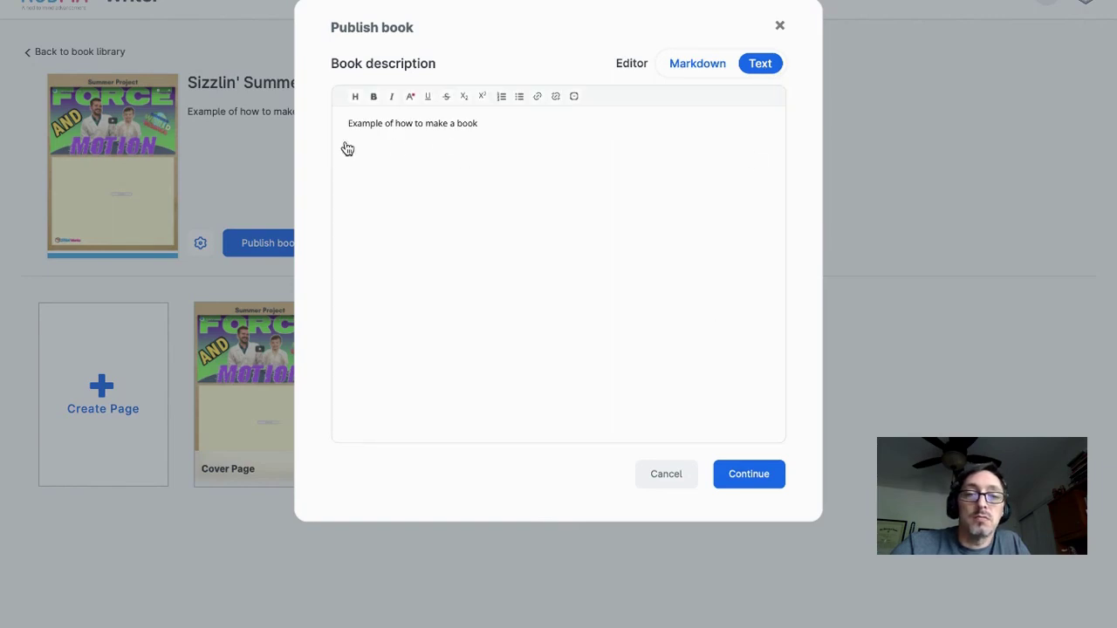
left_click(738, 478)
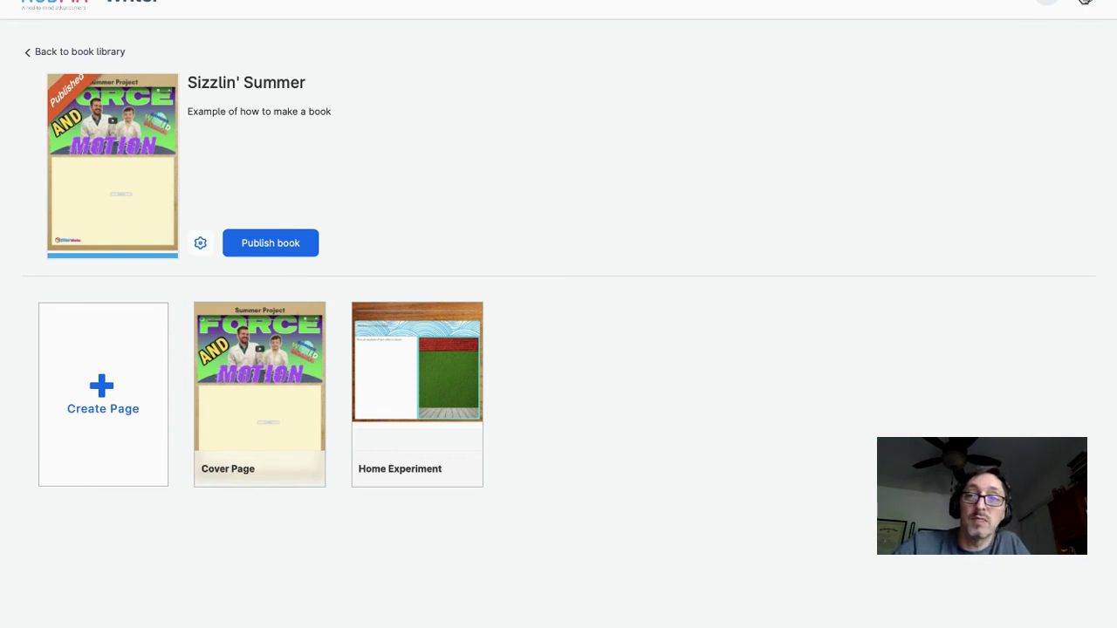
Switch to the Classroom app to reach the classes and sharable resources
left_click(1085, 3)
left_click(888, 77)
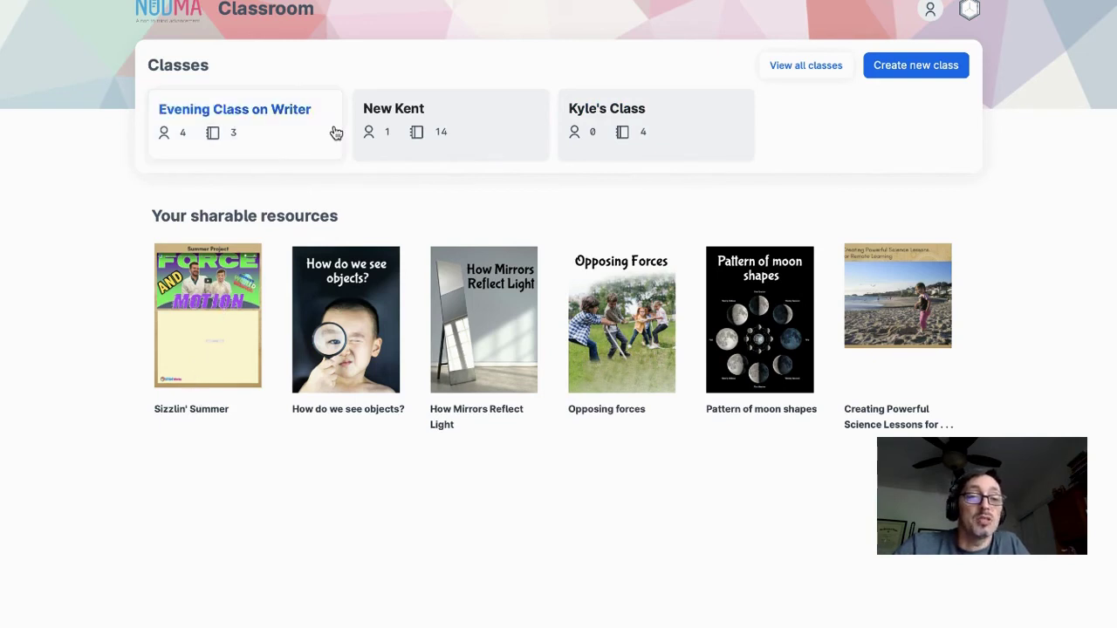
Assign the "Sizzlin' Summer" book from the library to the third class listed on the Classroom dashboard
left_click(607, 114)
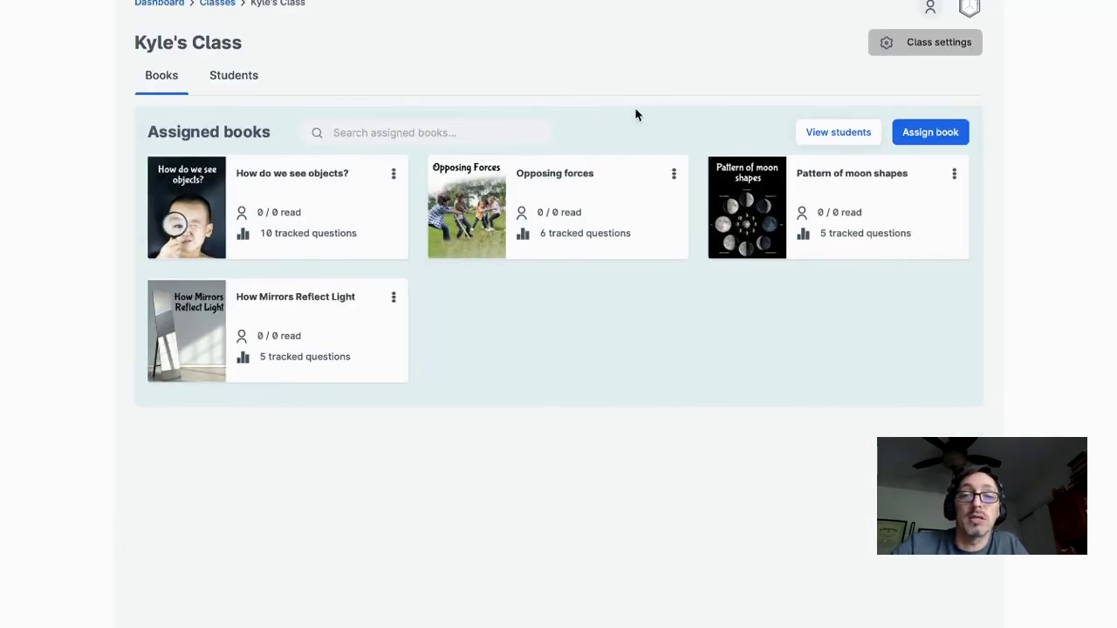
left_click(930, 133)
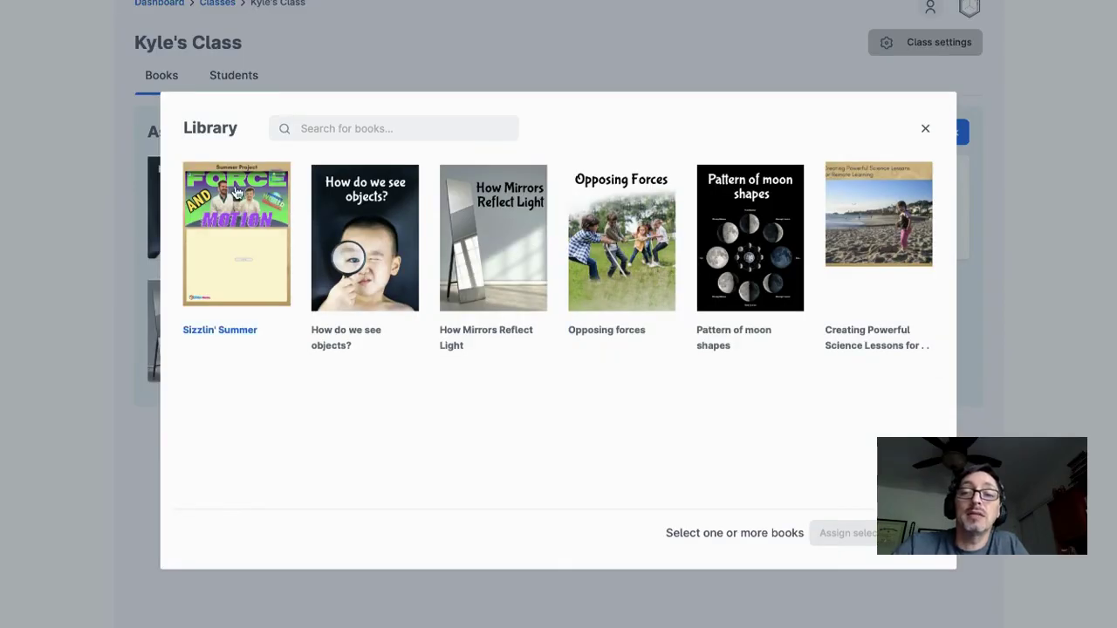
left_click(235, 250)
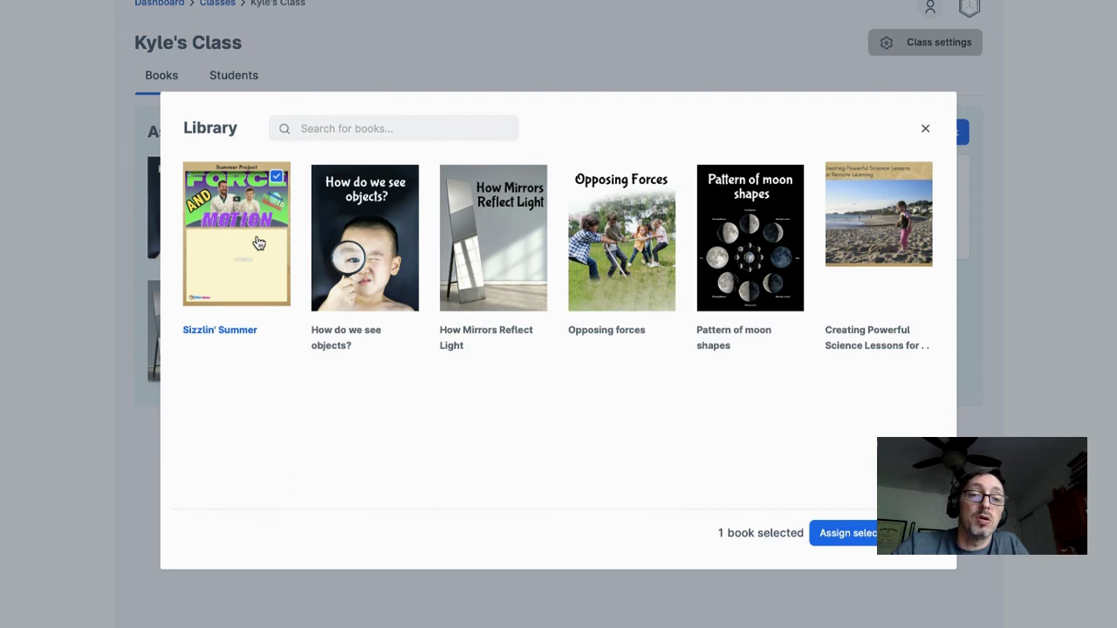
left_click(855, 537)
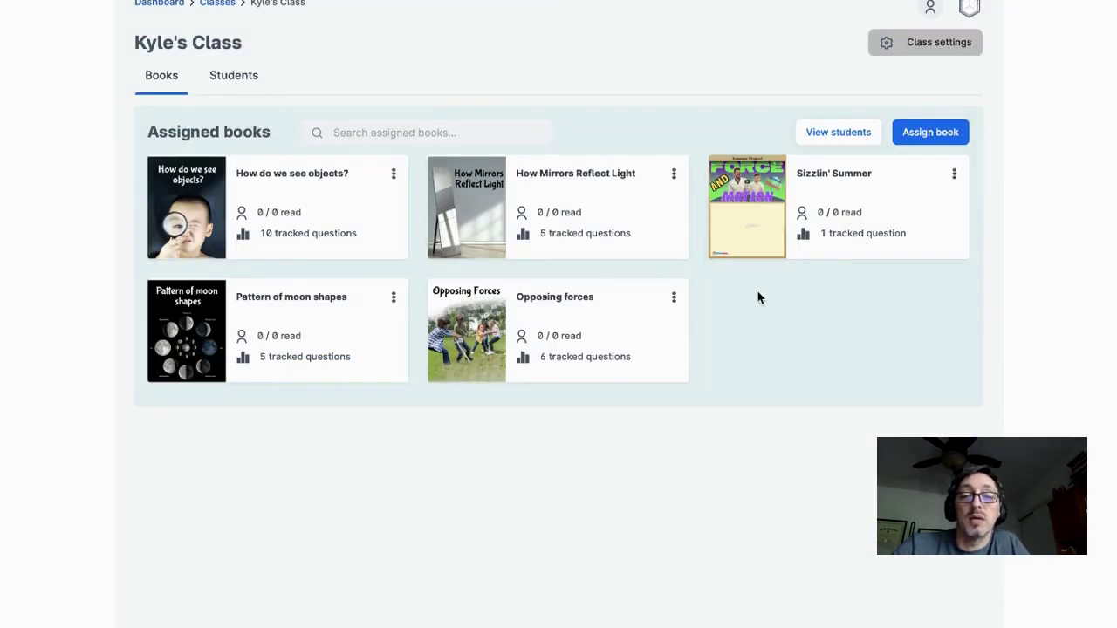
View the class's Book Usage and Book Activity reports for "Sizzlin' Summer"
left_click(953, 177)
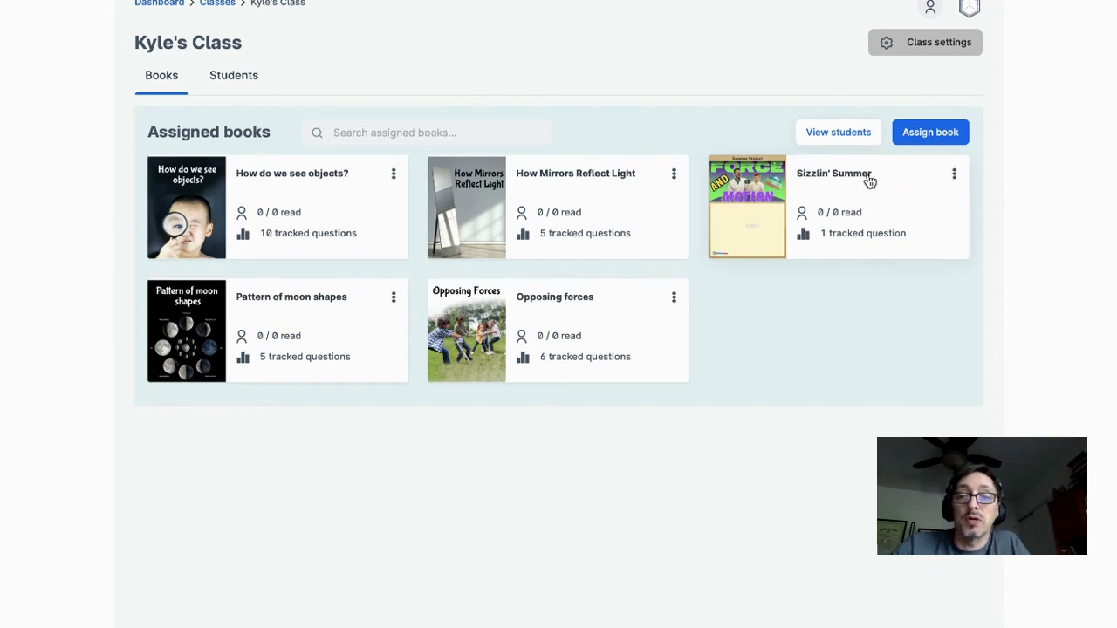
left_click(836, 179)
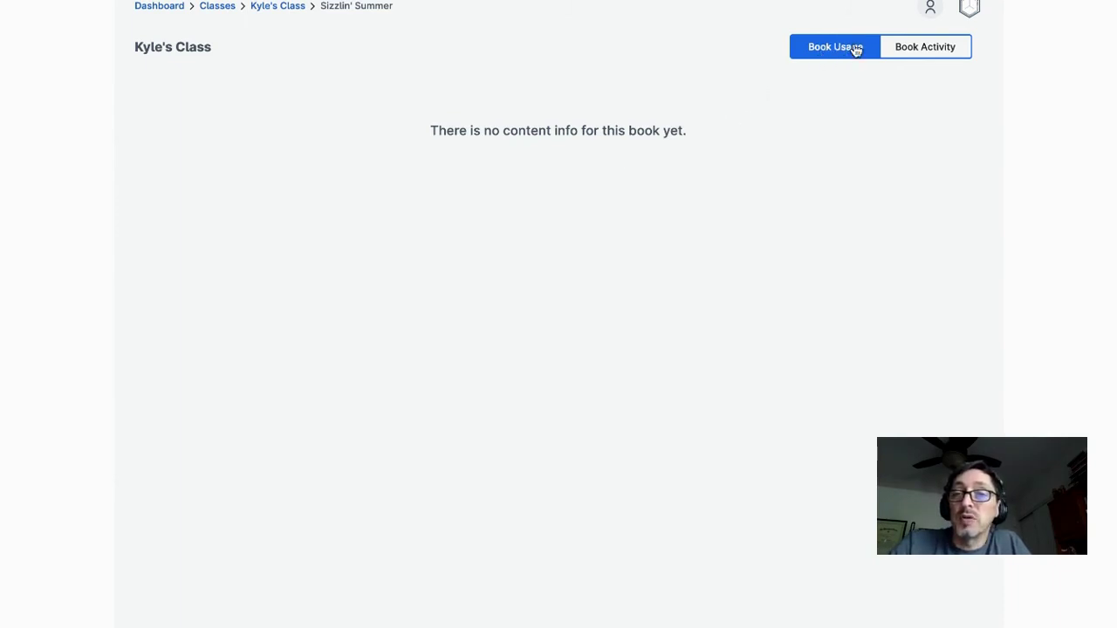
left_click(925, 48)
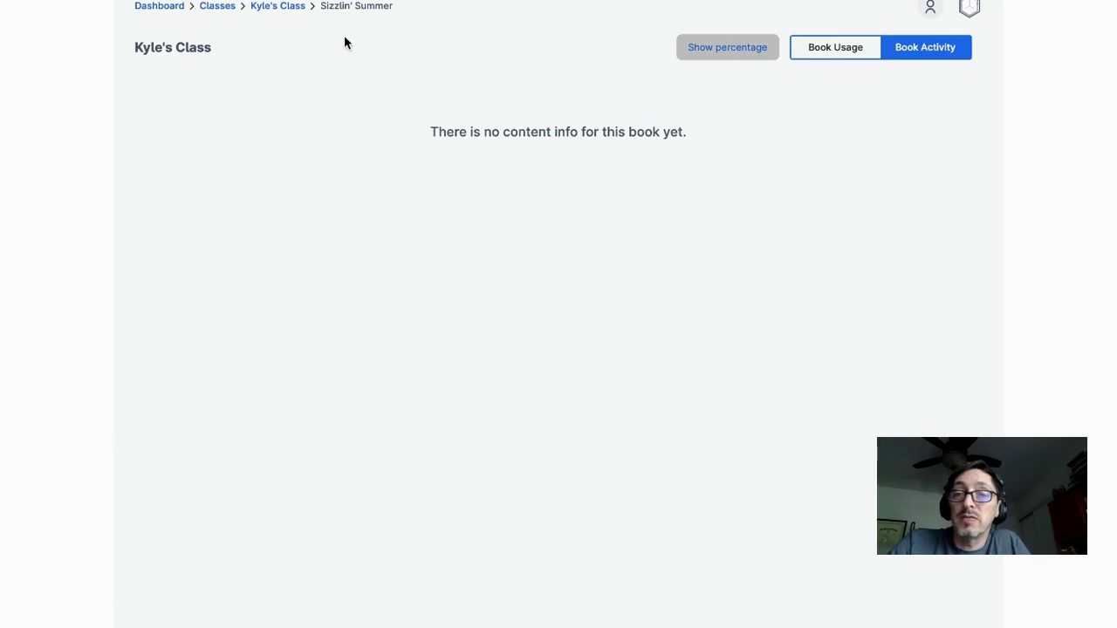
Open "How do we see objects?" in "Evening Class on Writer" and review its Book Usage and Book Activity reports
left_click(218, 7)
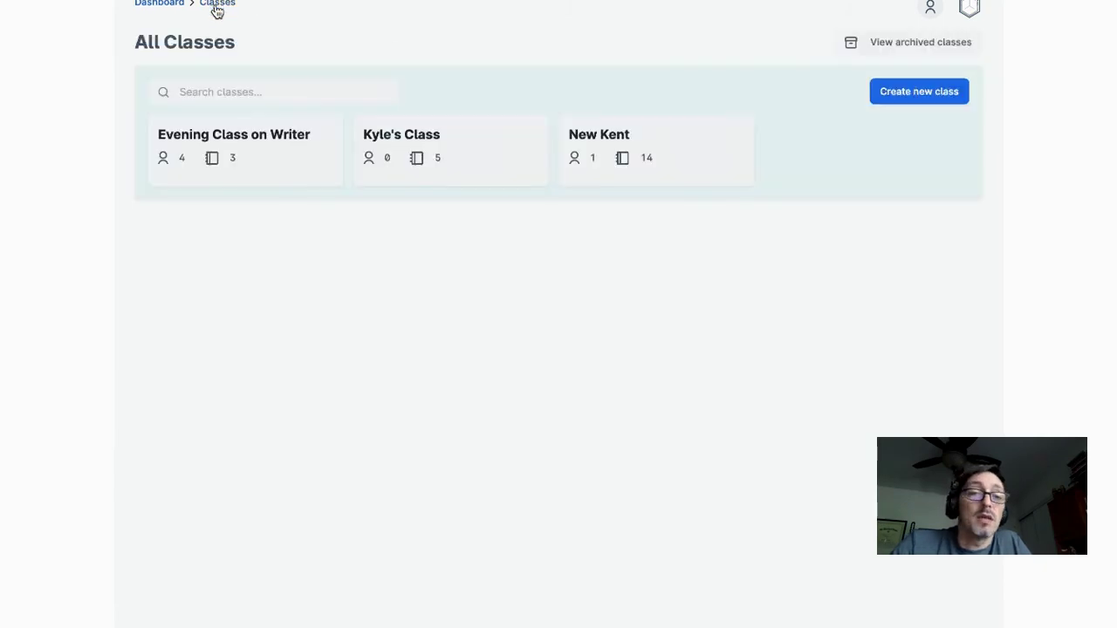
left_click(247, 142)
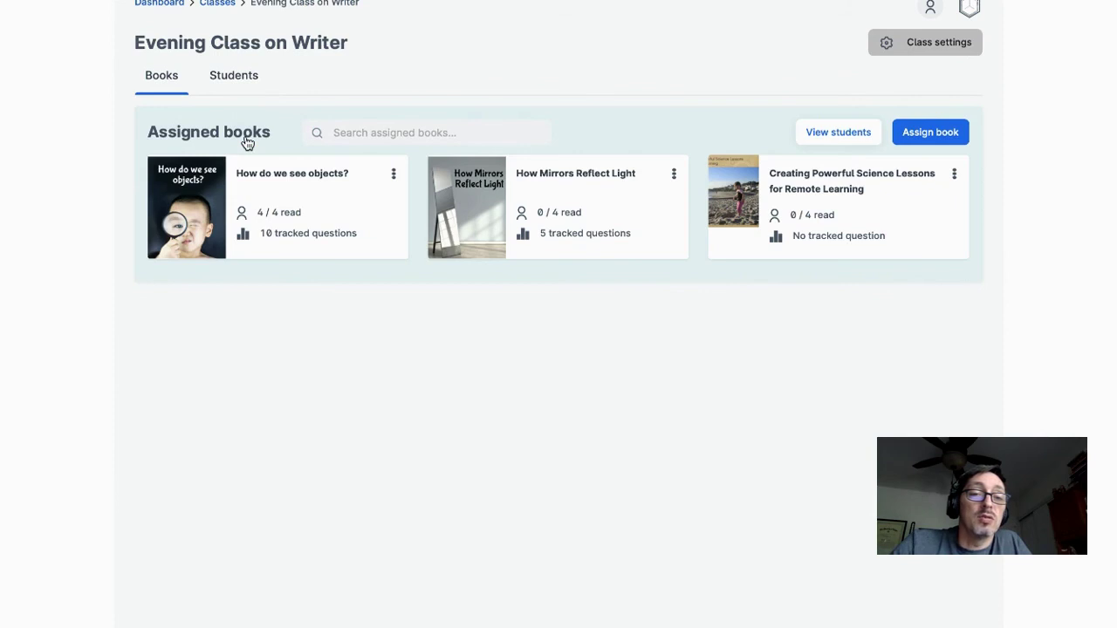
left_click(285, 178)
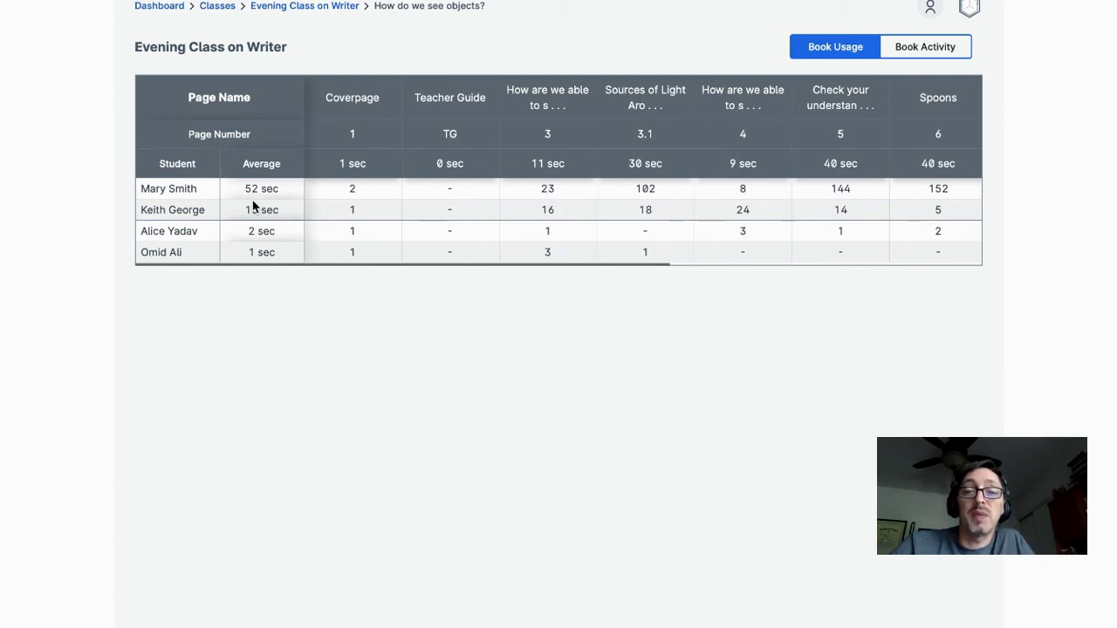
left_click(924, 49)
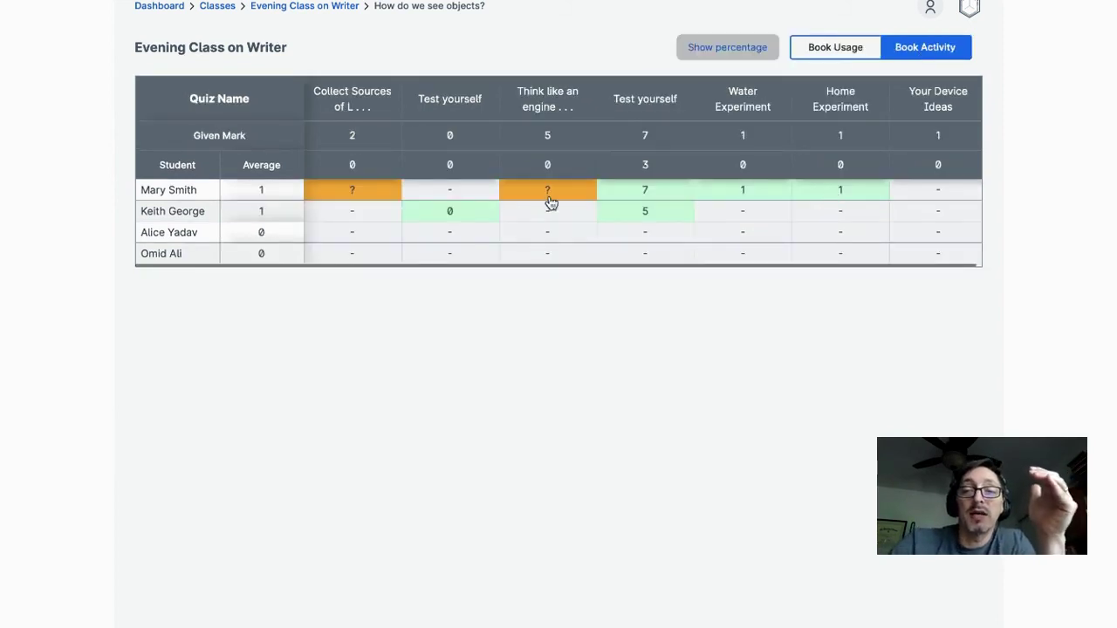
Save the remark "This looks great! Now do the next experiment and submit it today." on the first student's Home Experiment answer and close the quiz details
left_click(822, 195)
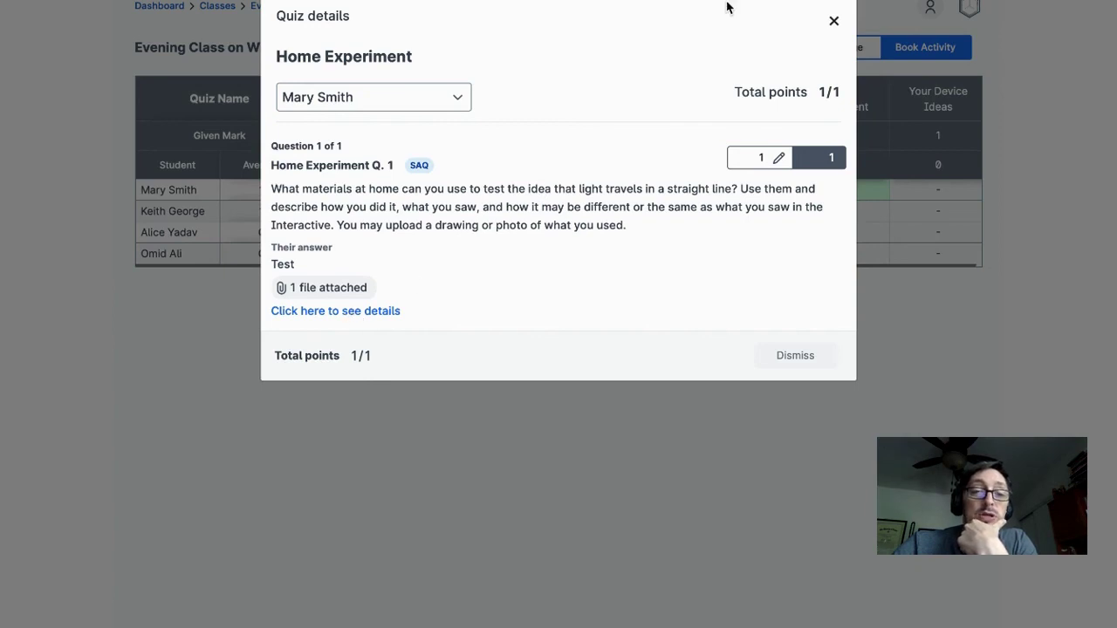
left_click(328, 313)
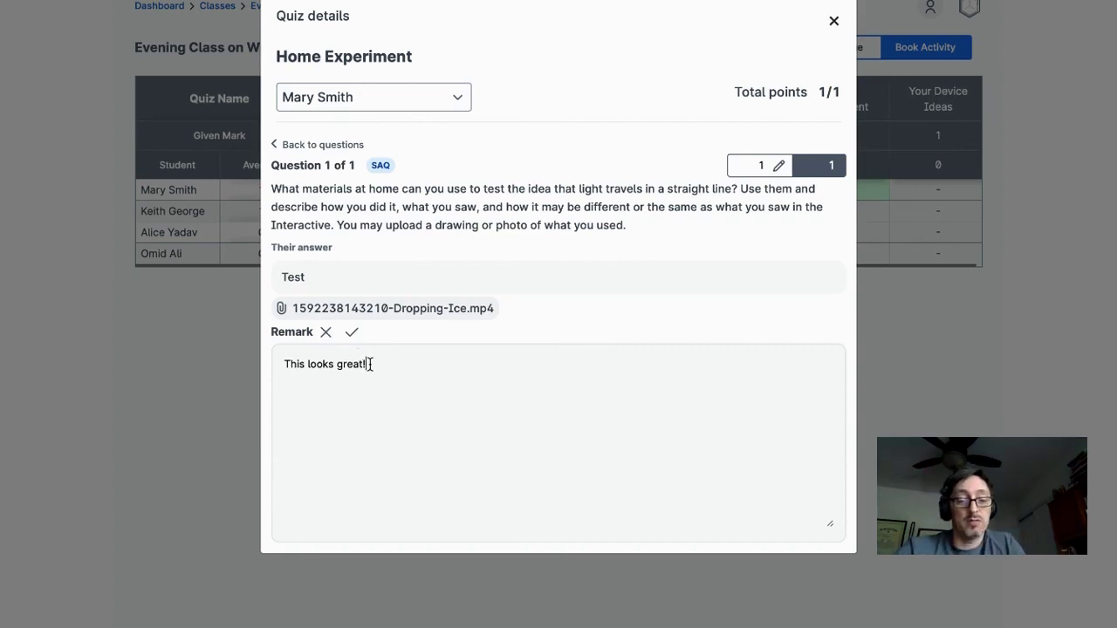
type("ow do t")
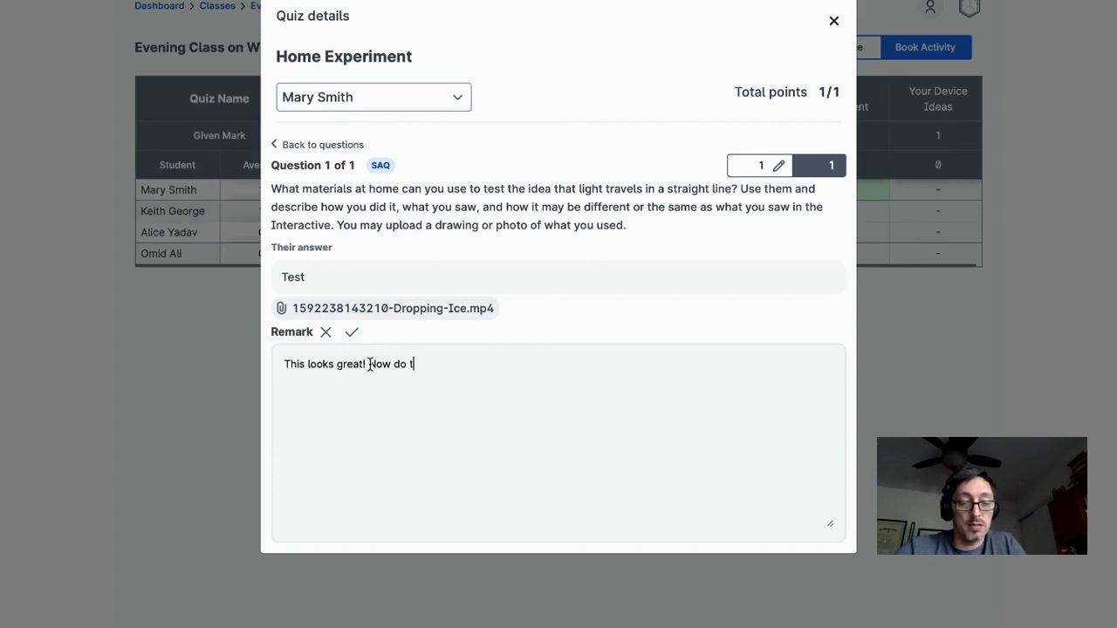
type("he next experiment")
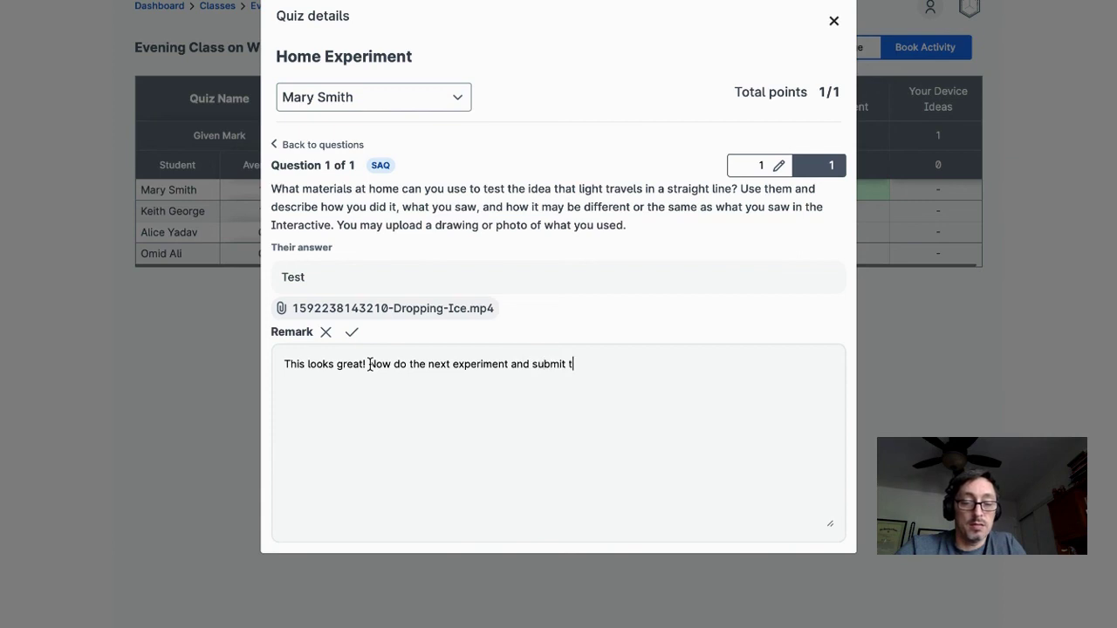
type(" and submit it today.")
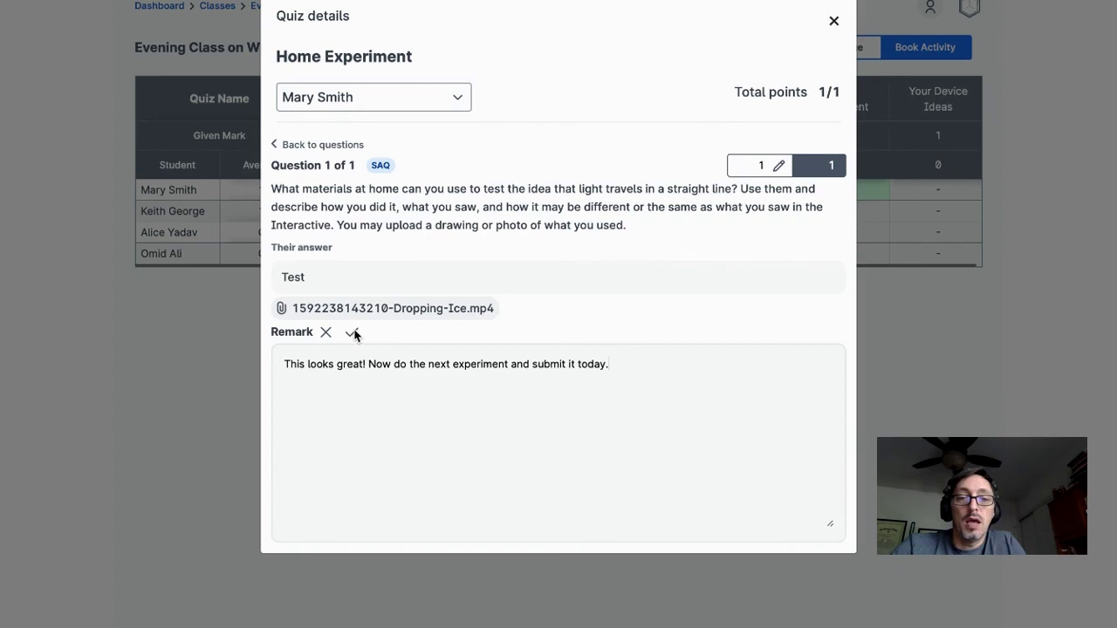
left_click(351, 332)
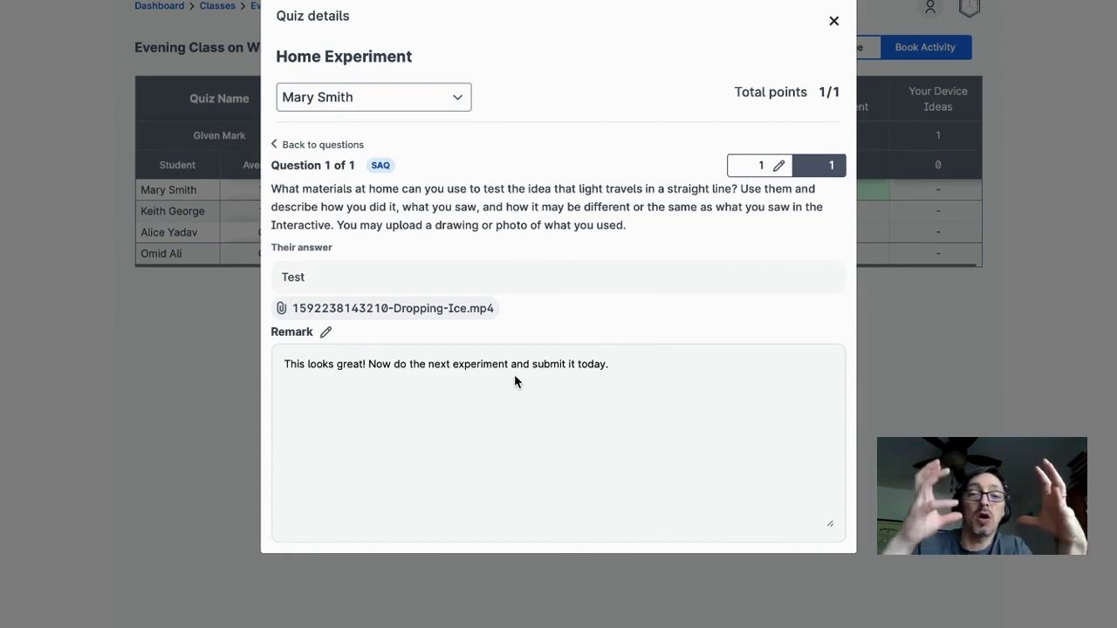
left_click(833, 24)
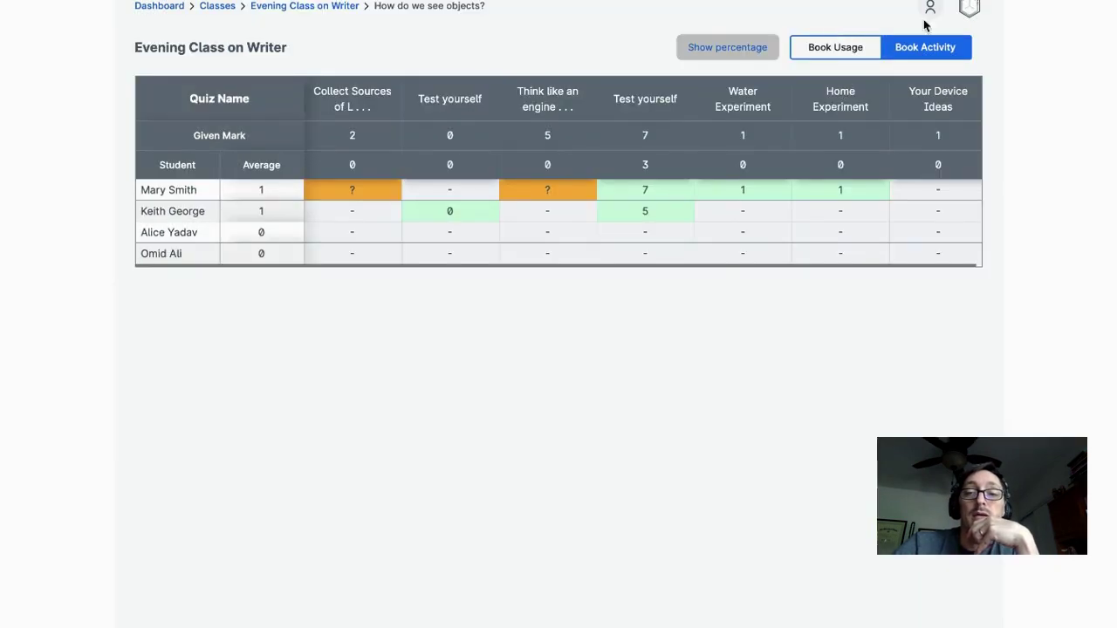
Switch to the Reader app, open "Sizzlin' Summer" from the Personal Library, and look over its cover page
left_click(968, 11)
left_click(934, 67)
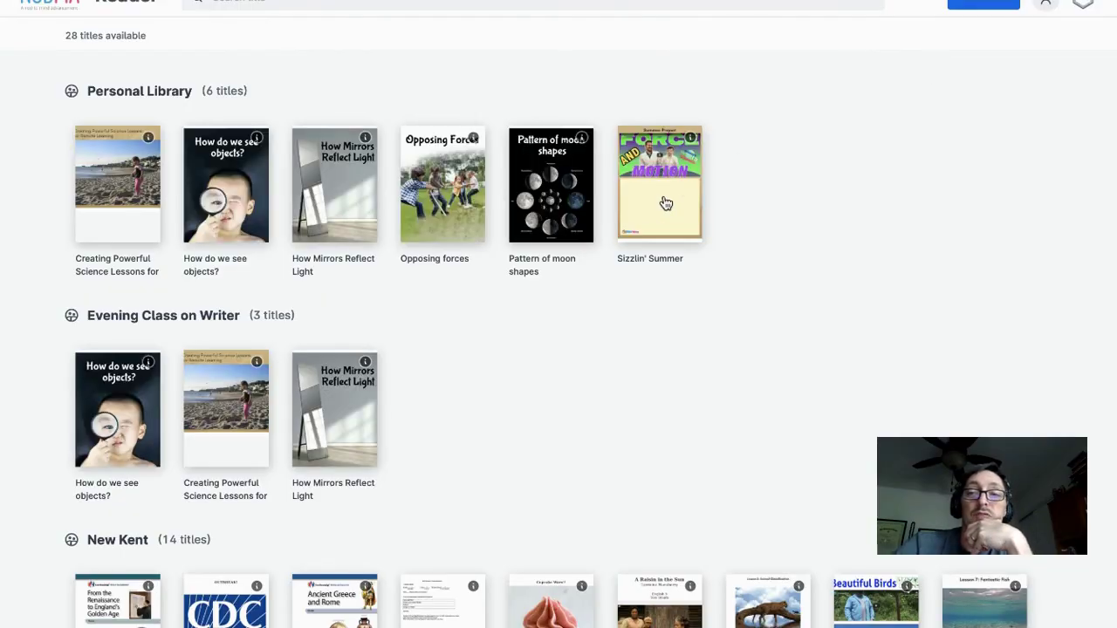
left_click(665, 203)
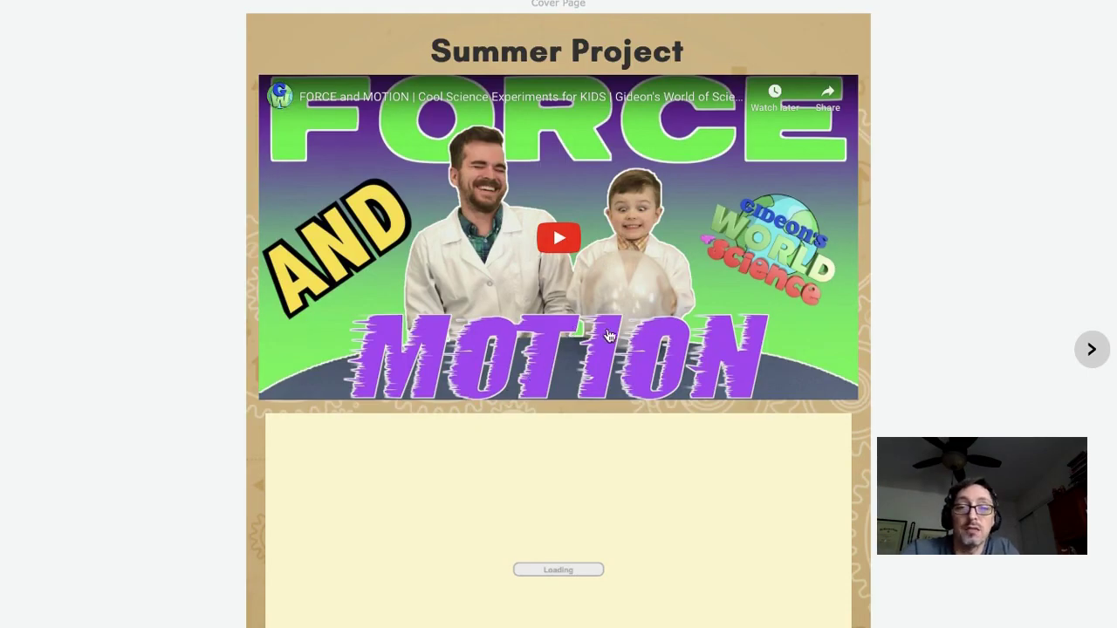
scroll(608, 327, "down", 1)
scroll(608, 327, "up", 1)
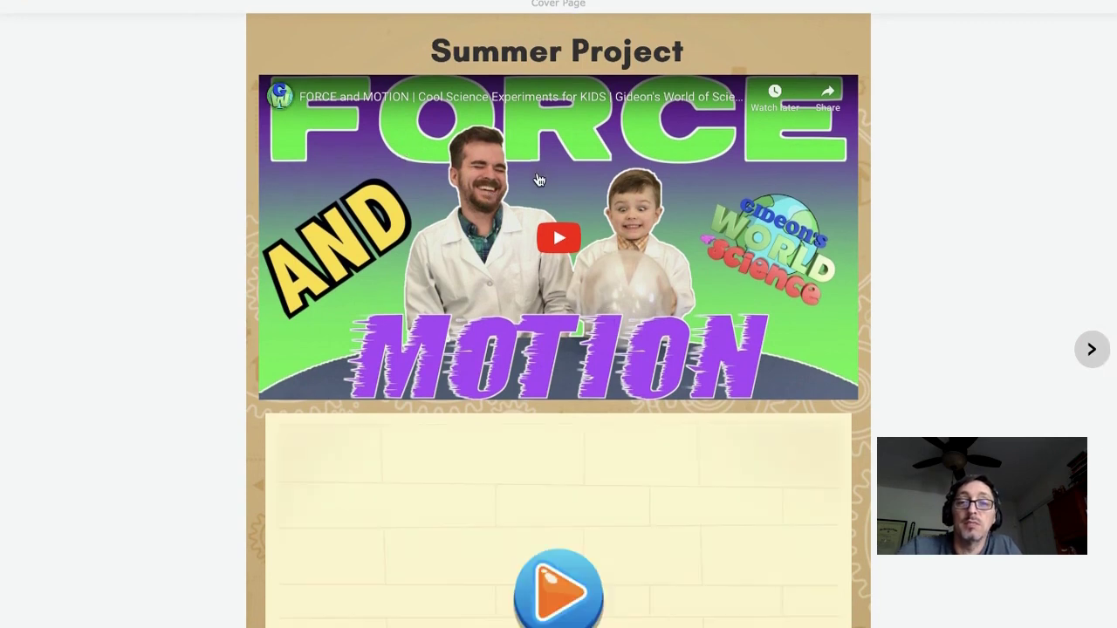
scroll(532, 299, "down", 1)
scroll(533, 298, "down", 3)
scroll(531, 299, "up", 3)
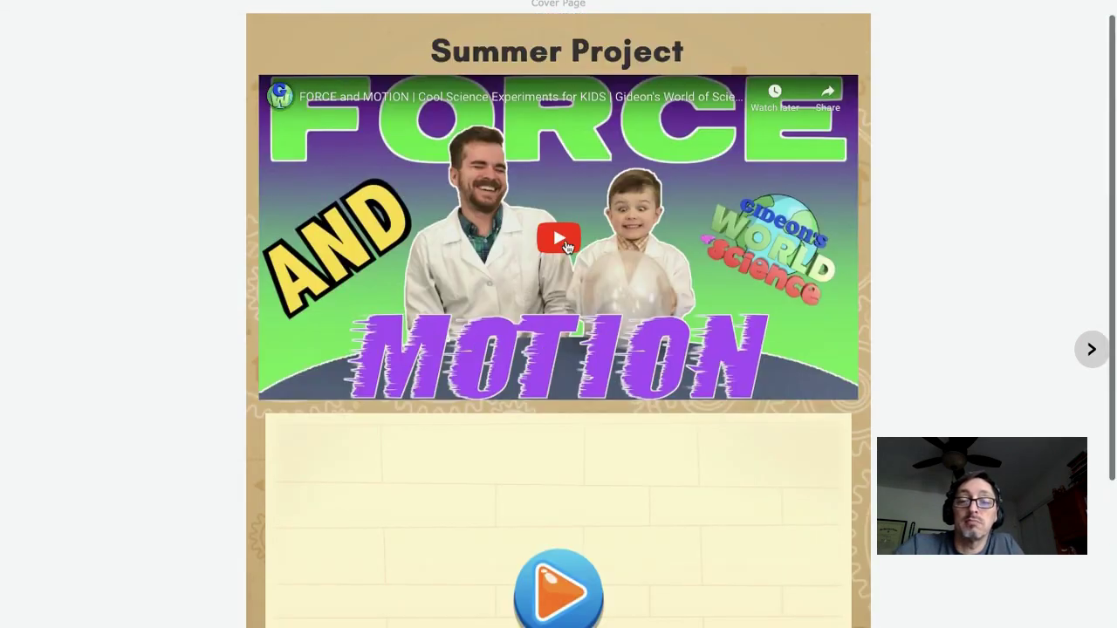
Play the "FORCE and MOTION" video on the cover page briefly, pause it, and dismiss the suggested videos
left_click(559, 238)
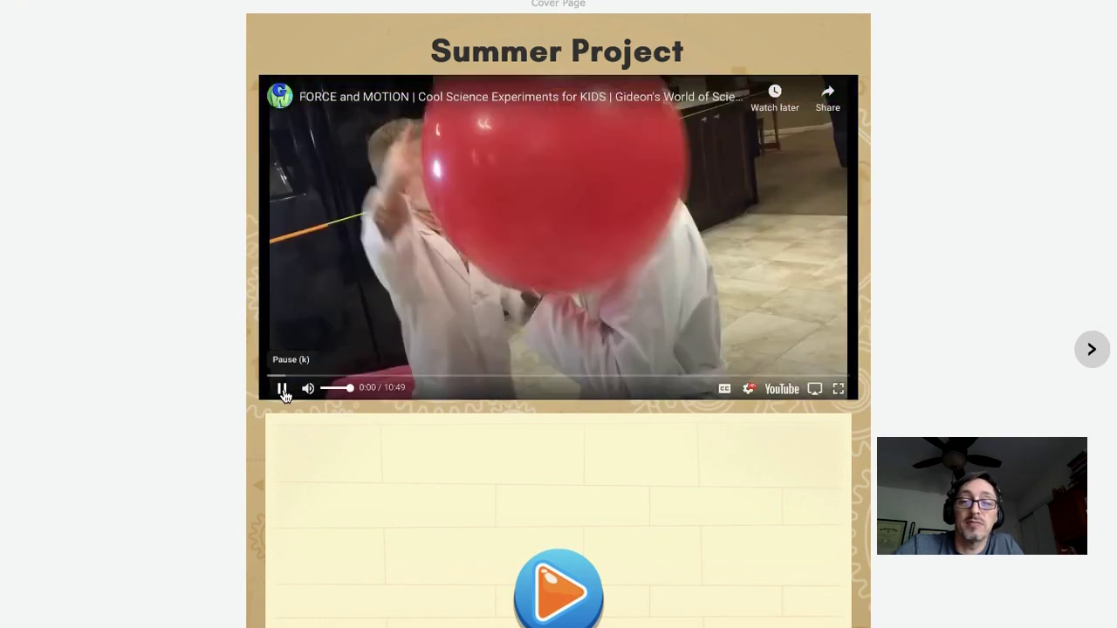
left_click(282, 389)
scroll(464, 423, "down", 2)
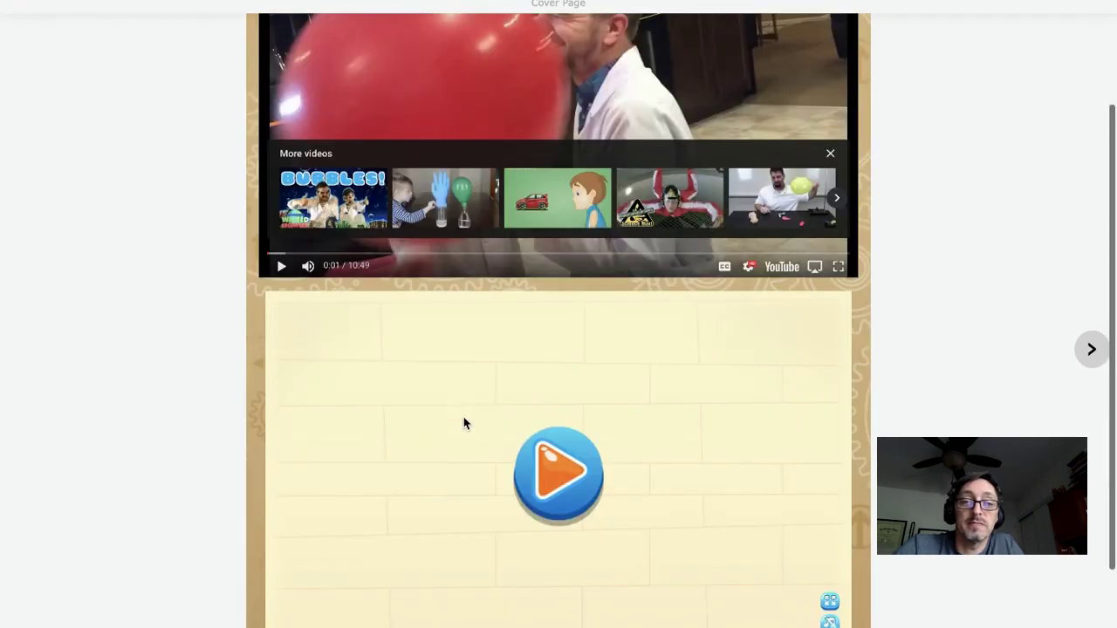
left_click(831, 155)
Run the magnet interactive below the video on the cover page and pause it
scroll(654, 389, "down", 2)
left_click(559, 360)
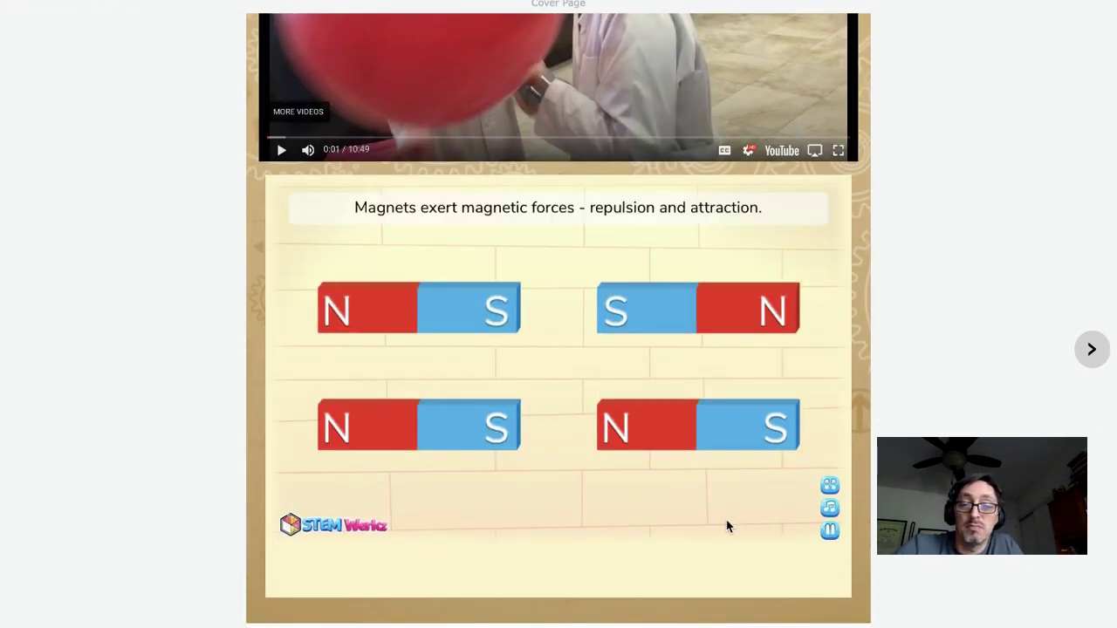
left_click(829, 532)
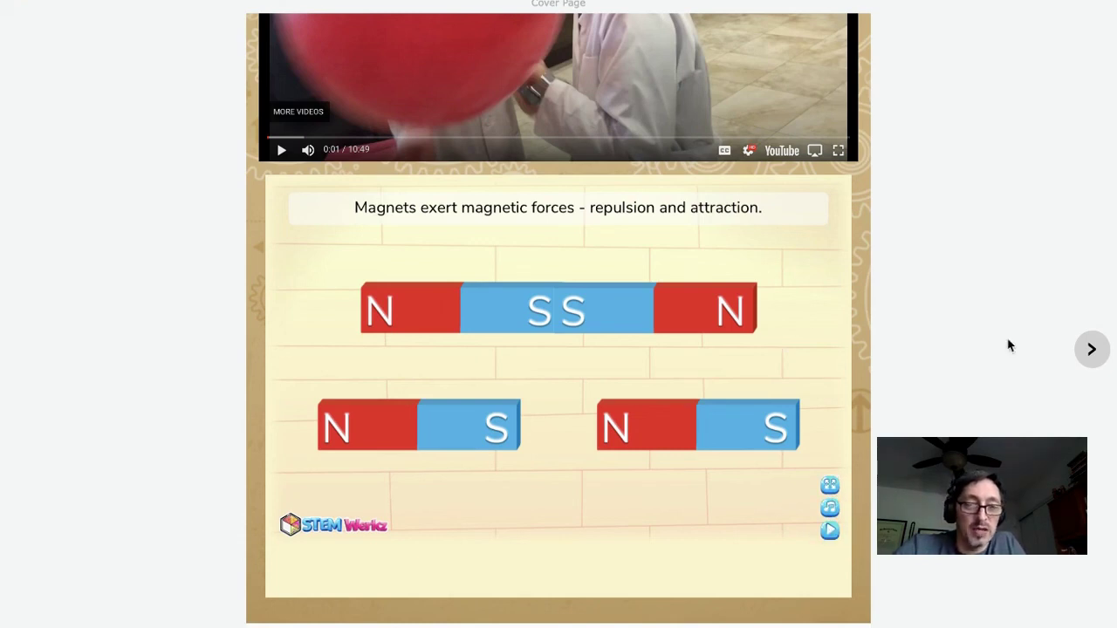
Start the quiz on the "Home Experiment" page, review its question and the column layout below, and return to the cover page
left_click(1092, 351)
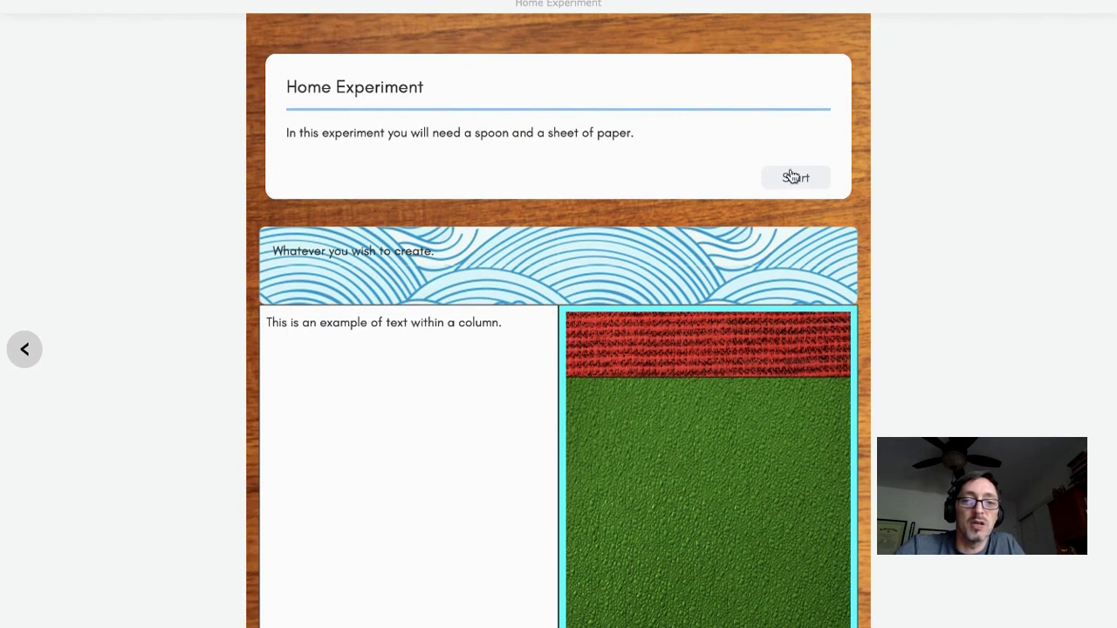
left_click(794, 179)
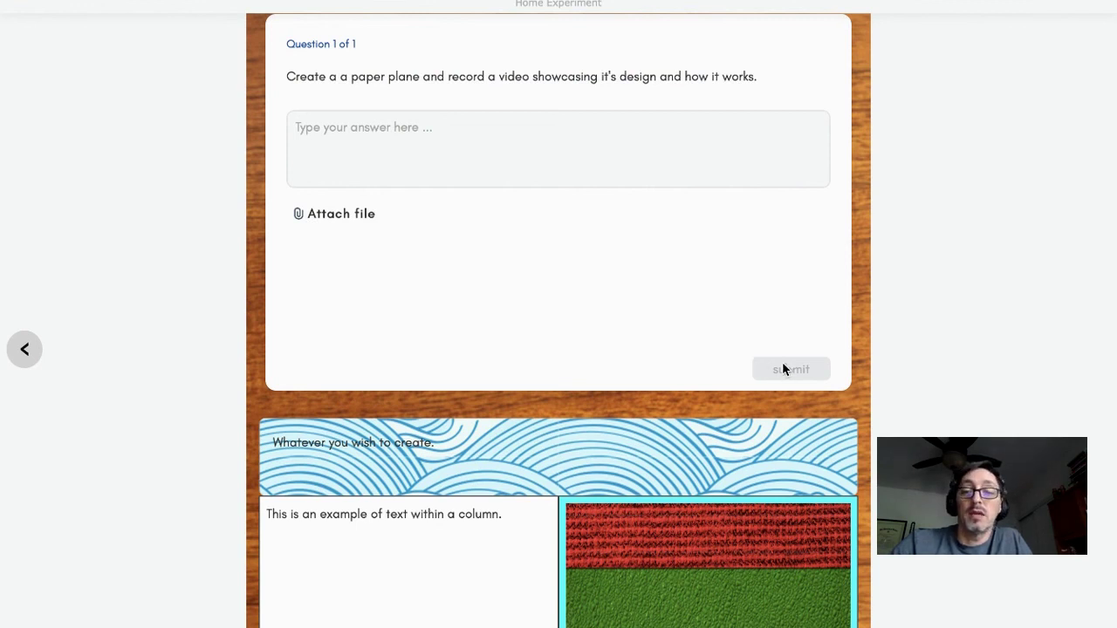
scroll(584, 311, "down", 2)
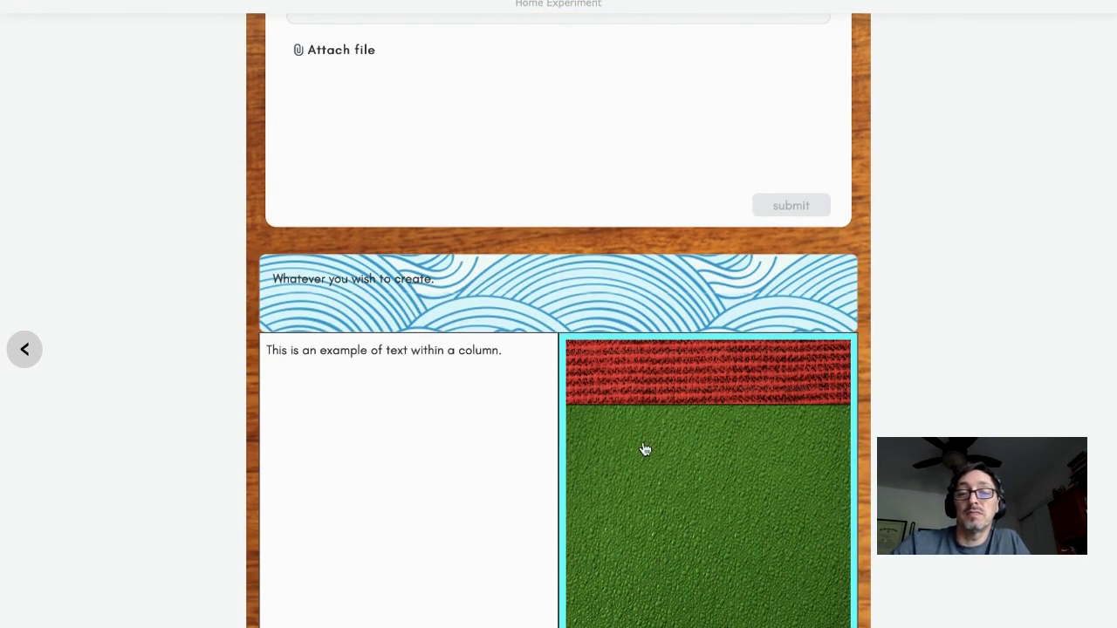
scroll(620, 393, "down", 2)
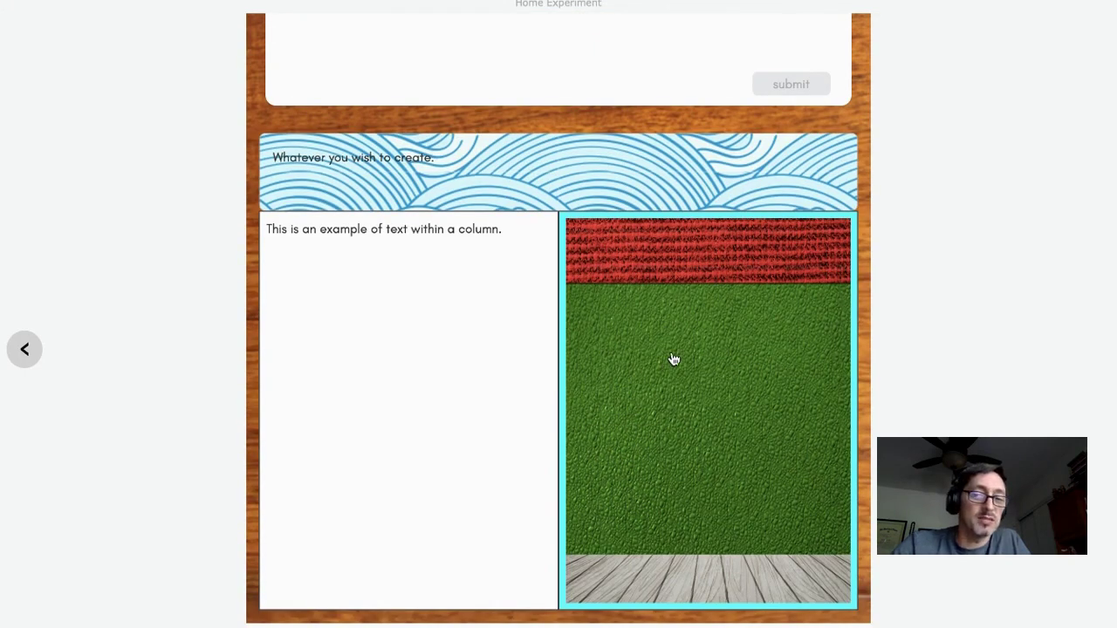
key("Left")
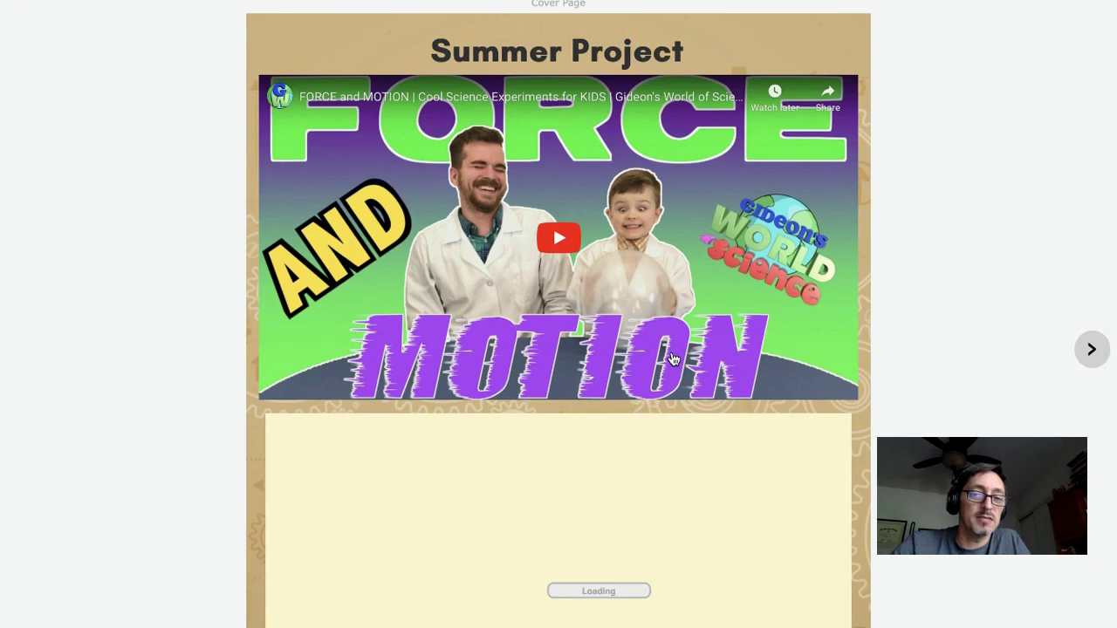